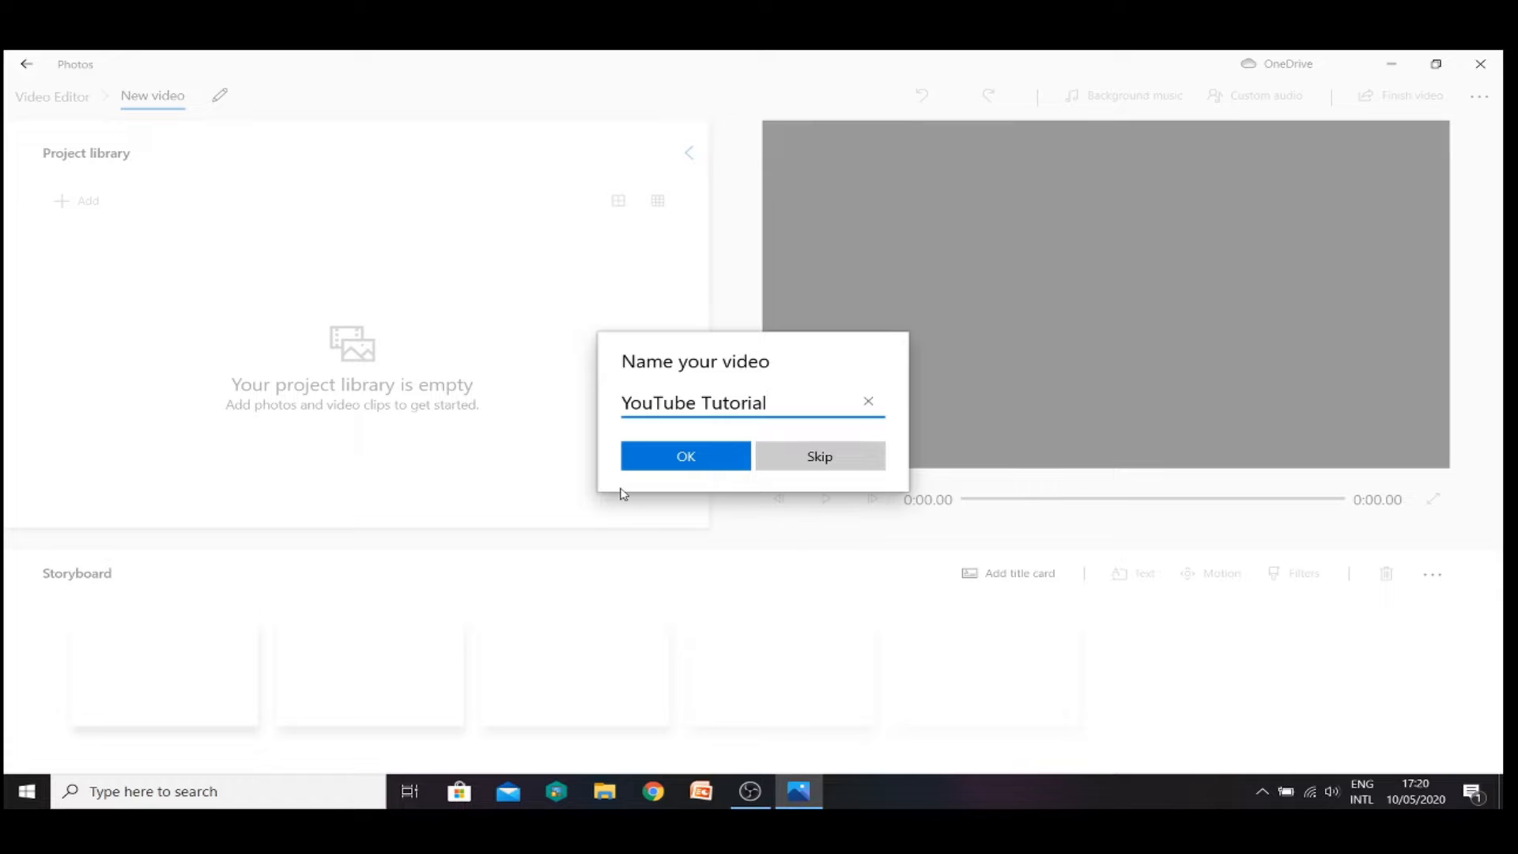
pyautogui.click(673, 463)
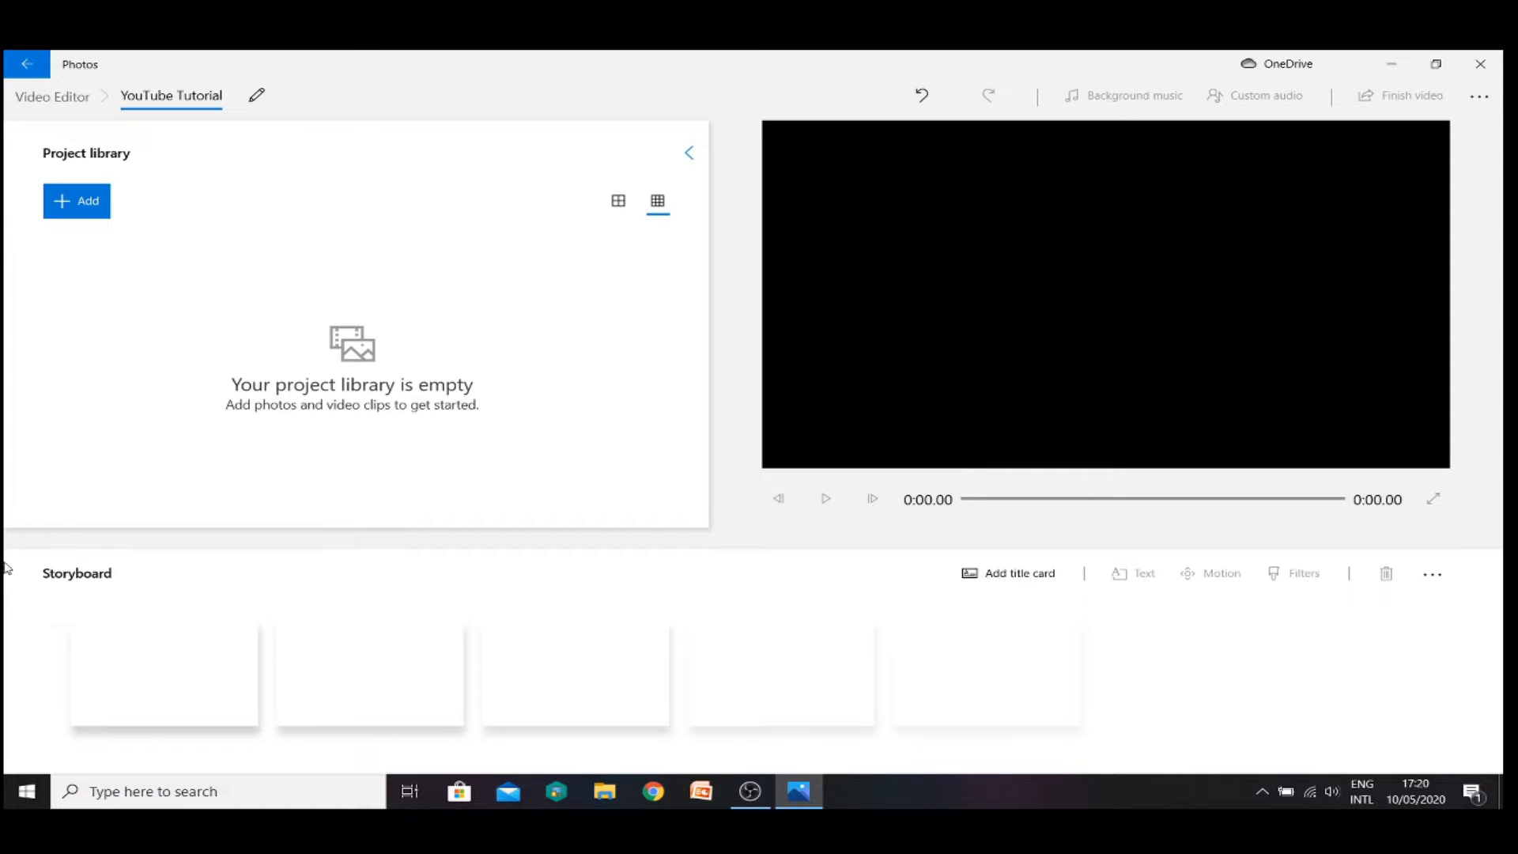
pyautogui.click(70, 202)
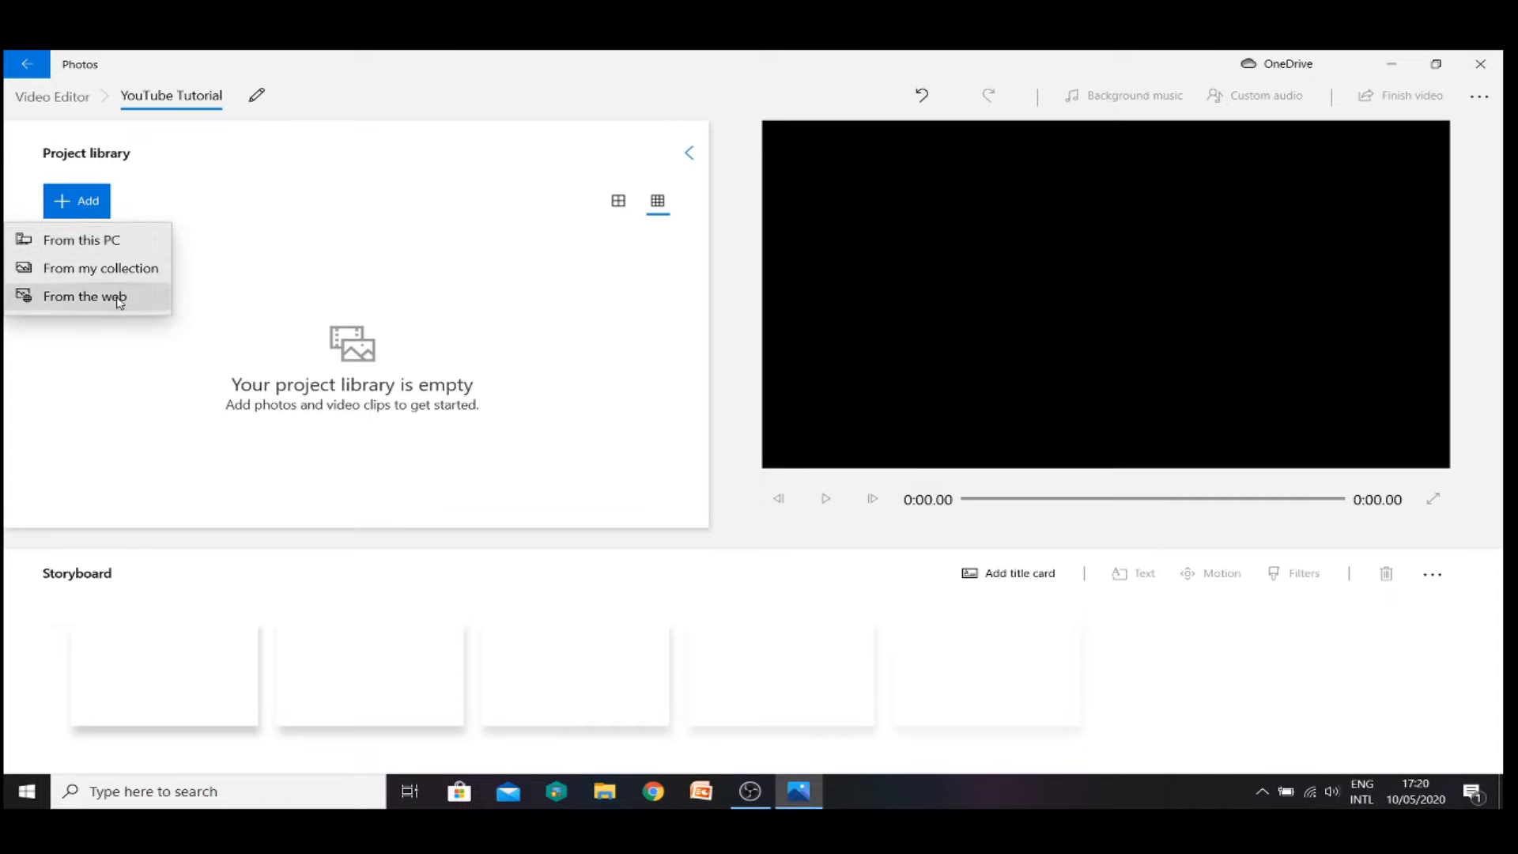
pyautogui.click(95, 252)
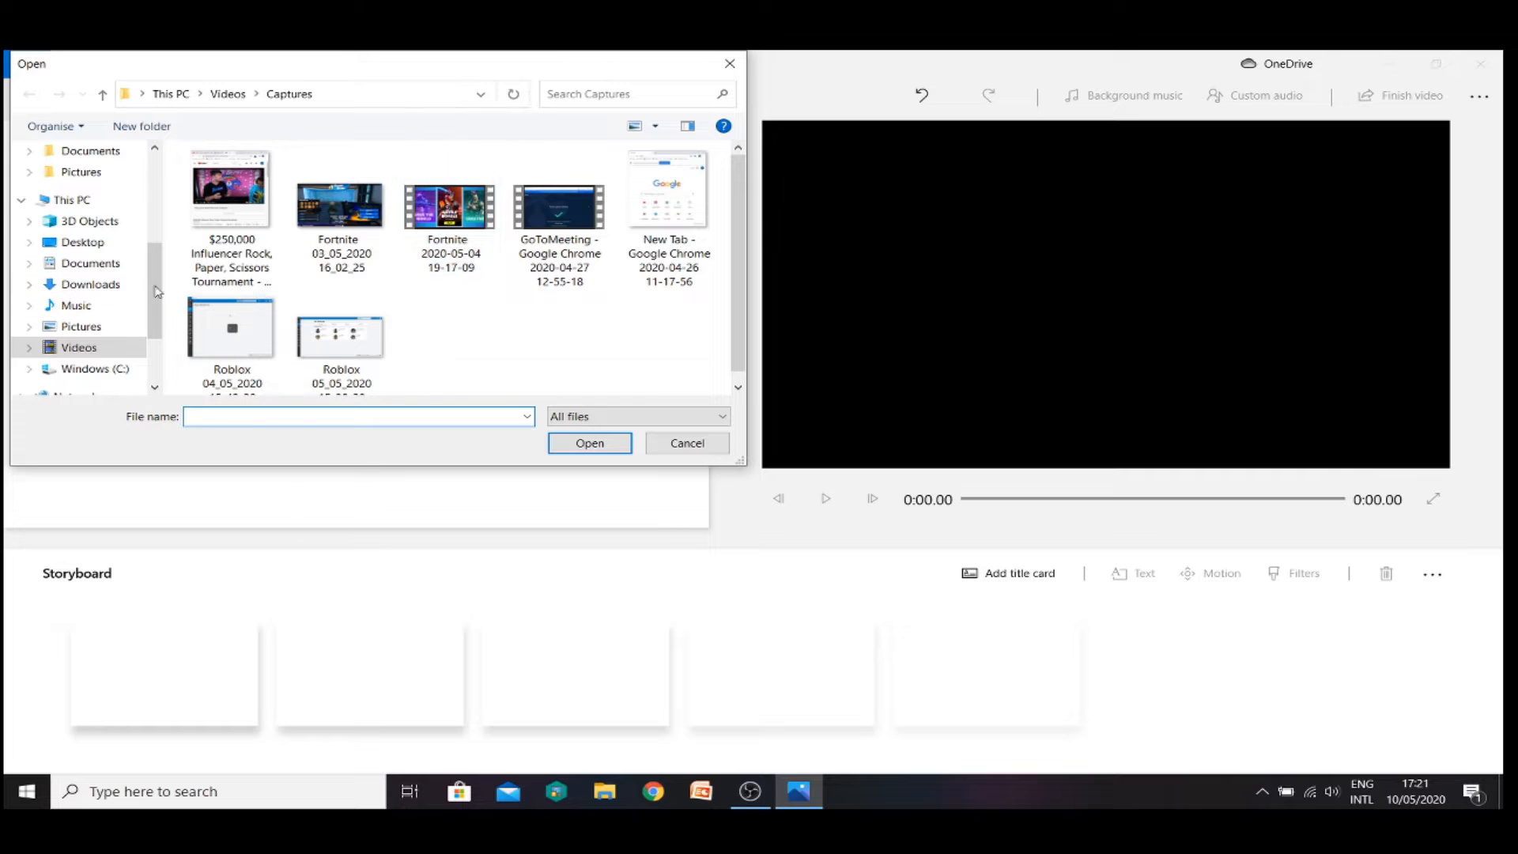
pyautogui.click(433, 251)
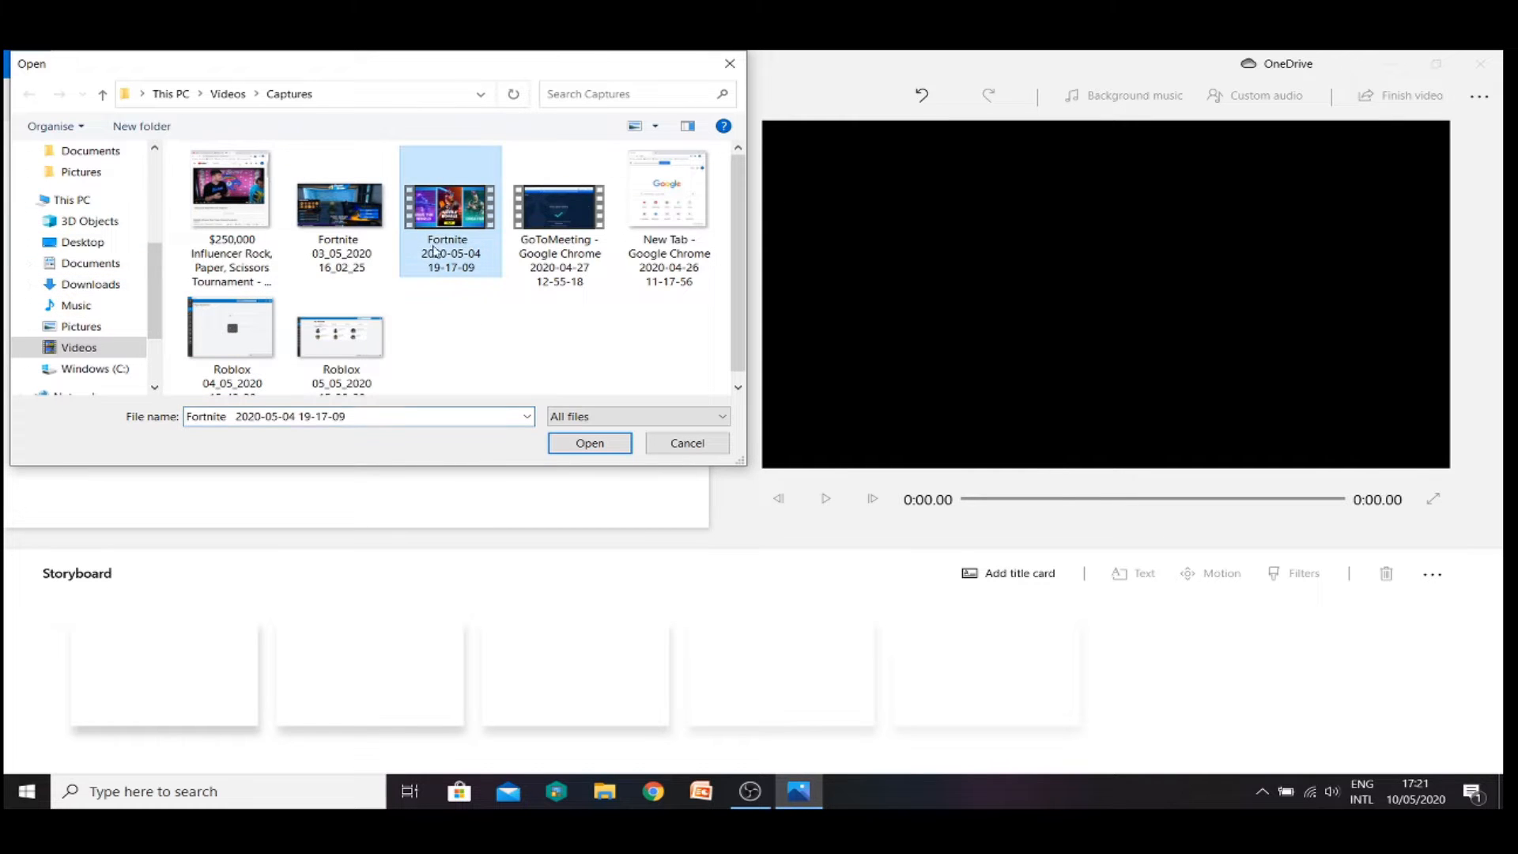
pyautogui.click(589, 443)
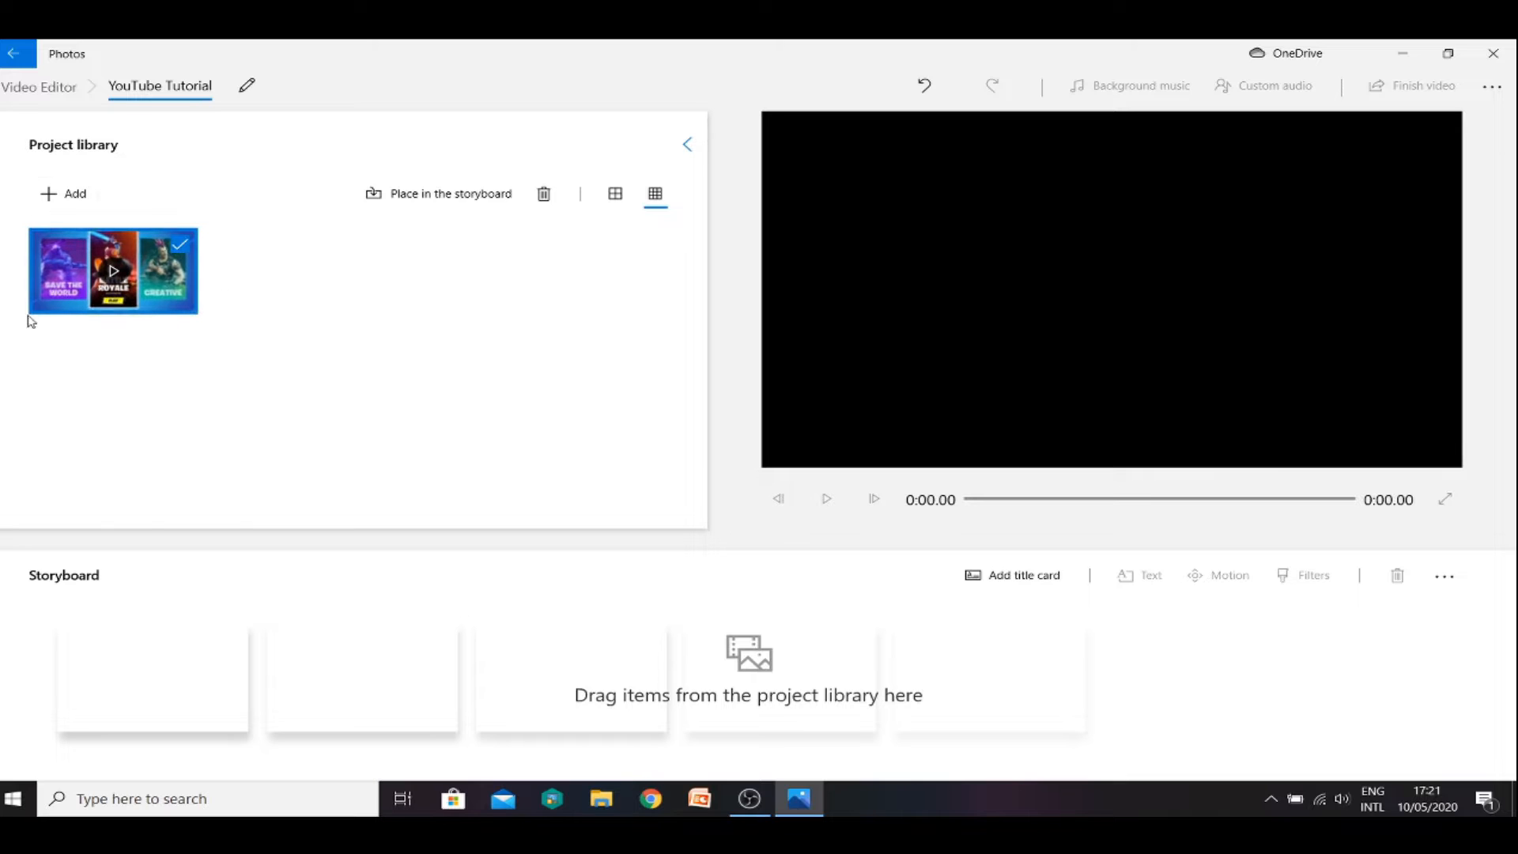
pyautogui.moveTo(118, 293); pyautogui.dragTo(159, 688)
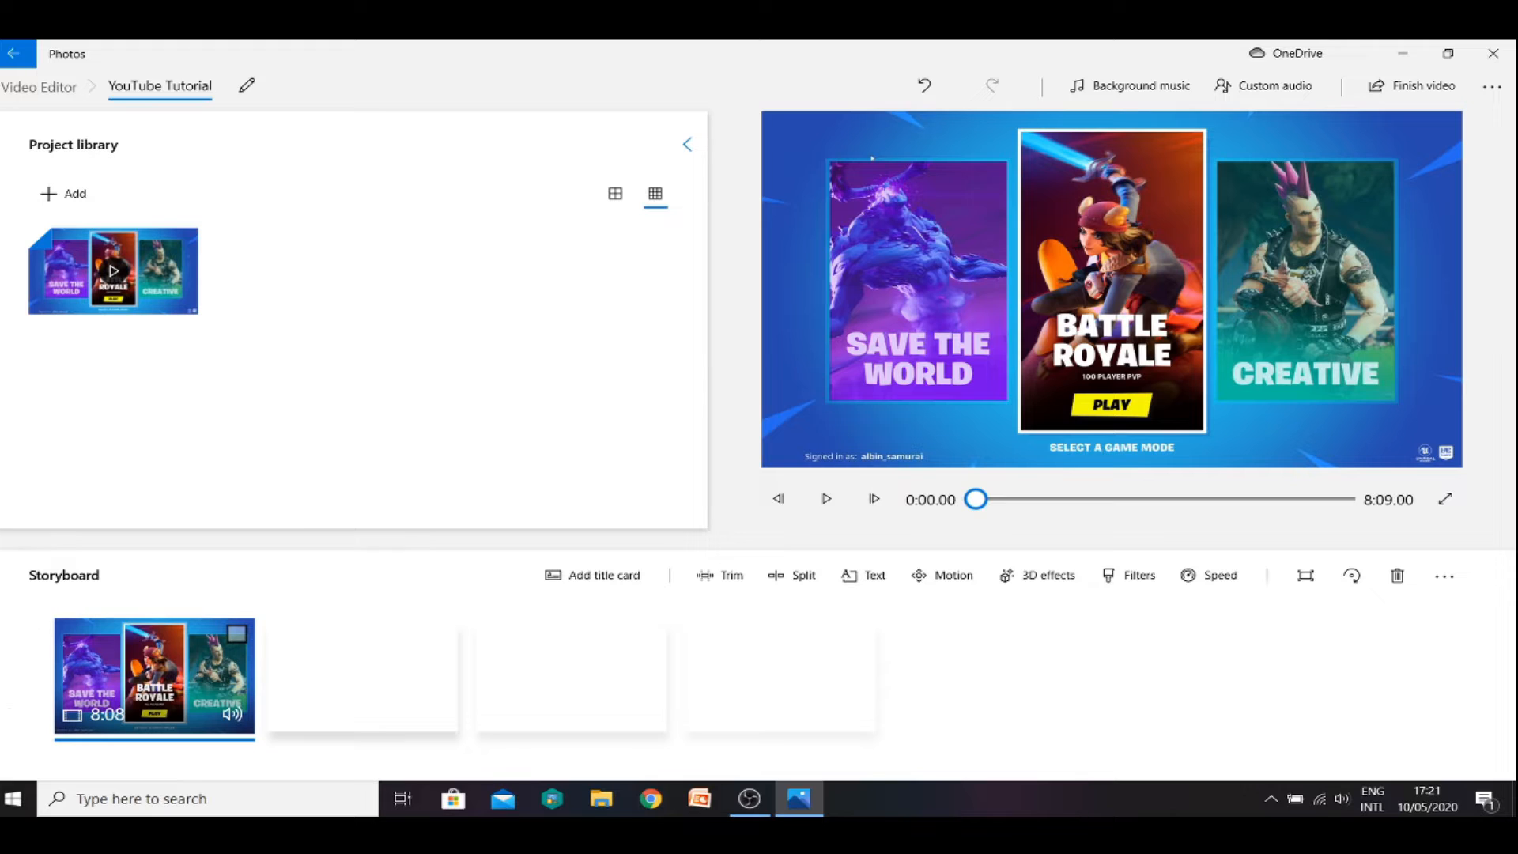
# - Add a title card before the Fortnite clip and set its text to FORTNITE
pyautogui.click(608, 586)
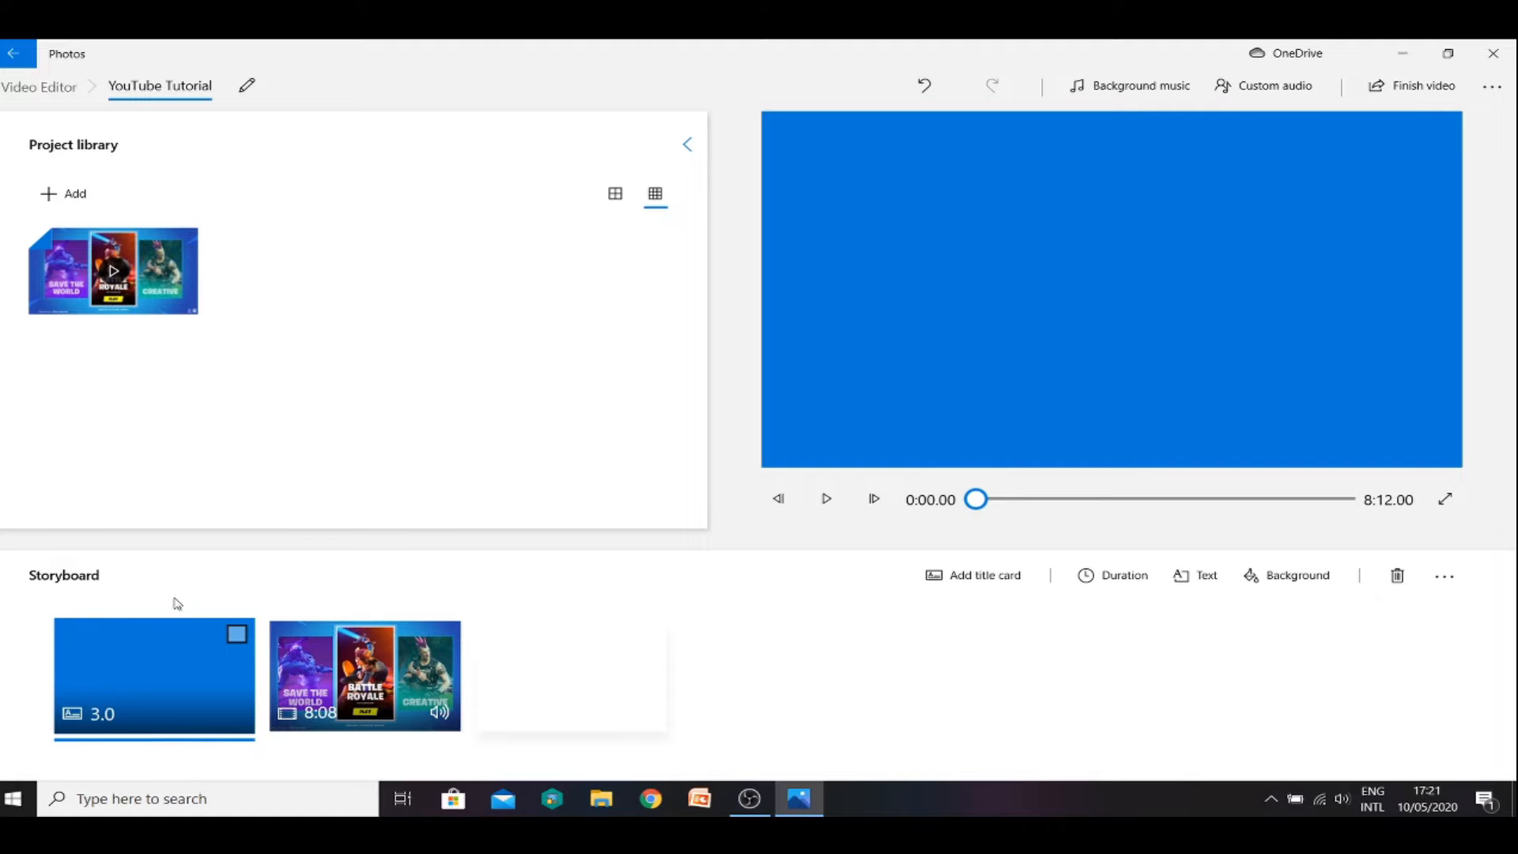
pyautogui.click(1182, 577)
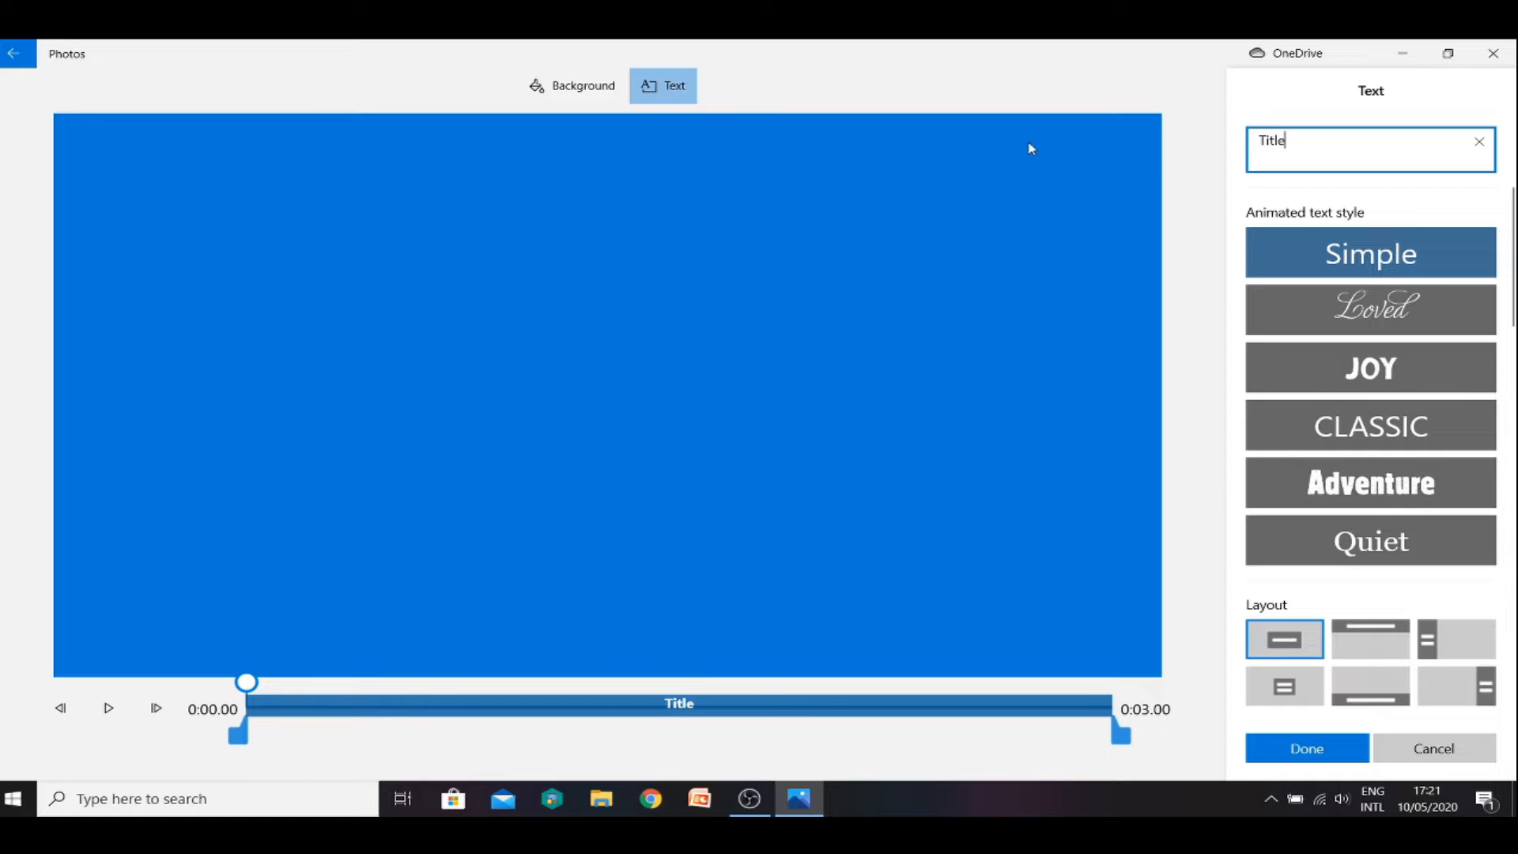
pyautogui.press('BackSpace')
pyautogui.press('BackSpace')
pyautogui.press('BackSpace')
pyautogui.press('BackSpace')
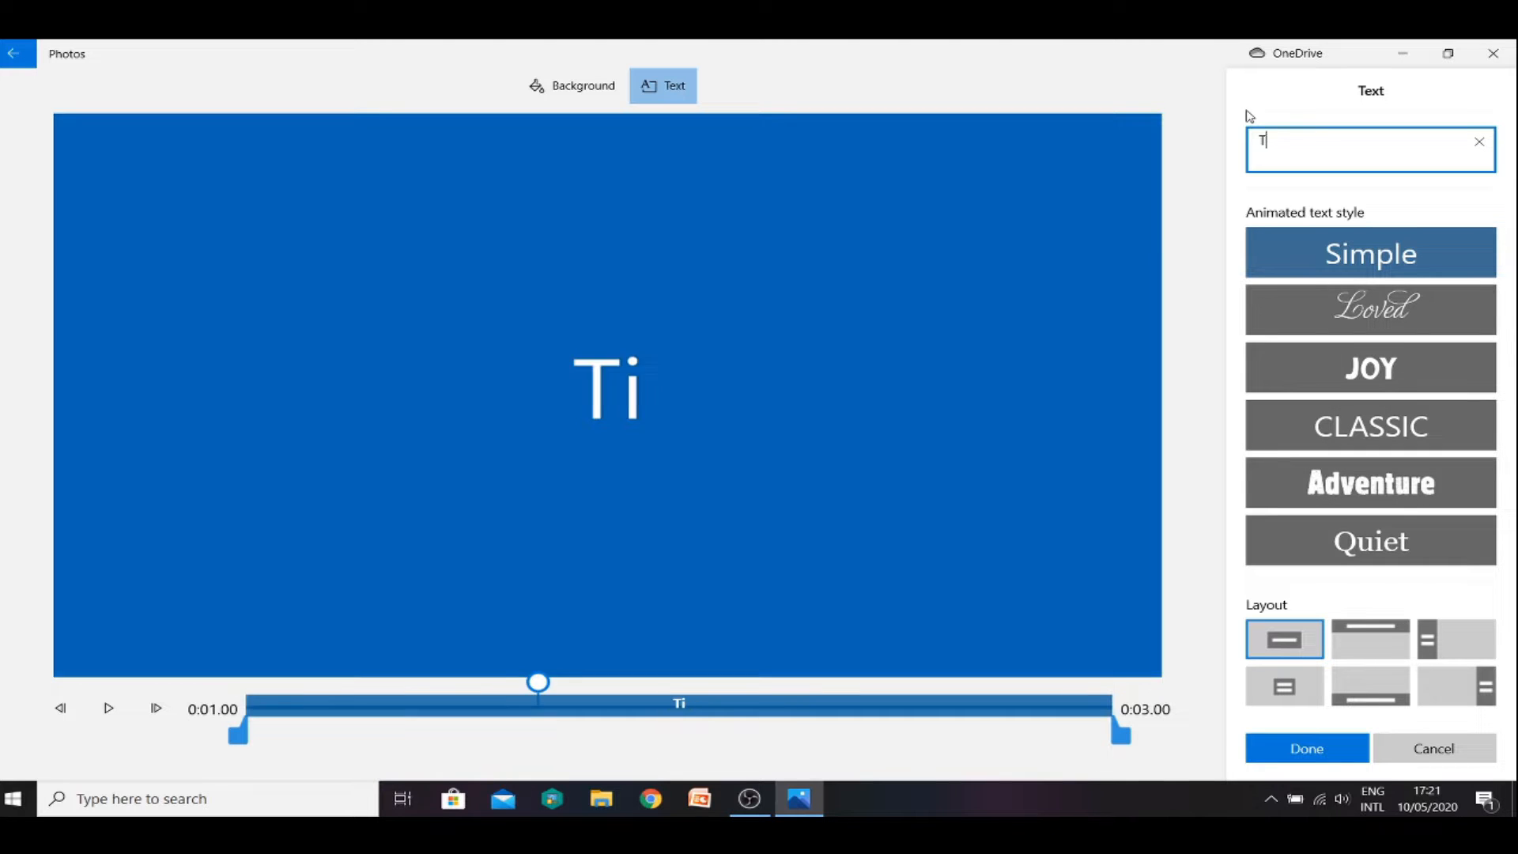
pyautogui.write('FO')
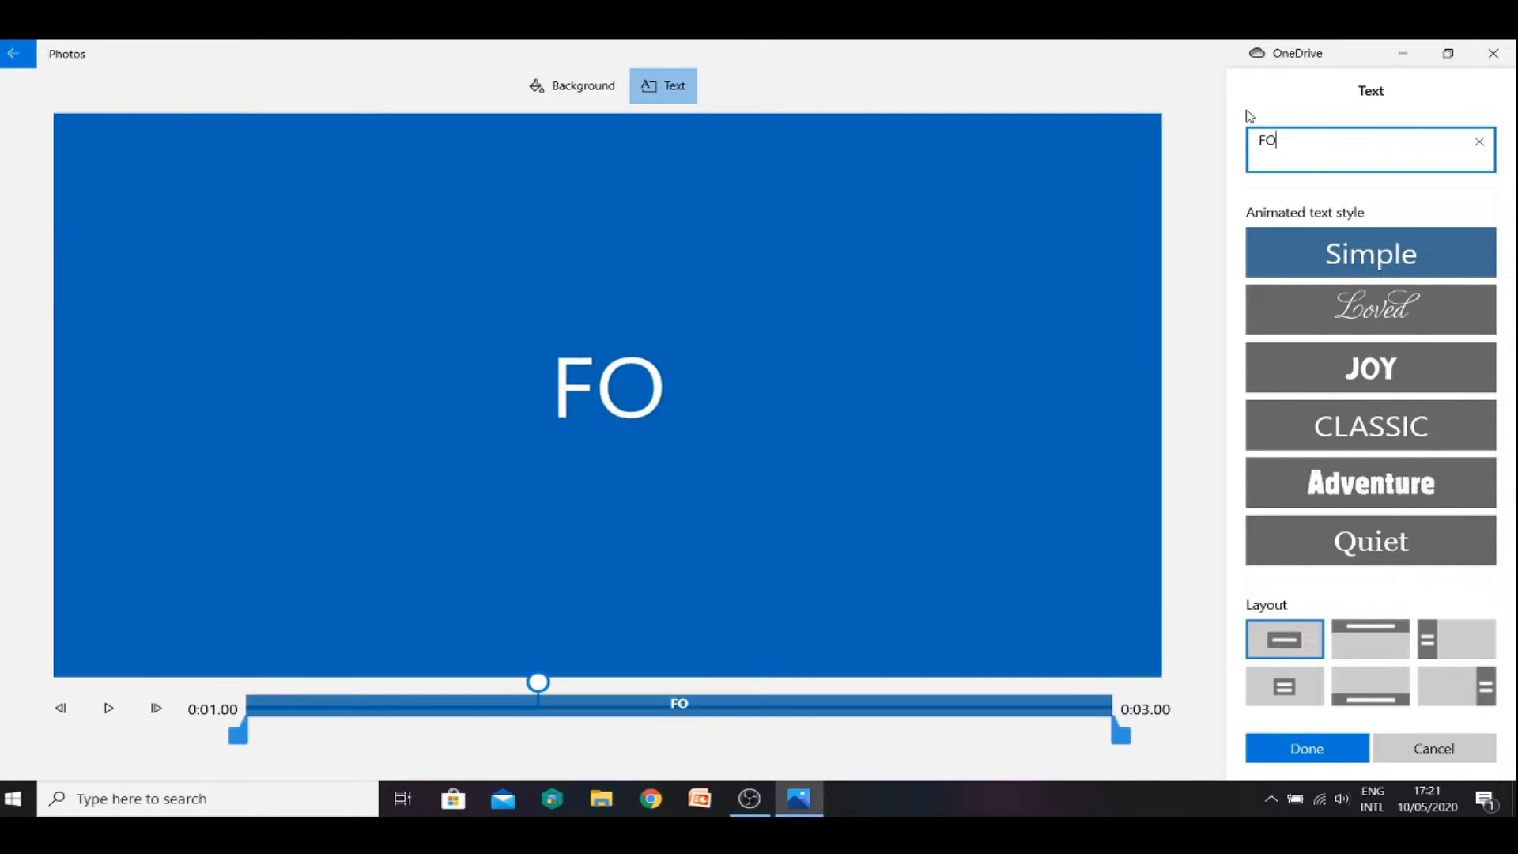
pyautogui.write('RTNITE')
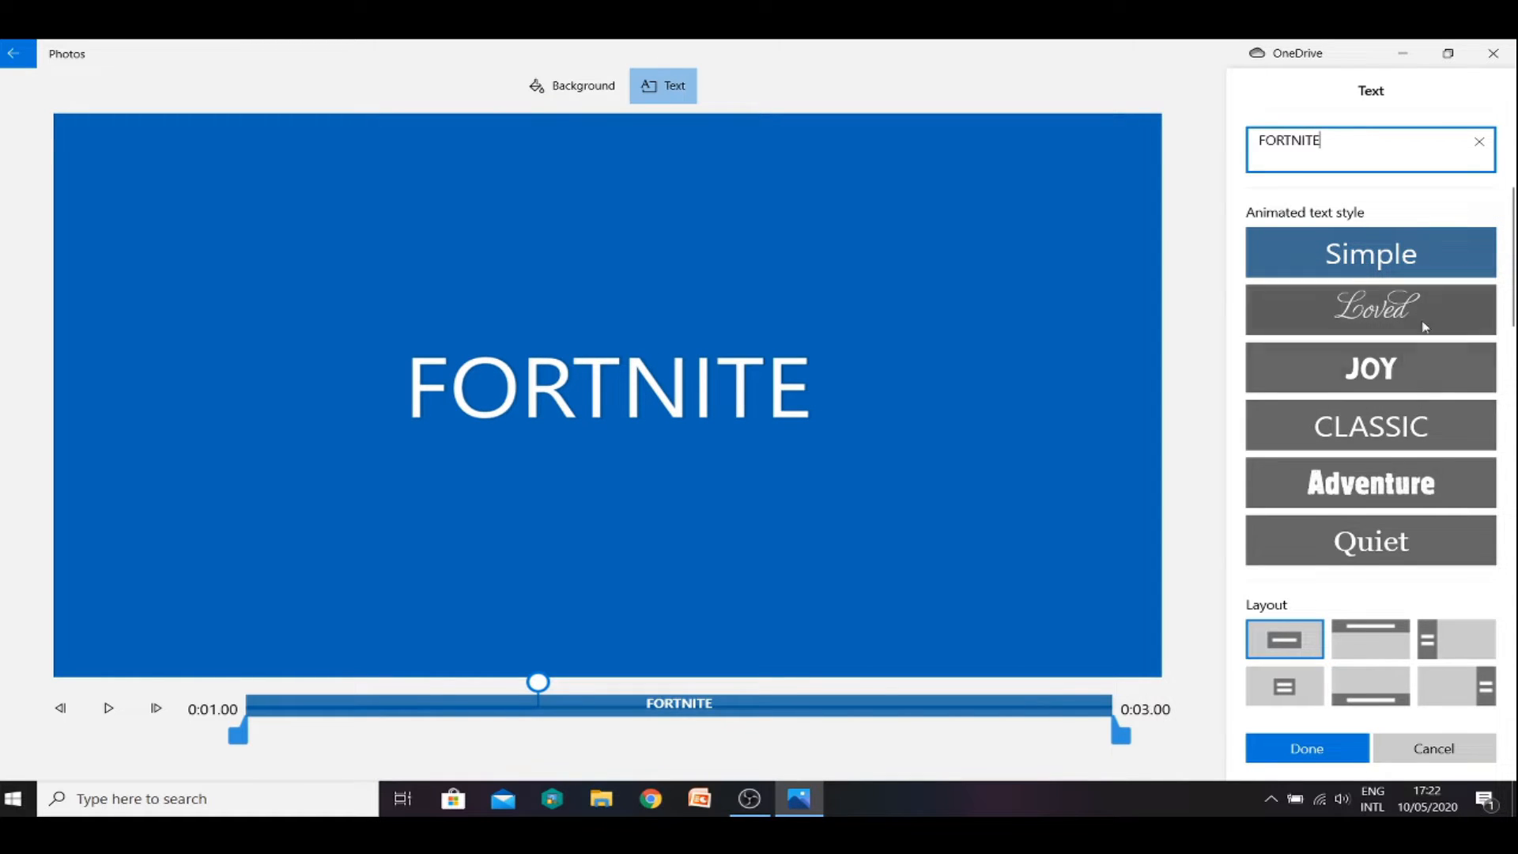
# - Try the animated text styles on the FORTNITE title and apply the Boom style
pyautogui.click(1335, 310)
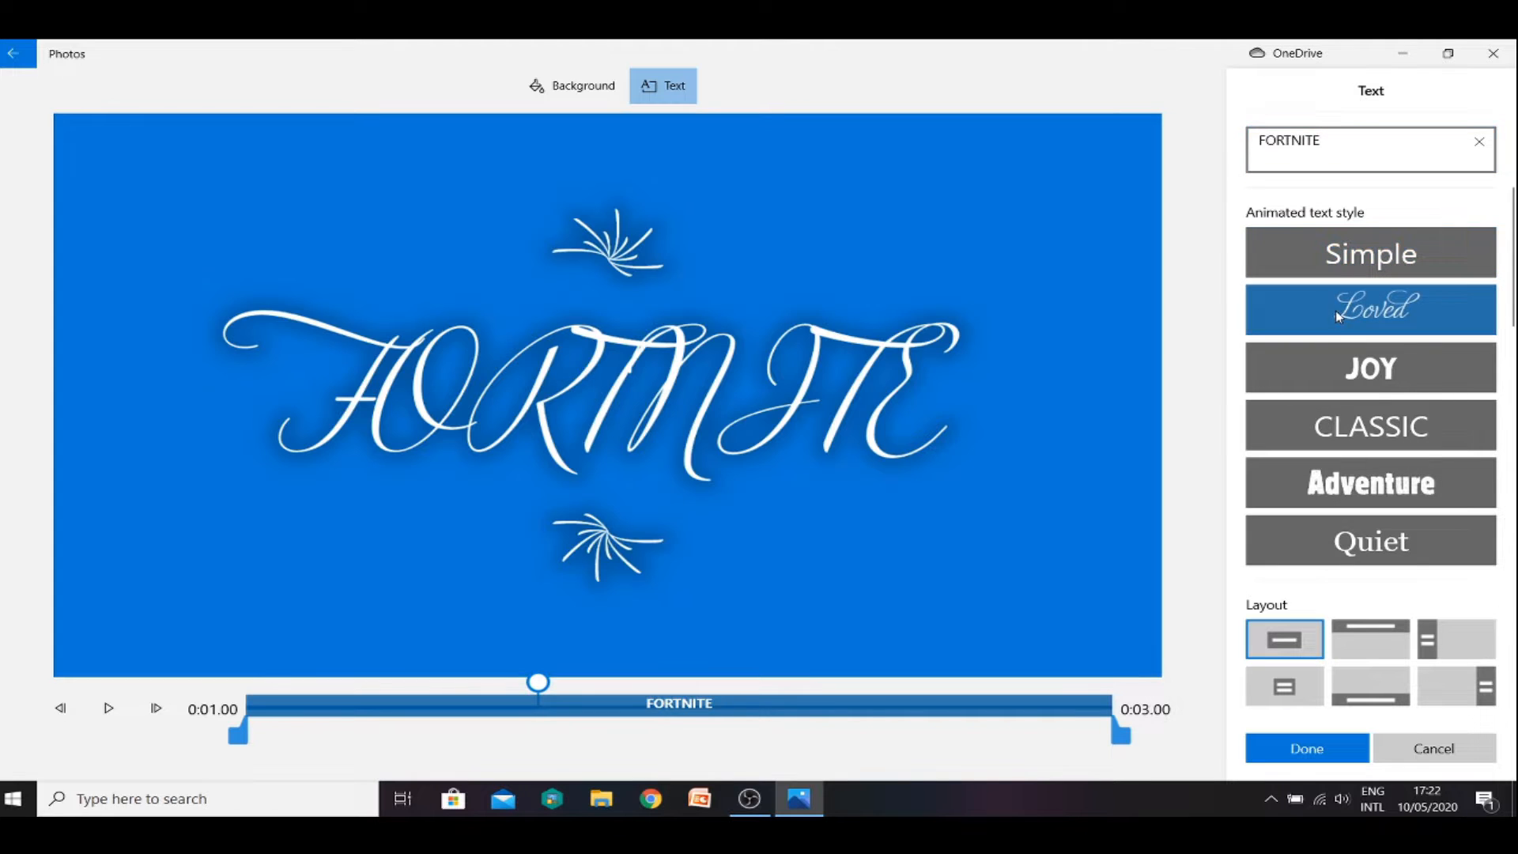
pyautogui.click(1354, 380)
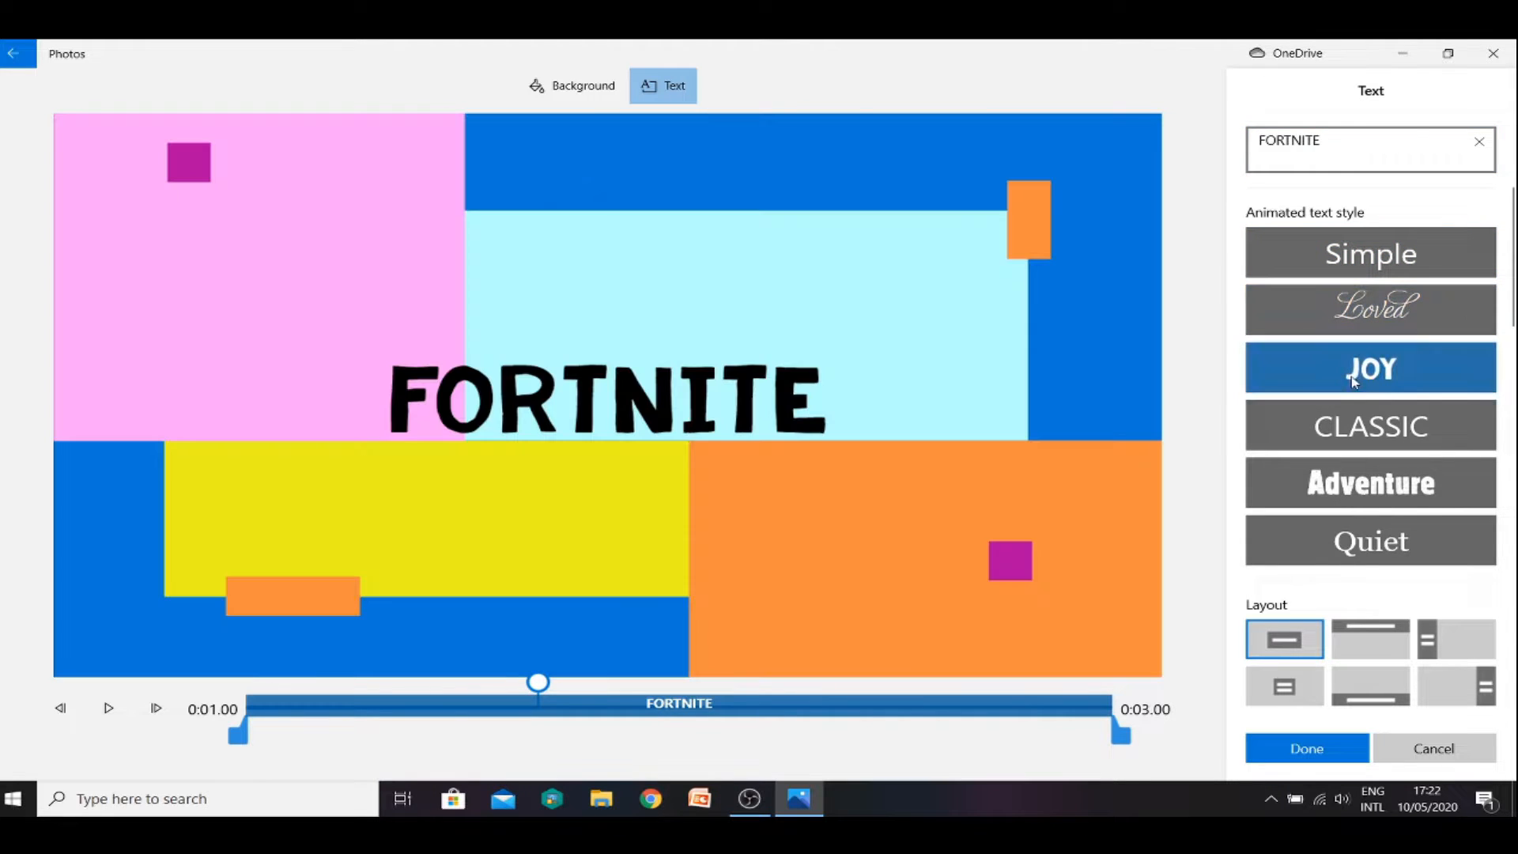
pyautogui.click(1379, 437)
pyautogui.click(1406, 482)
pyautogui.scroll(-2, 1417, 471)
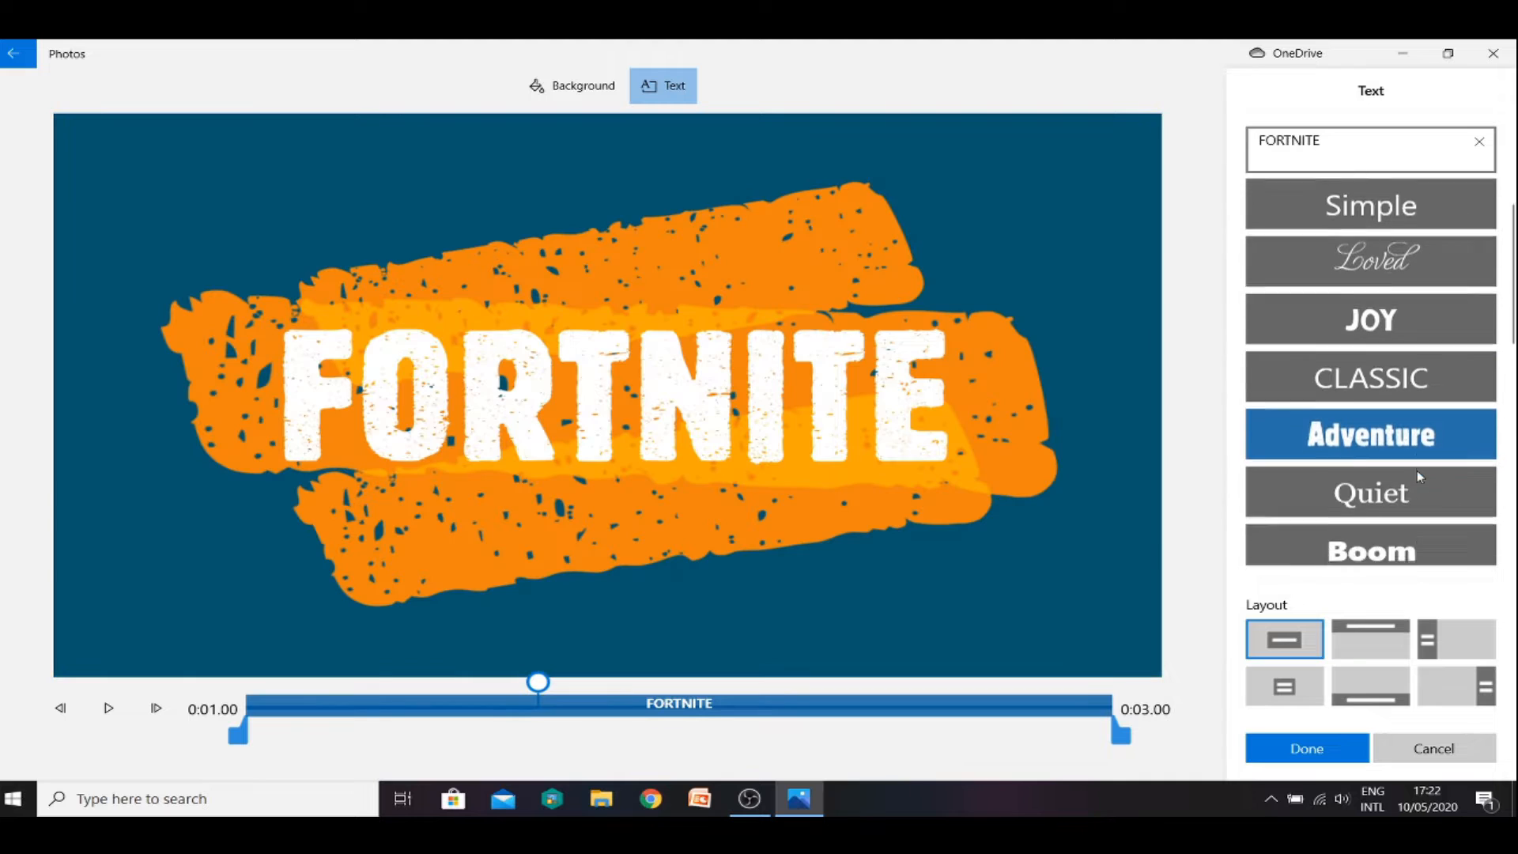
pyautogui.scroll(-1, 1416, 468)
pyautogui.click(1393, 365)
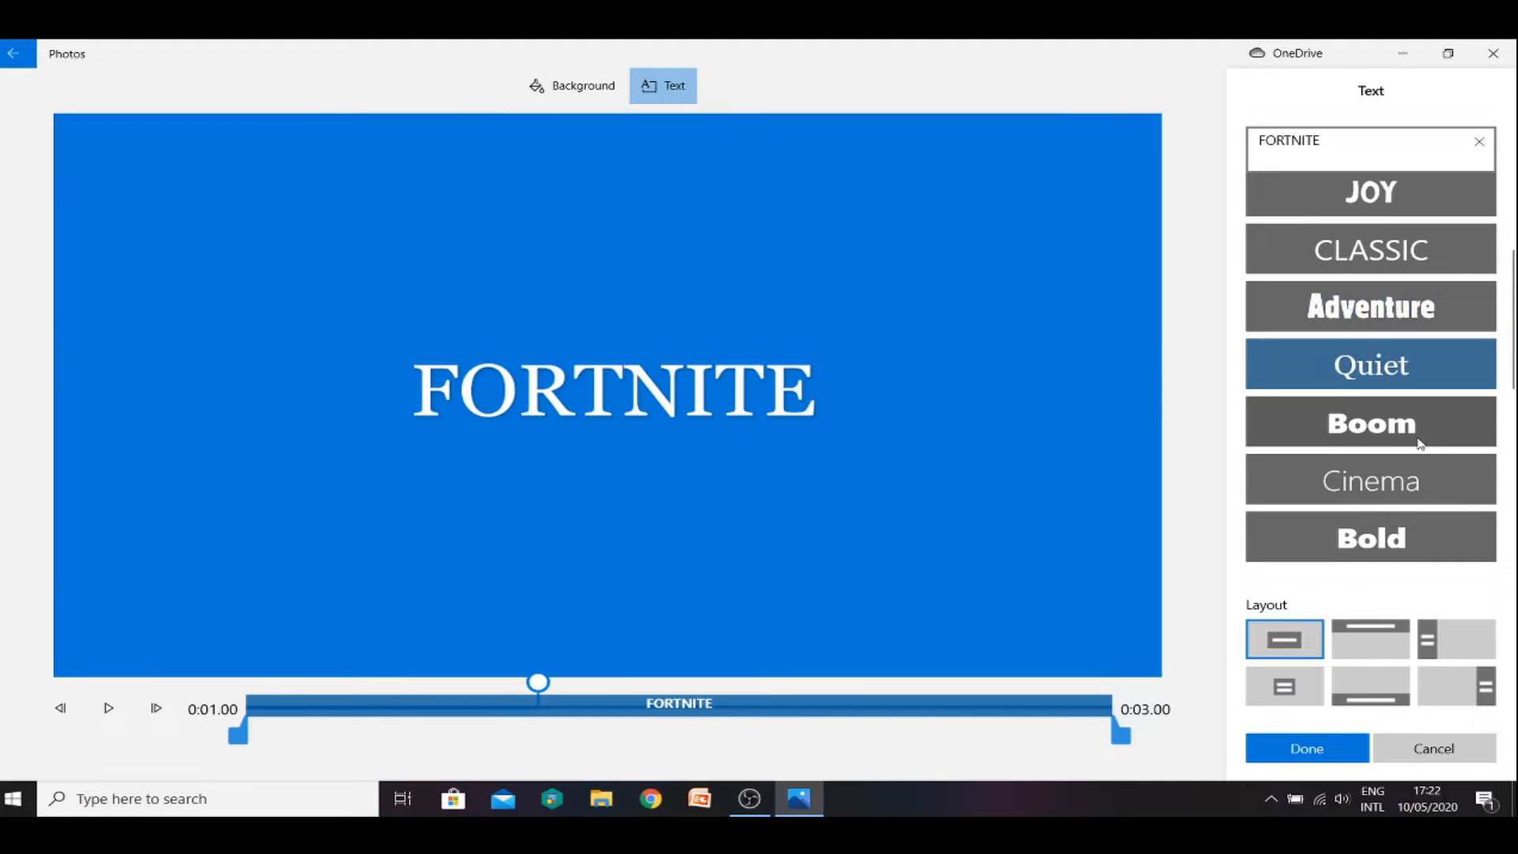
pyautogui.click(1387, 441)
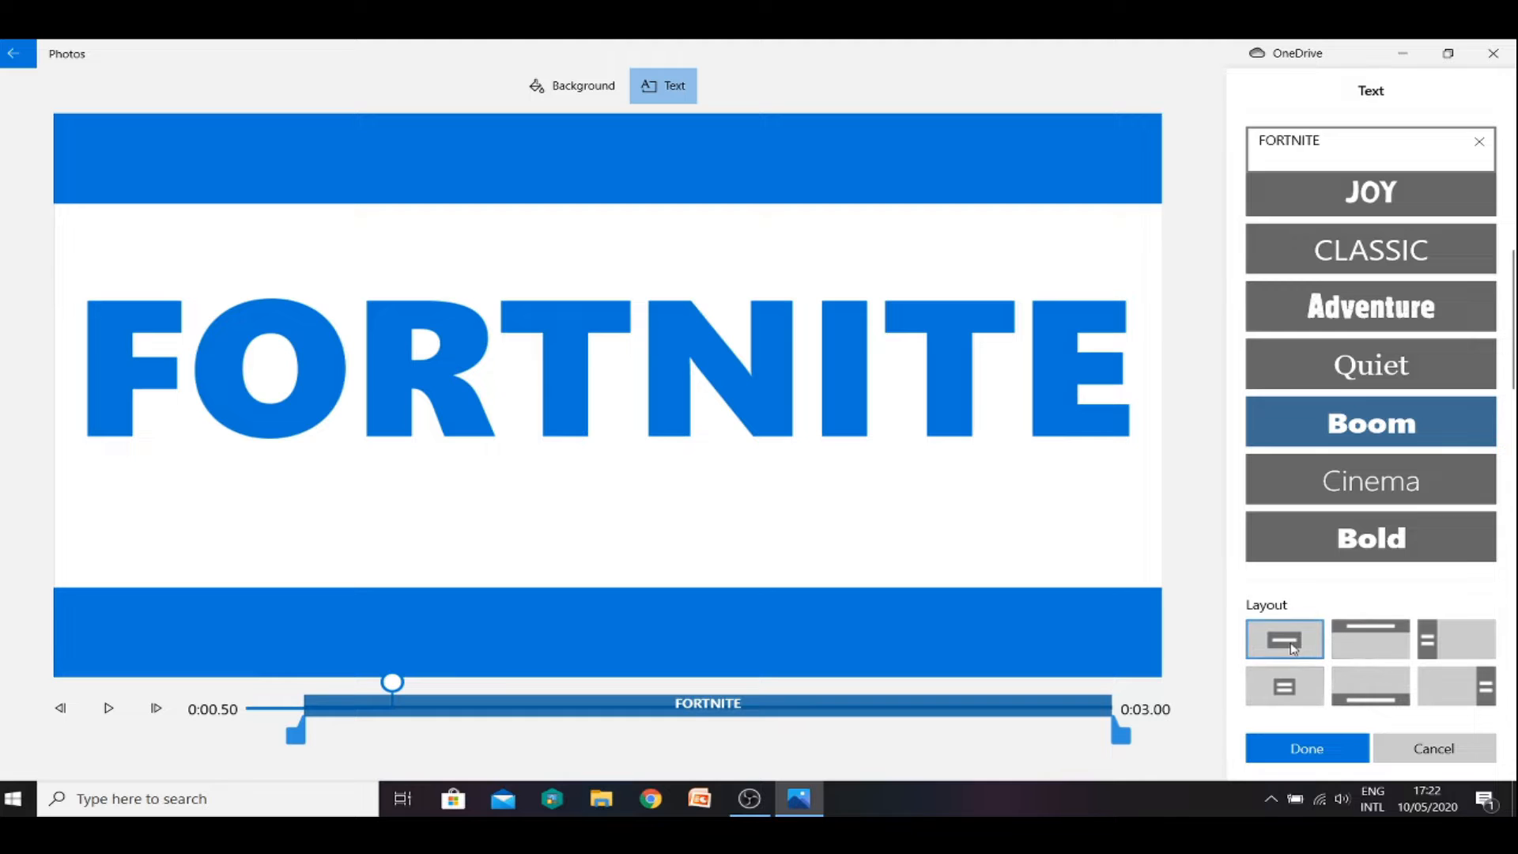
# - Try the alternative layouts for the title text, including top, left, right and bottom, and return to the original centred layout
pyautogui.click(1343, 640)
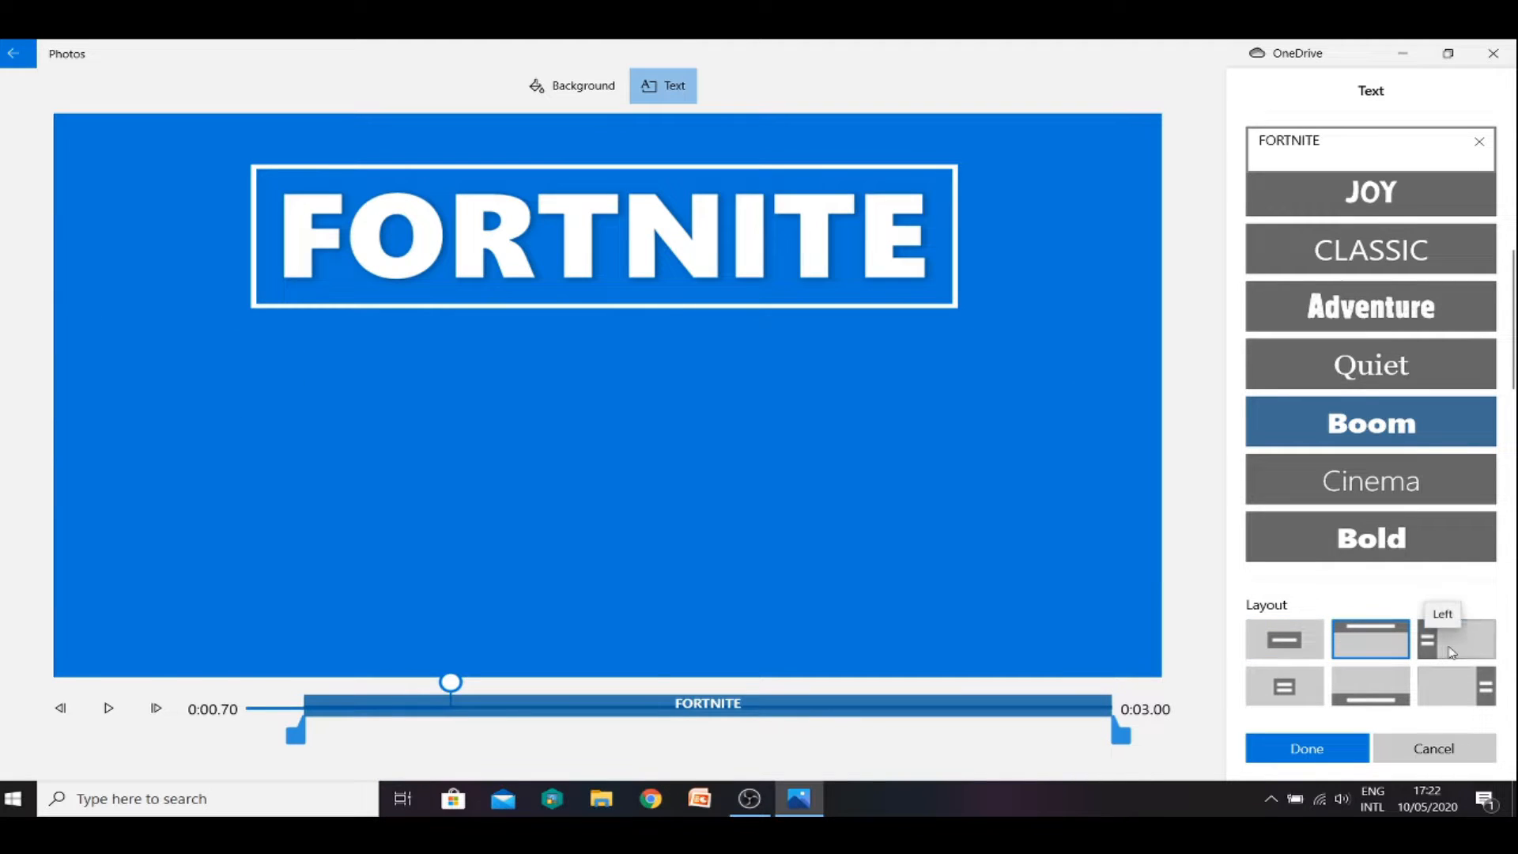
pyautogui.click(1445, 651)
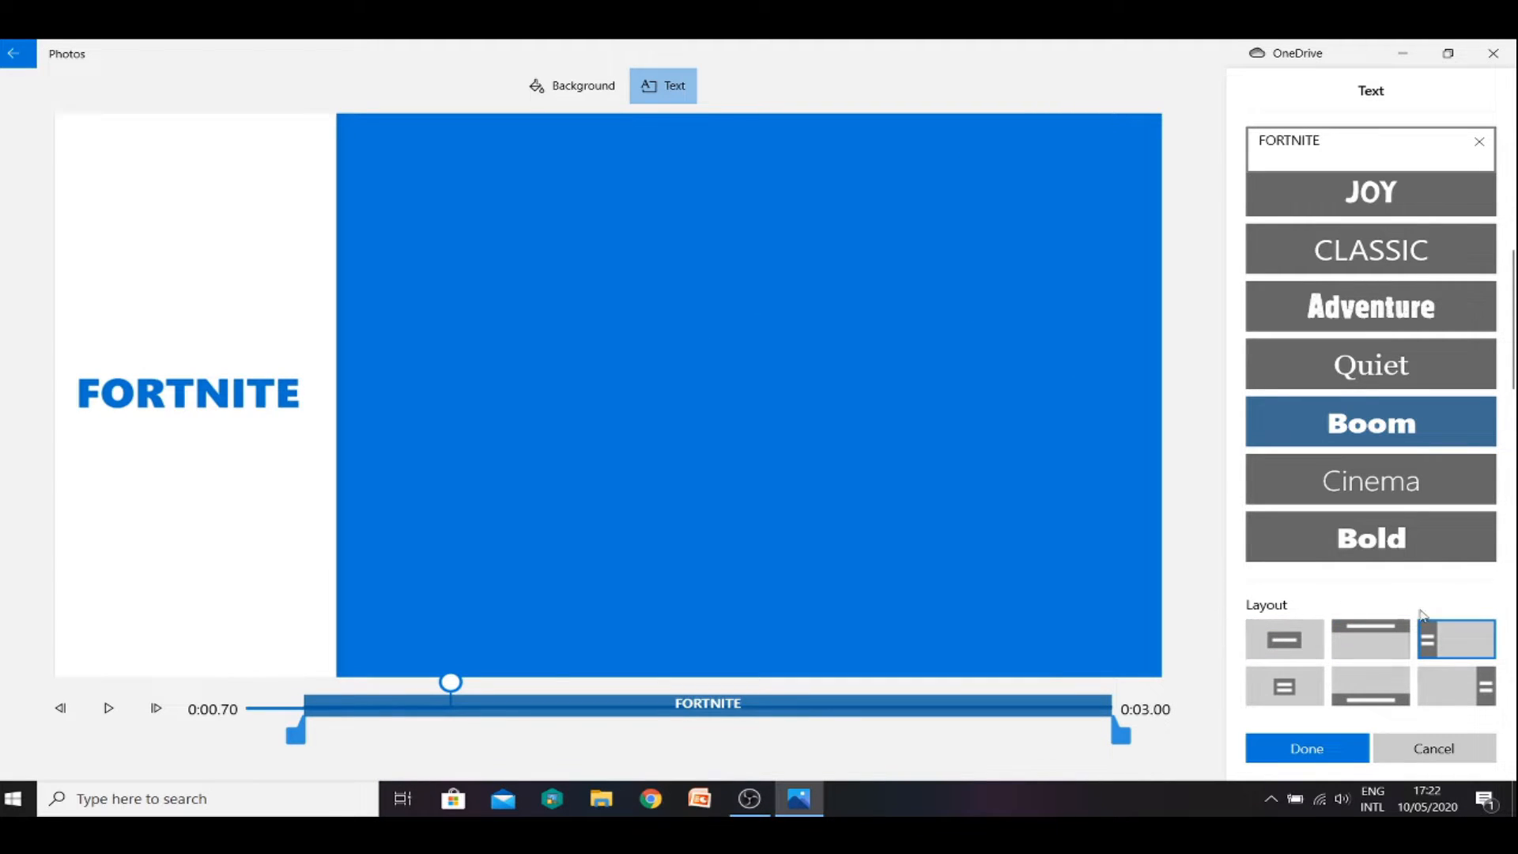
pyautogui.click(1439, 688)
pyautogui.click(1365, 706)
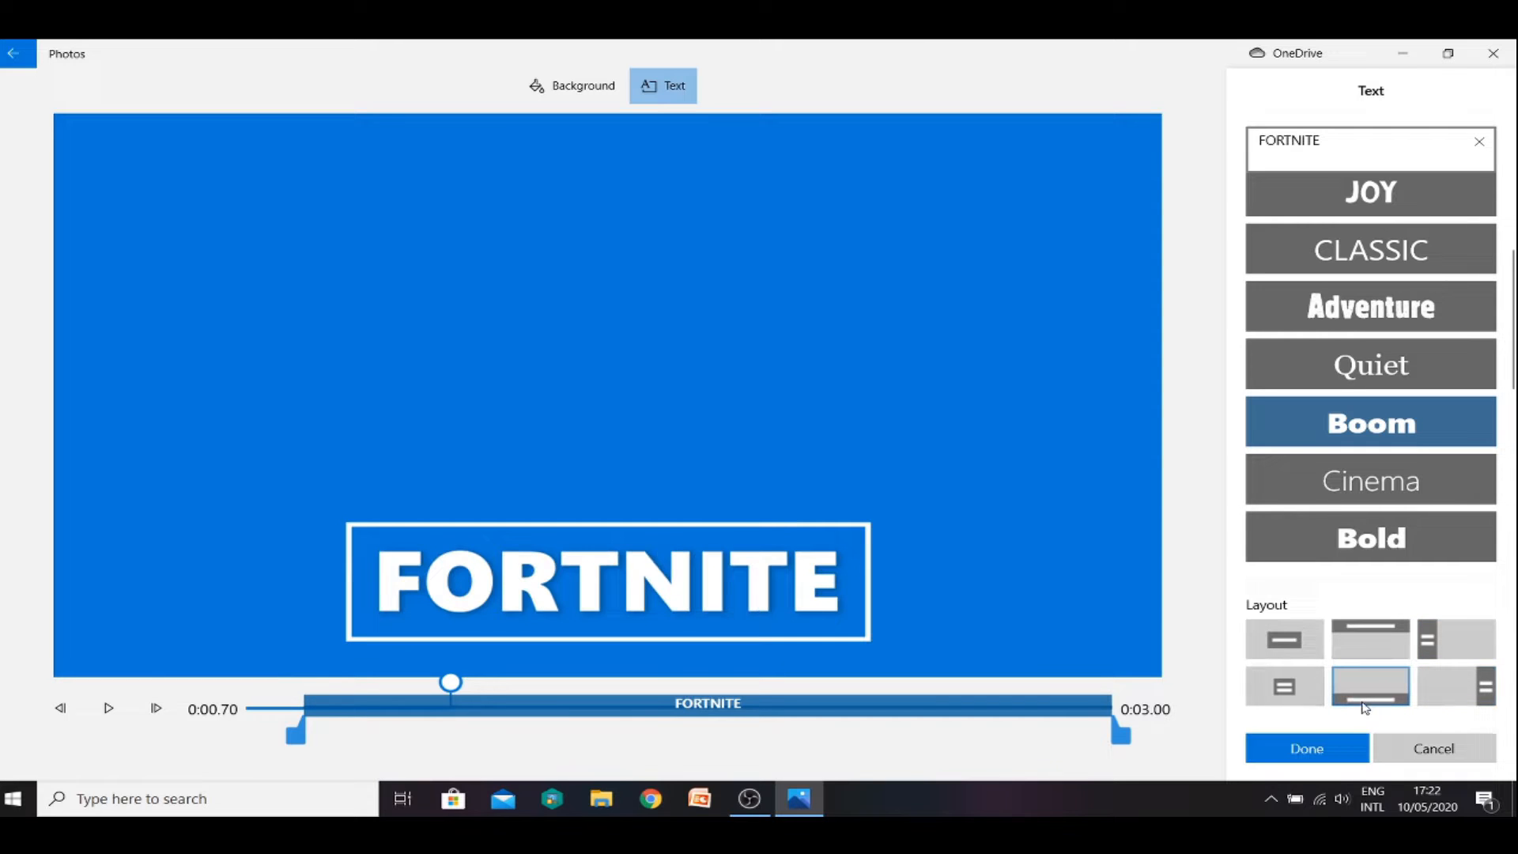
pyautogui.click(1296, 700)
pyautogui.click(1296, 652)
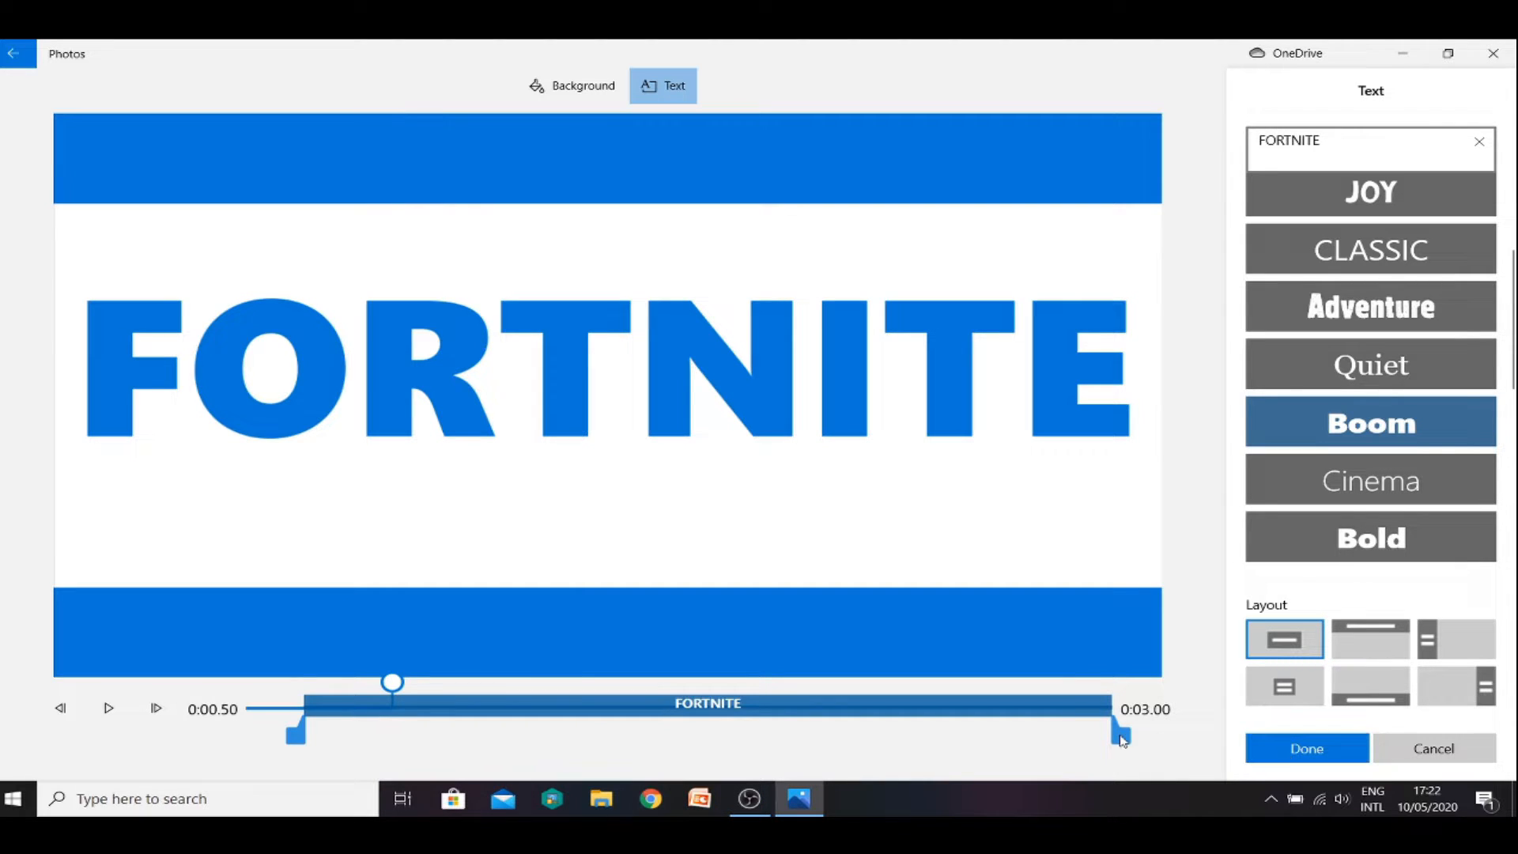
# - Shorten the title text's duration so it ends slightly before the title card does, and apply the text settings
pyautogui.moveTo(1122, 741)
pyautogui.mouseDown()
pyautogui.moveTo(485, 701)
pyautogui.moveTo(1139, 770)
pyautogui.moveTo(1077, 752)
pyautogui.moveTo(1113, 756)
pyautogui.mouseUp()
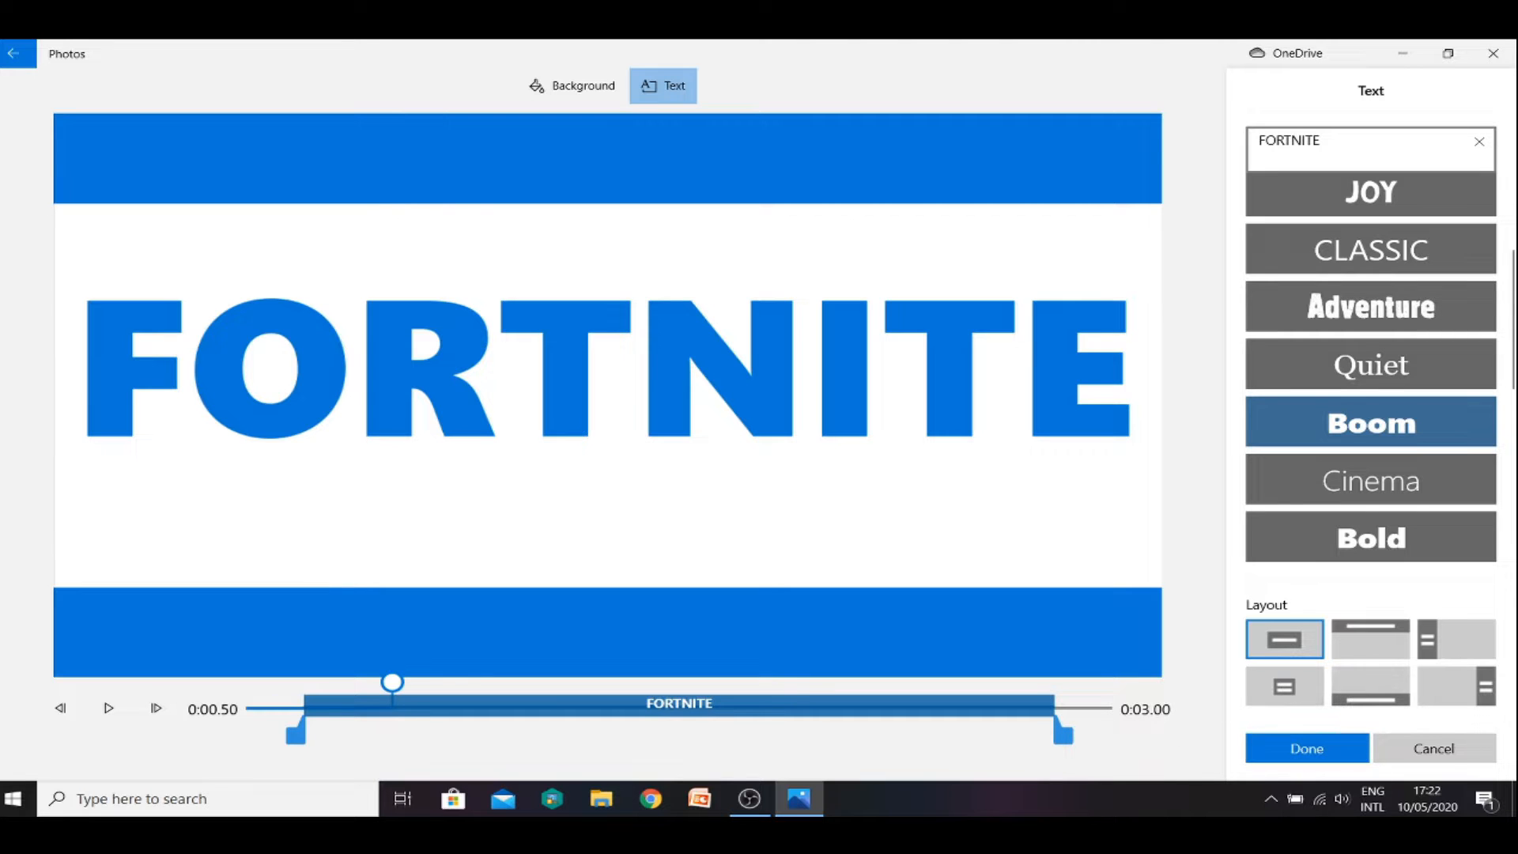
pyautogui.click(1336, 746)
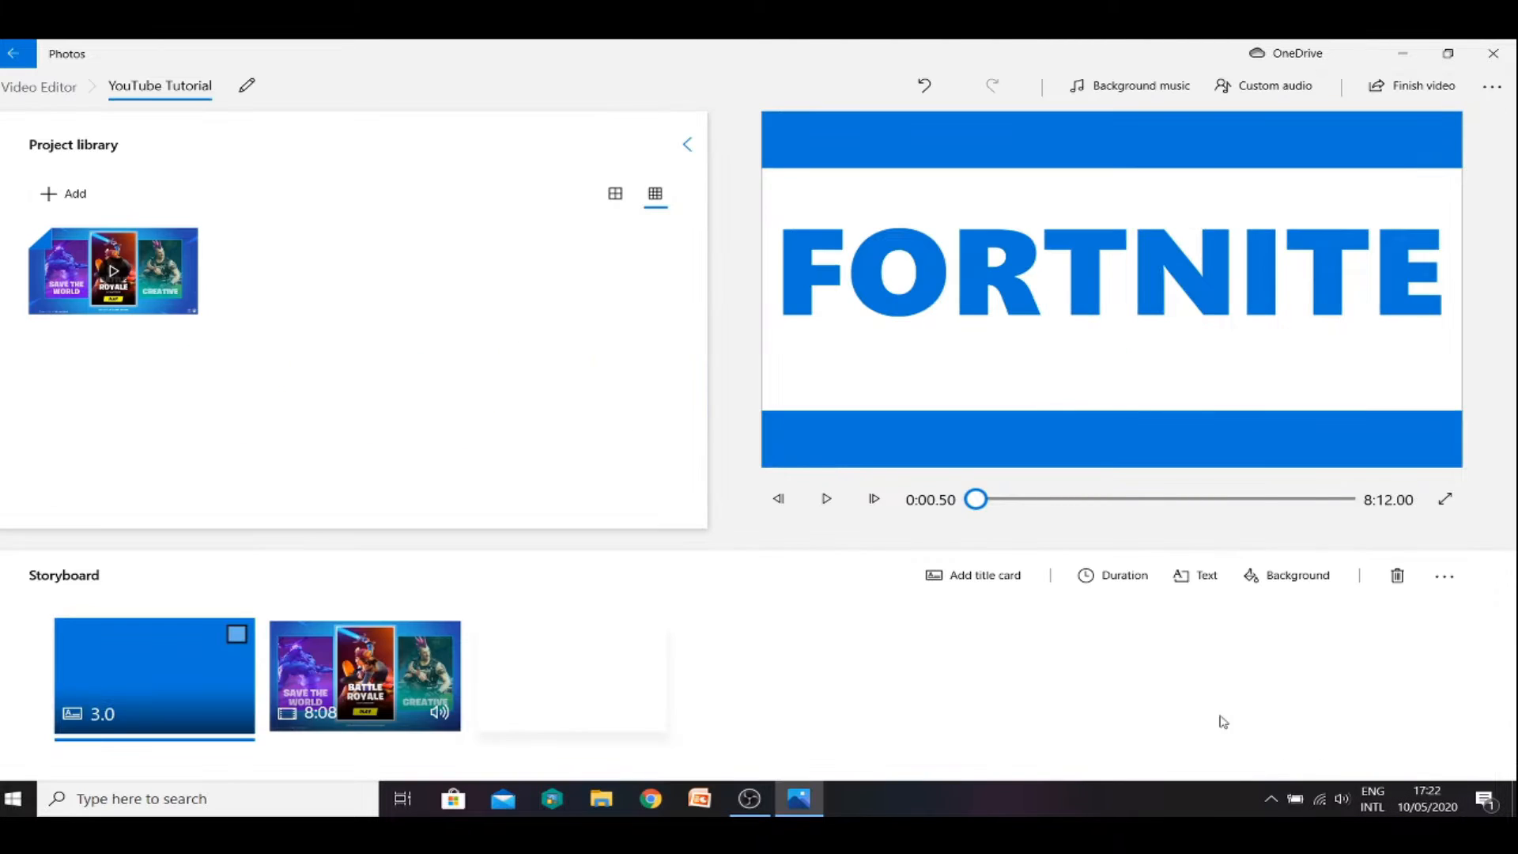
# - Set the title card's background to a custom pink picked from the colour wheel
pyautogui.click(1272, 581)
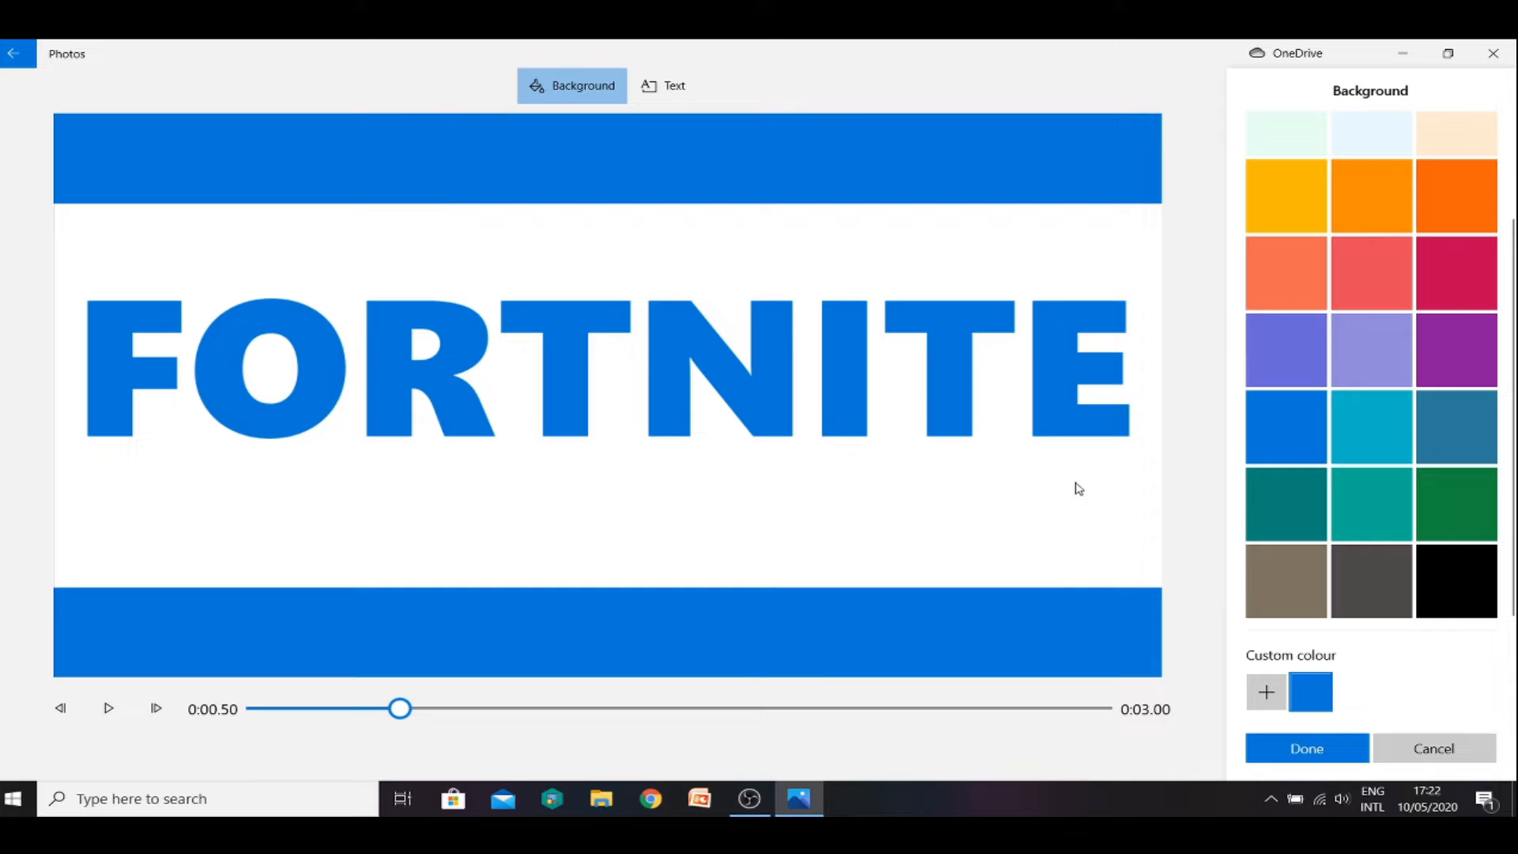
pyautogui.click(1425, 349)
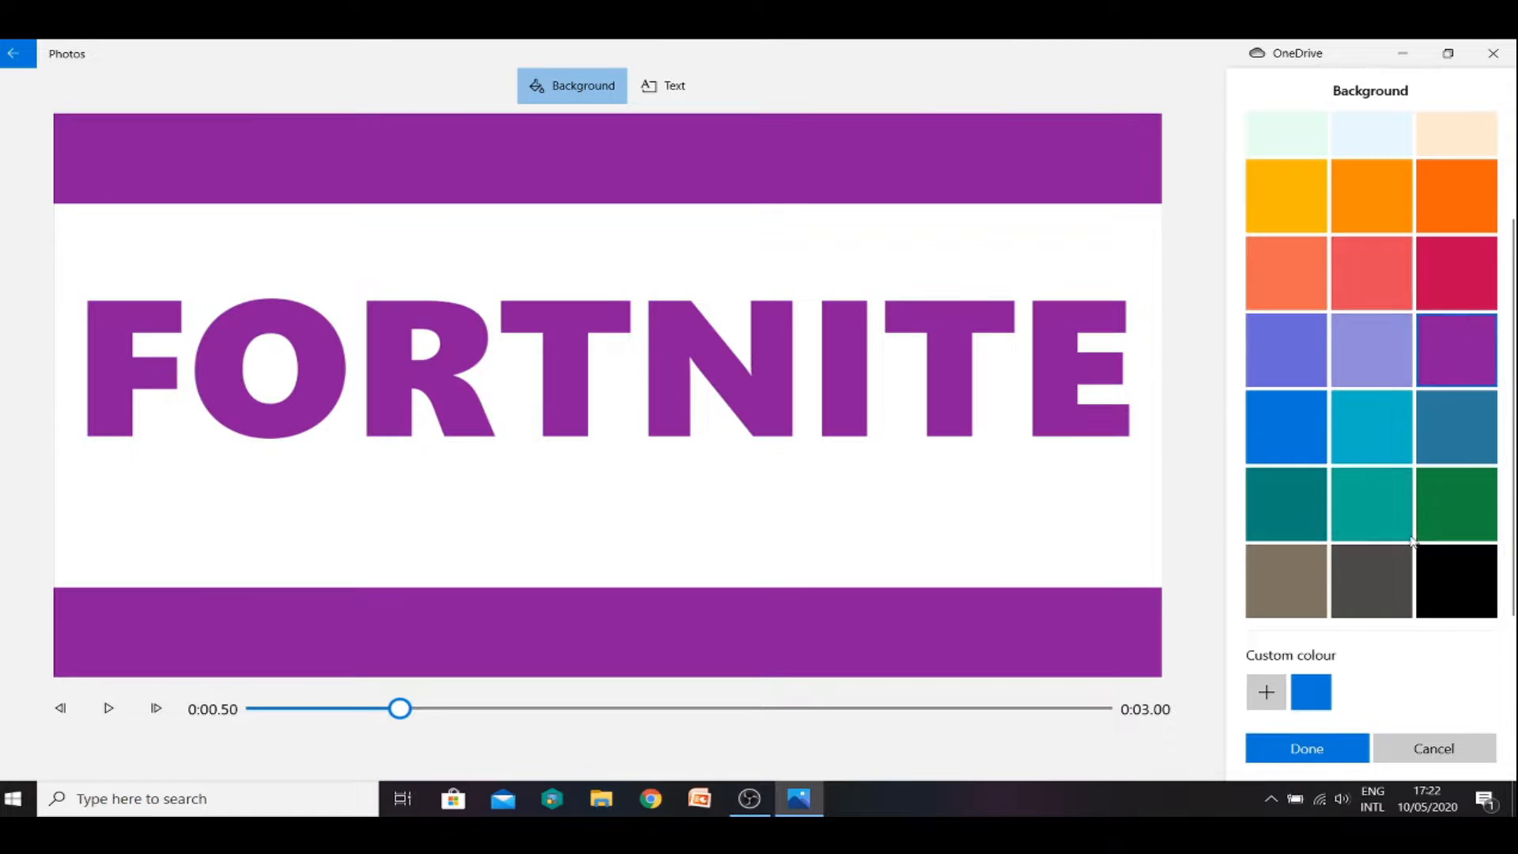
pyautogui.click(1456, 294)
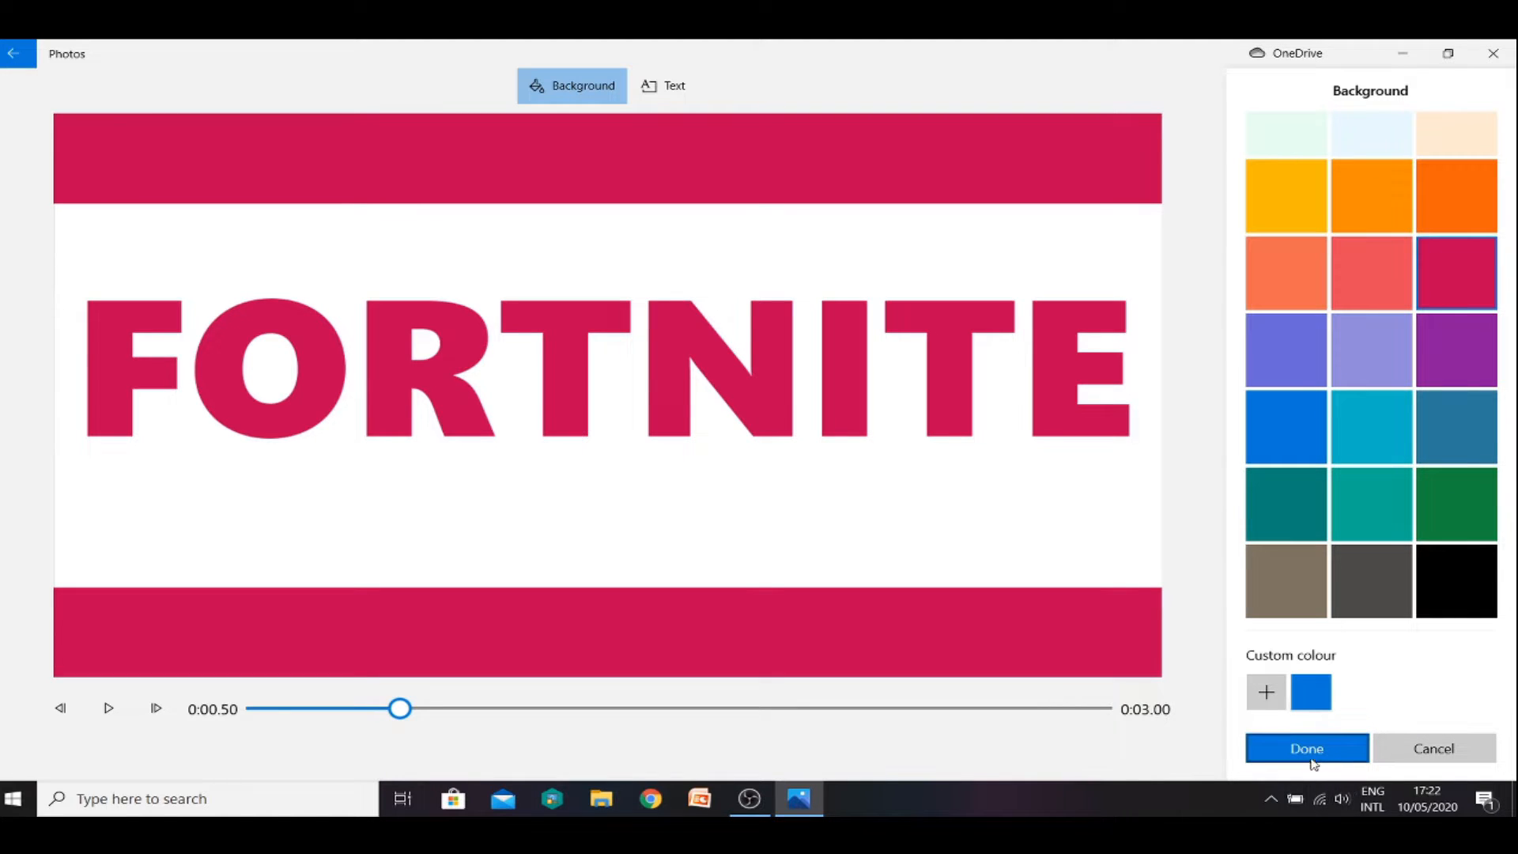
pyautogui.click(1266, 692)
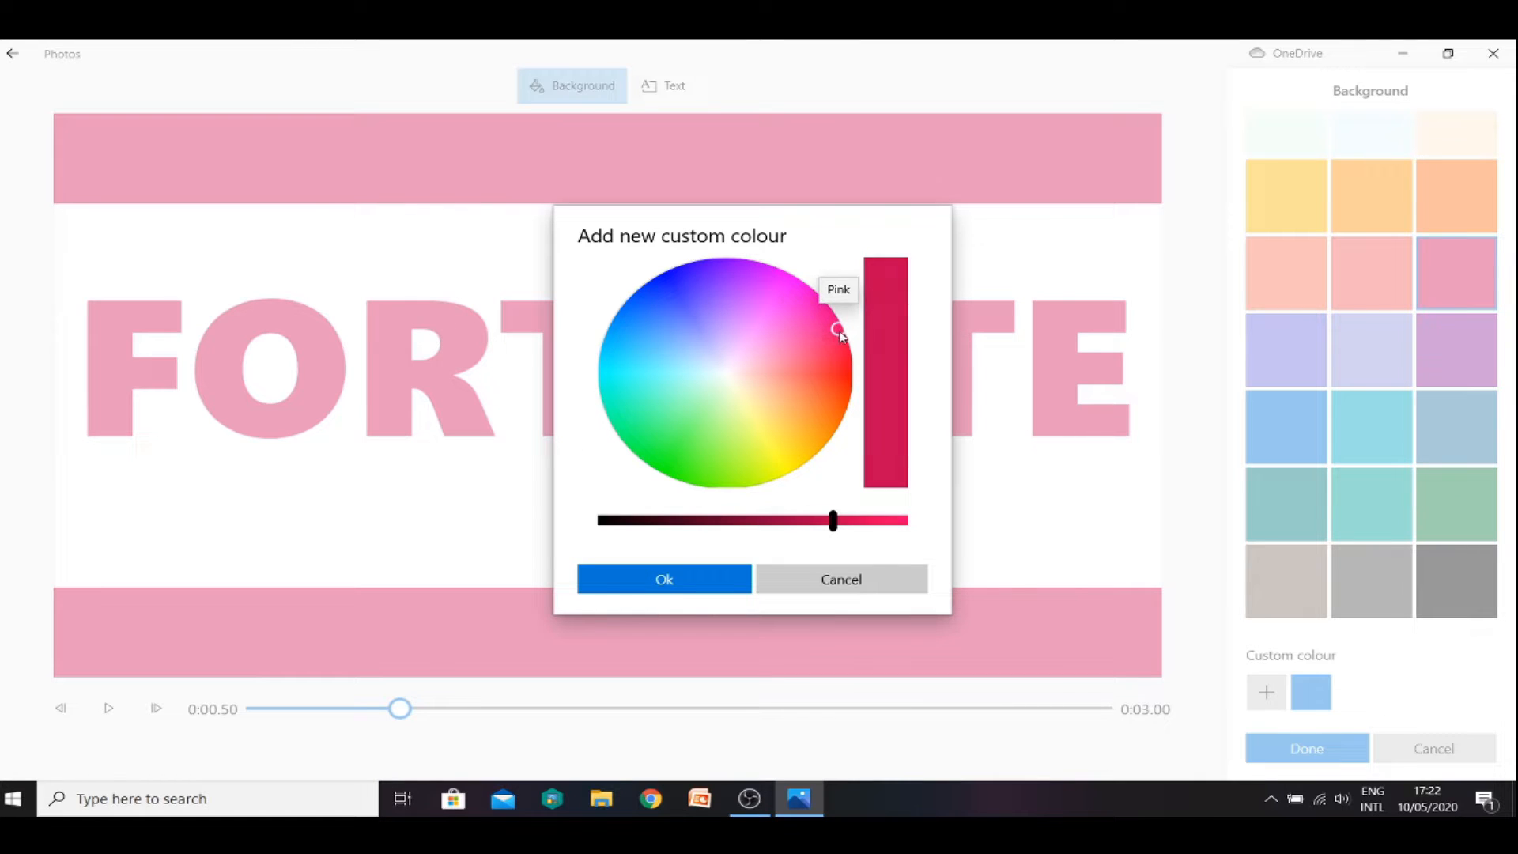
pyautogui.moveTo(840, 332); pyautogui.dragTo(801, 333)
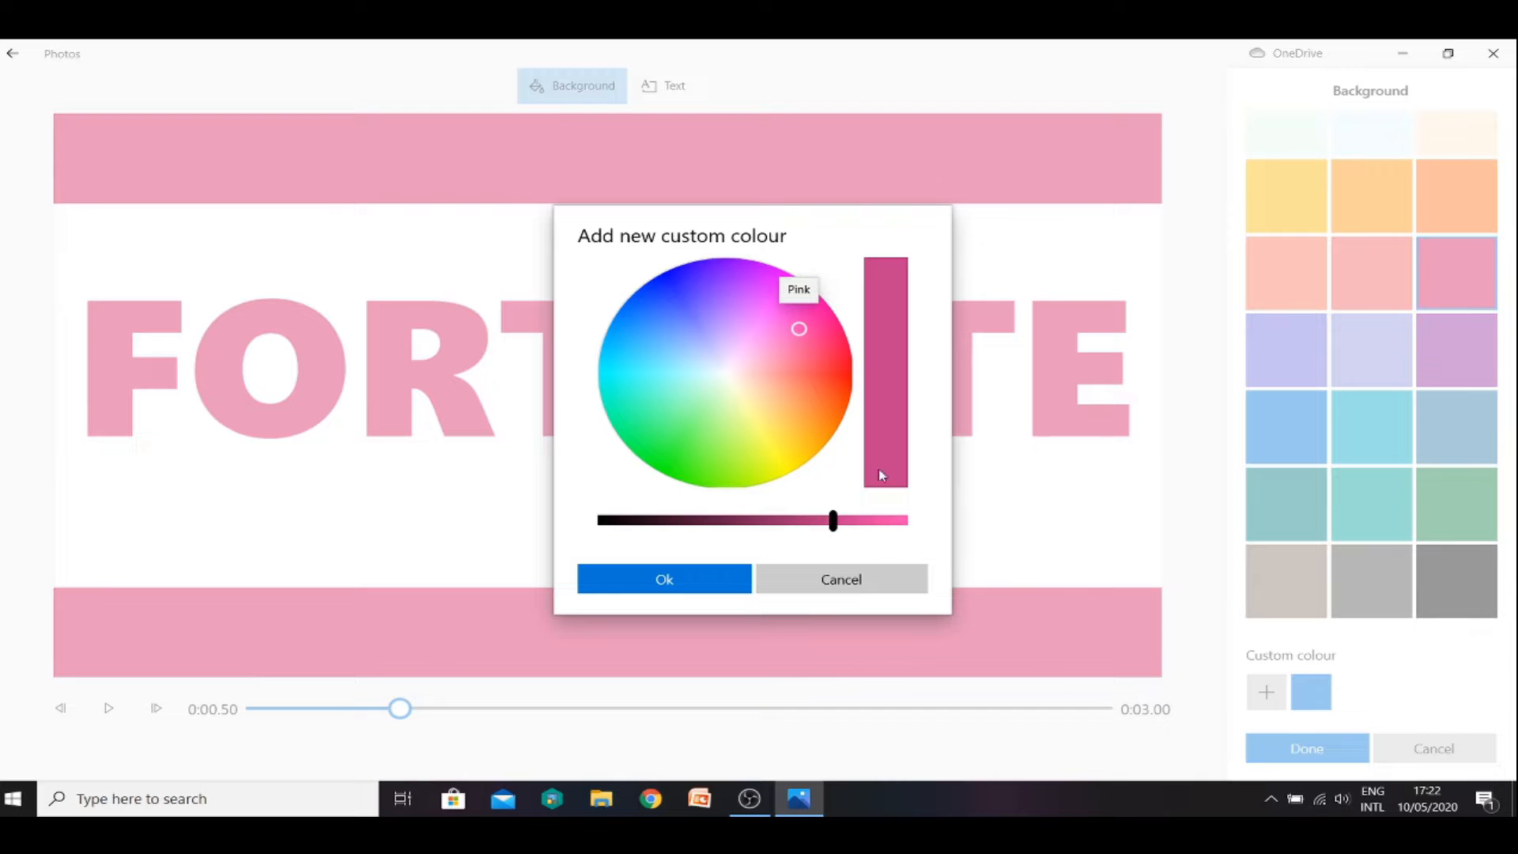
pyautogui.click(732, 572)
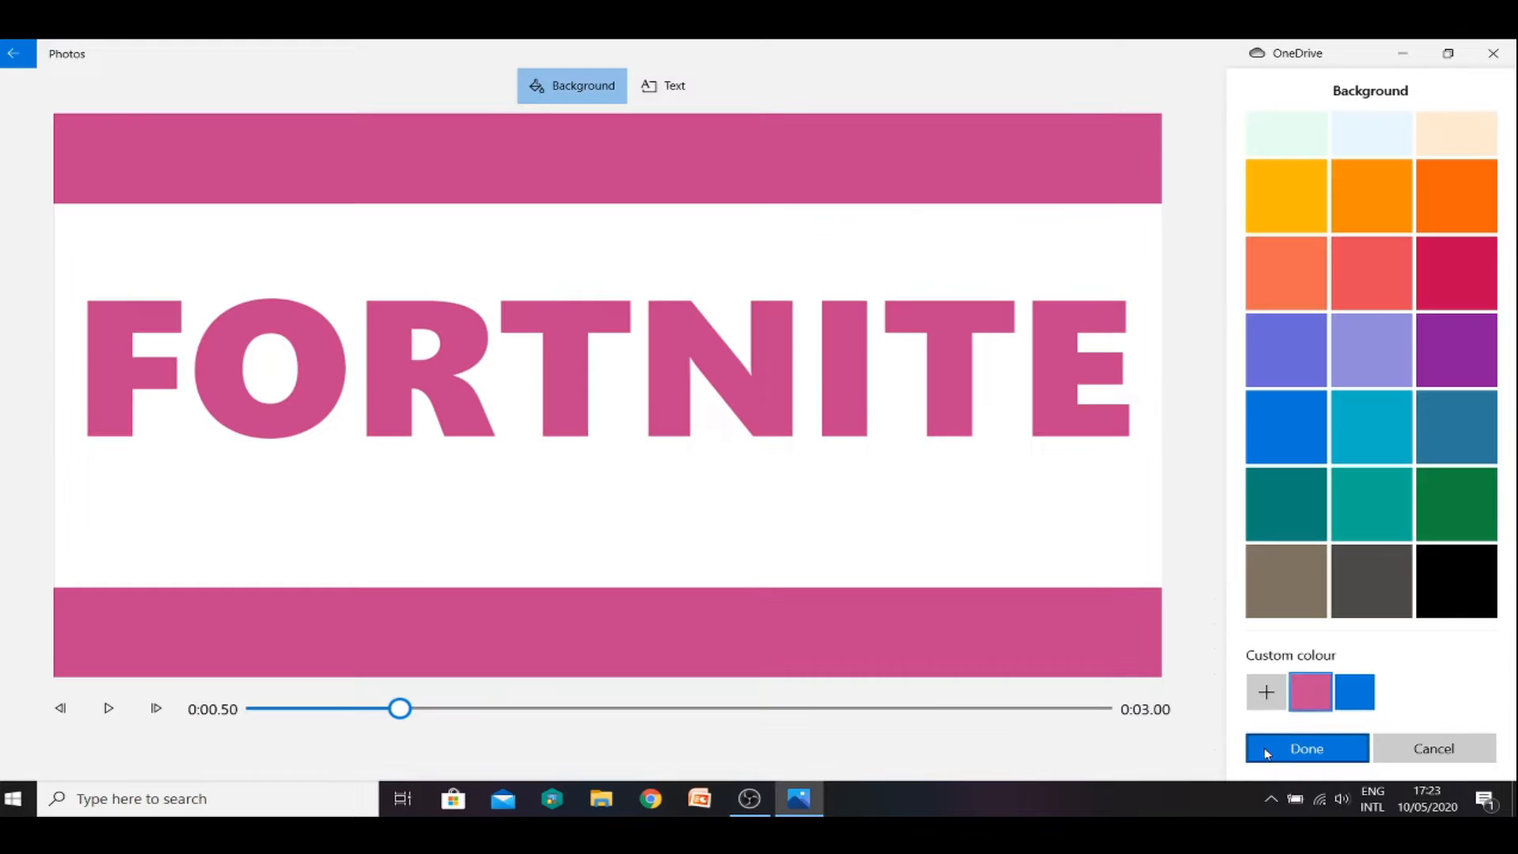
pyautogui.click(1267, 751)
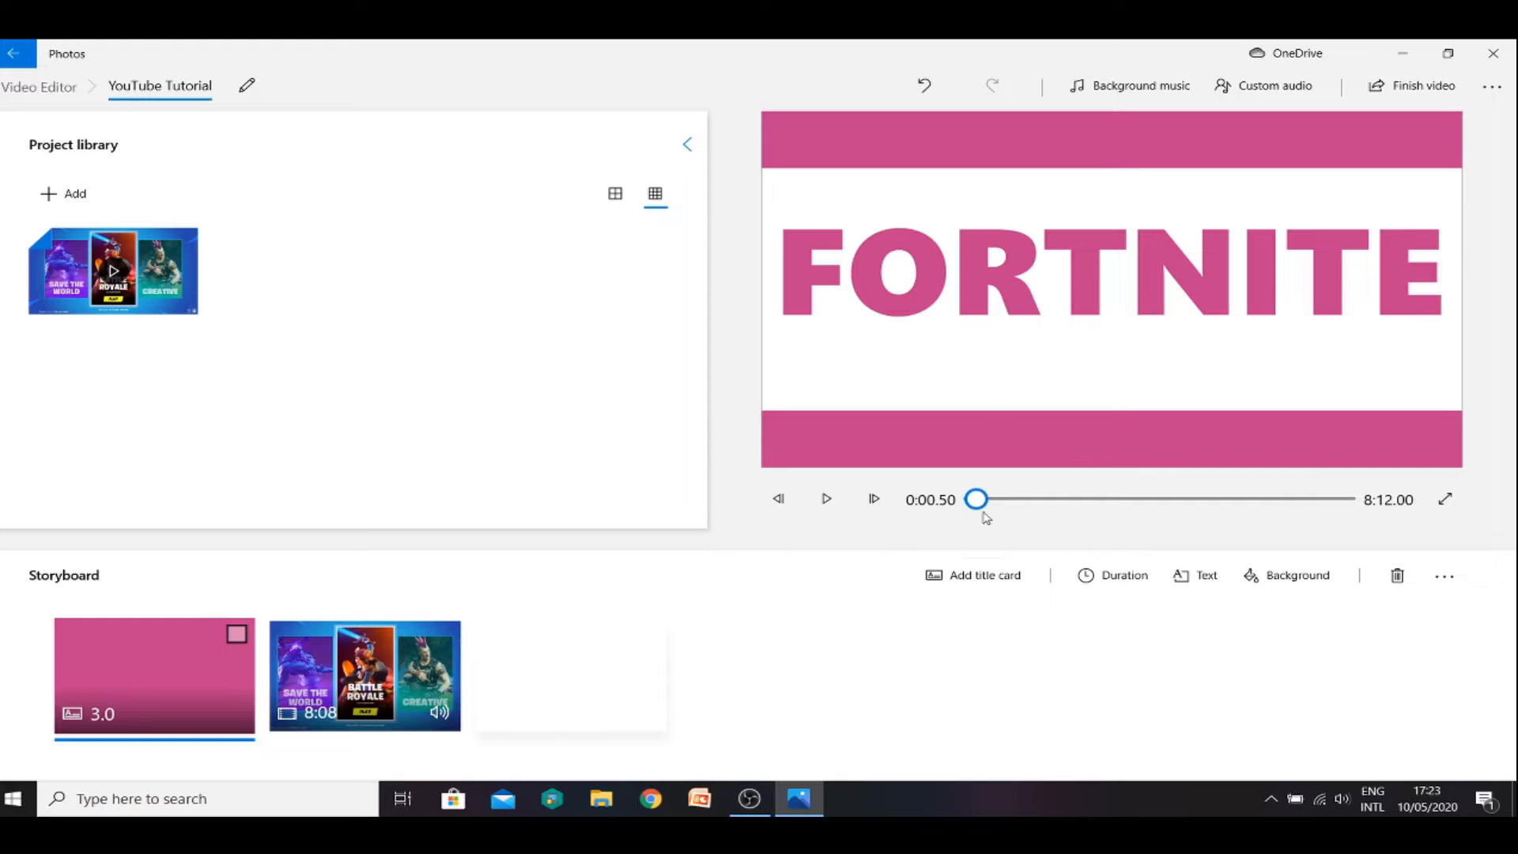
# - Play the video from the start to check the title card's transition into the clip, and return to the beginning
pyautogui.moveTo(977, 501); pyautogui.dragTo(906, 507)
pyautogui.click(826, 499)
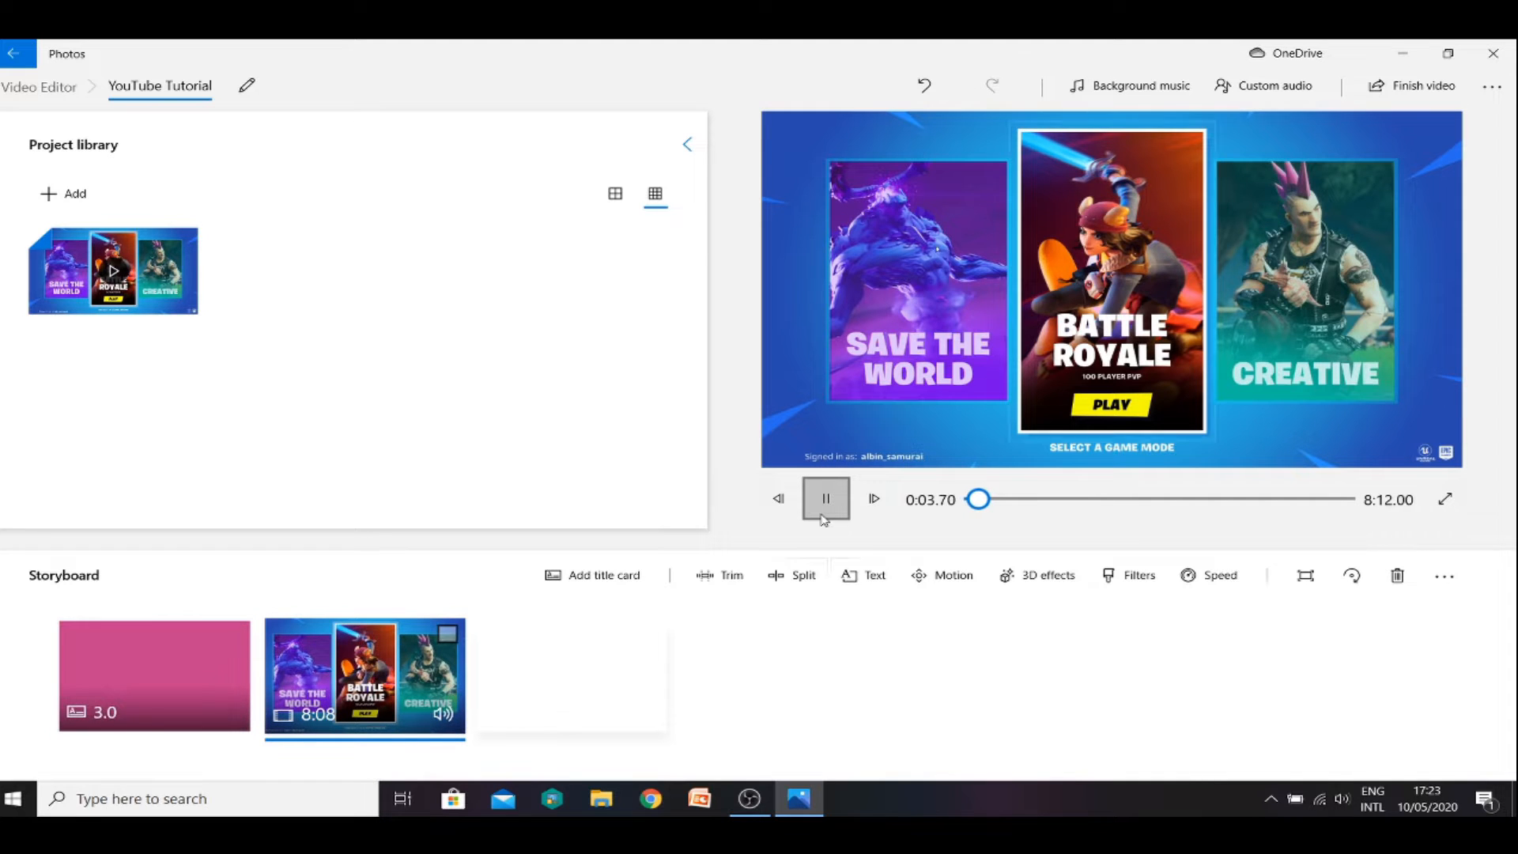
pyautogui.click(824, 513)
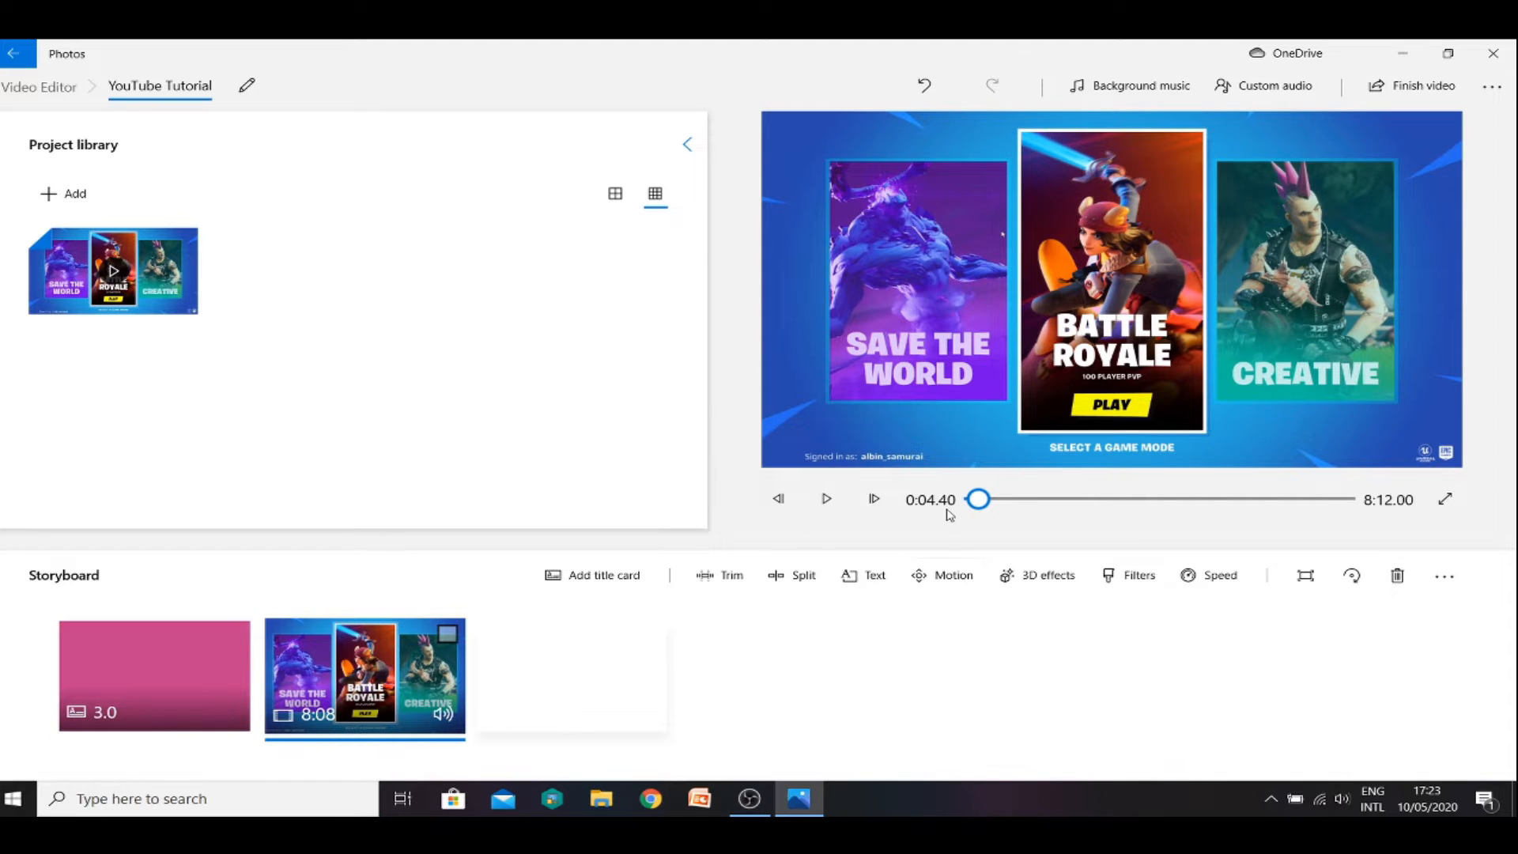
pyautogui.moveTo(978, 499); pyautogui.dragTo(888, 508)
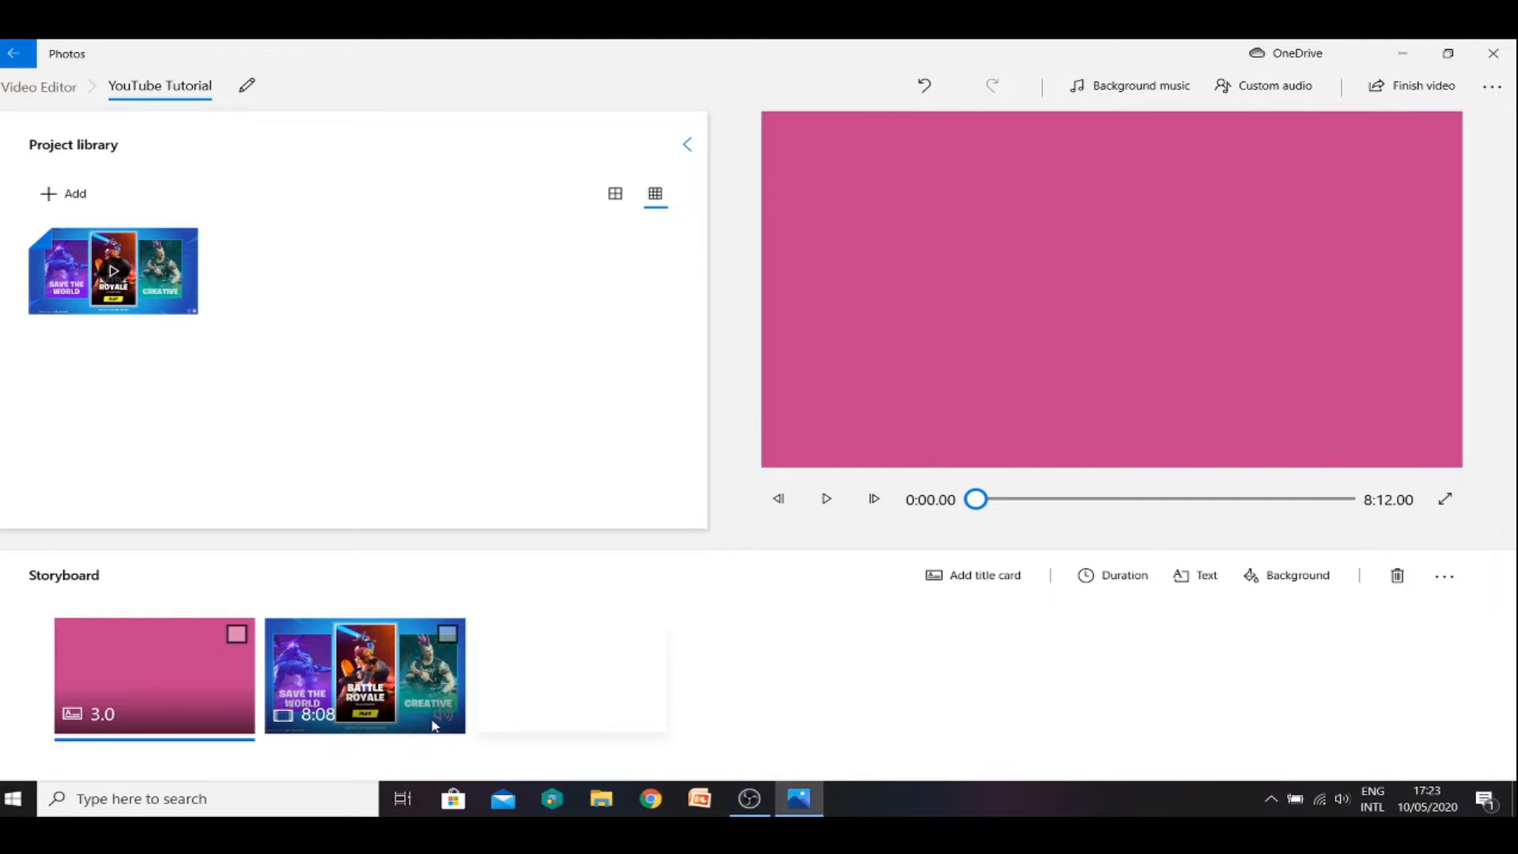
# - Mute the Fortnite clip in the storyboard by lowering its volume to zero
pyautogui.click(433, 726)
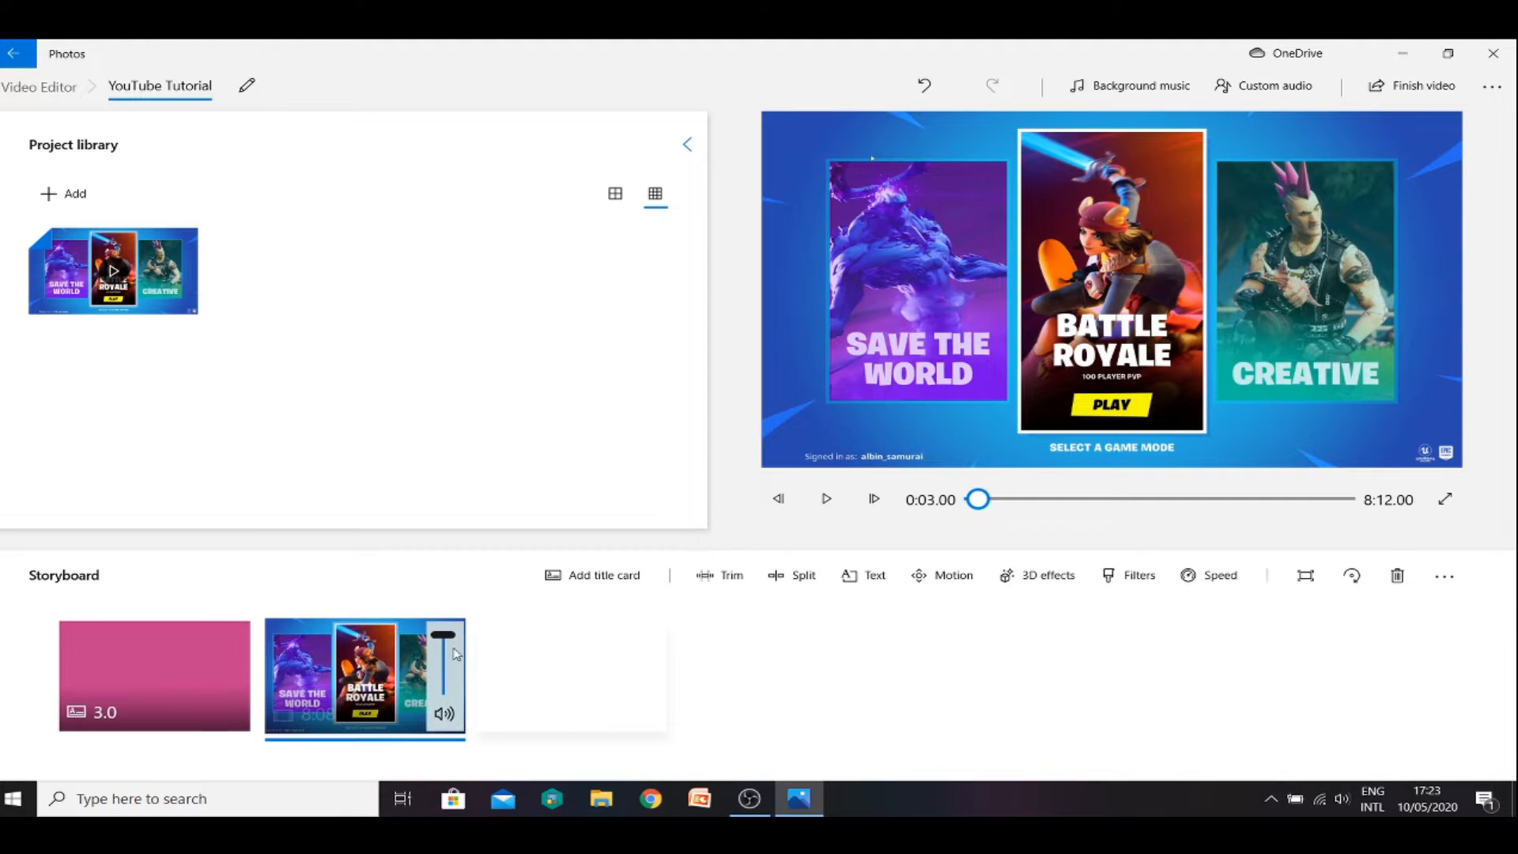
pyautogui.moveTo(450, 645); pyautogui.dragTo(446, 771)
pyautogui.click(537, 685)
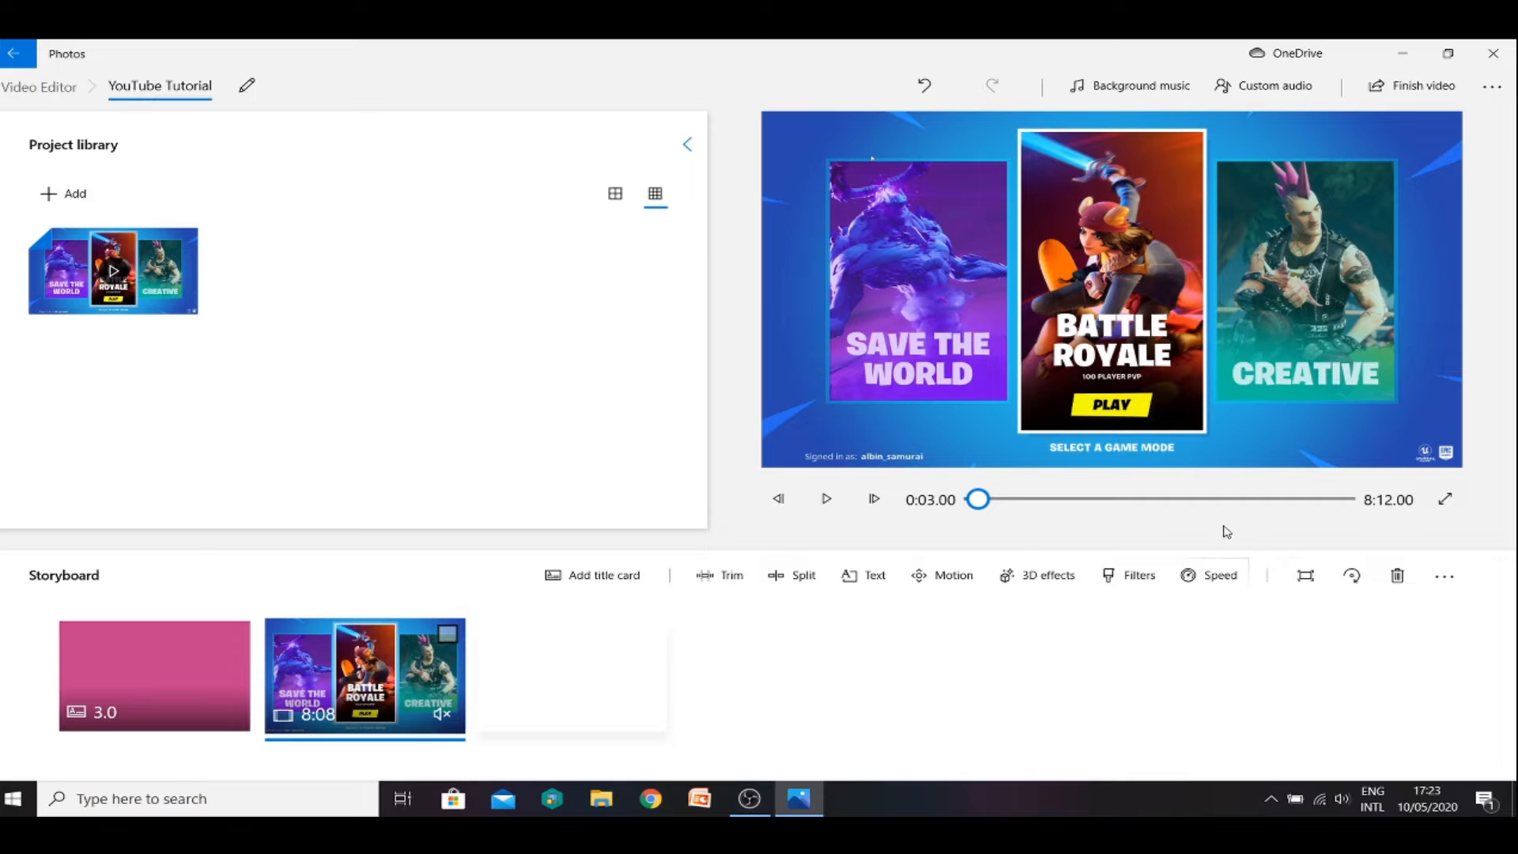
# - Trim the end of the Fortnite clip to a clip length of 4:33.06 and apply the trim
pyautogui.click(718, 577)
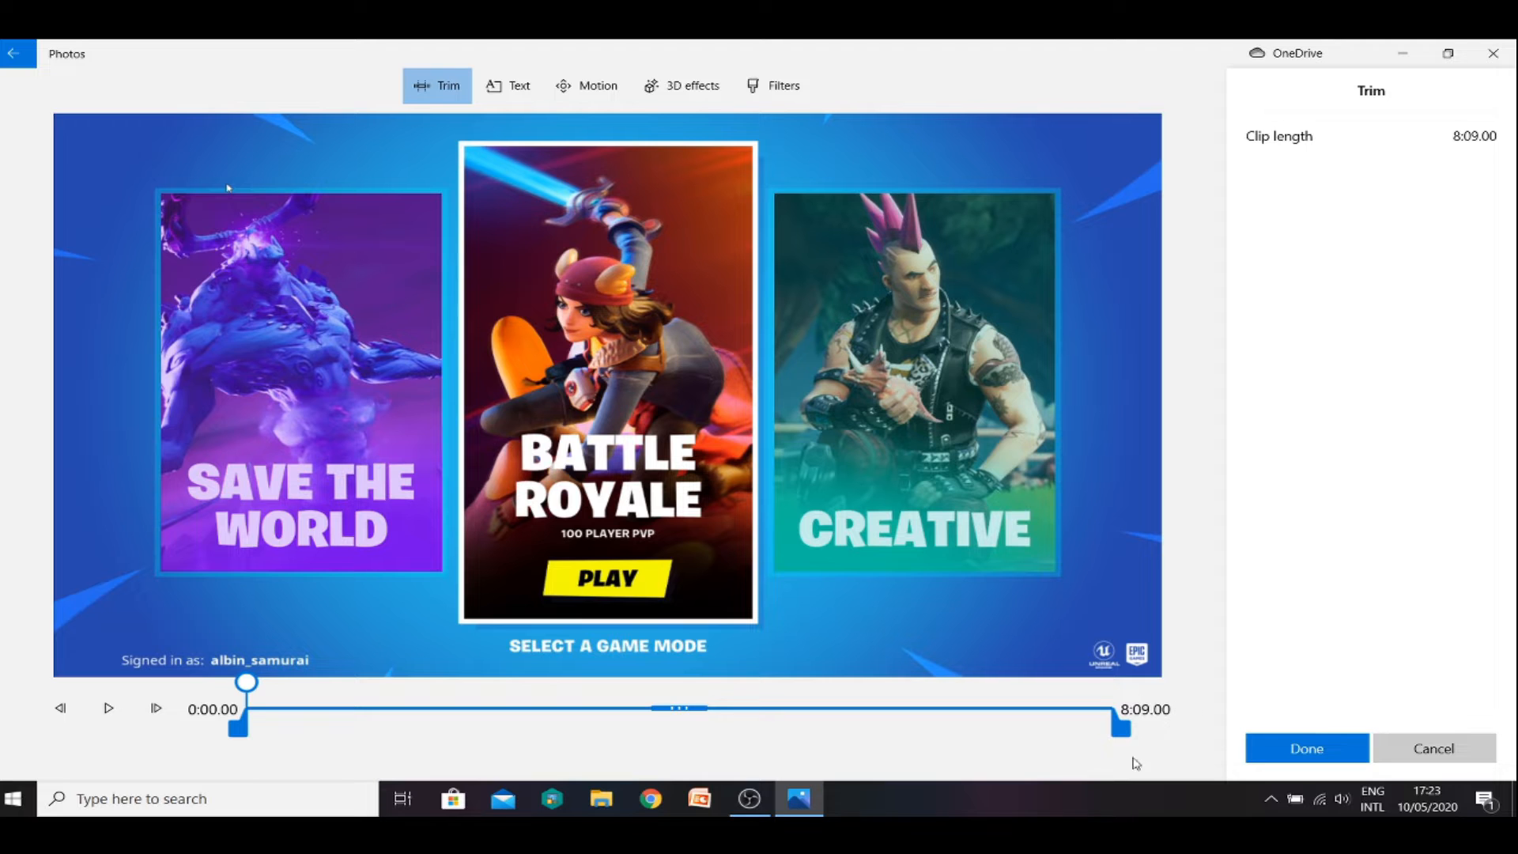
pyautogui.moveTo(1125, 739); pyautogui.dragTo(758, 731)
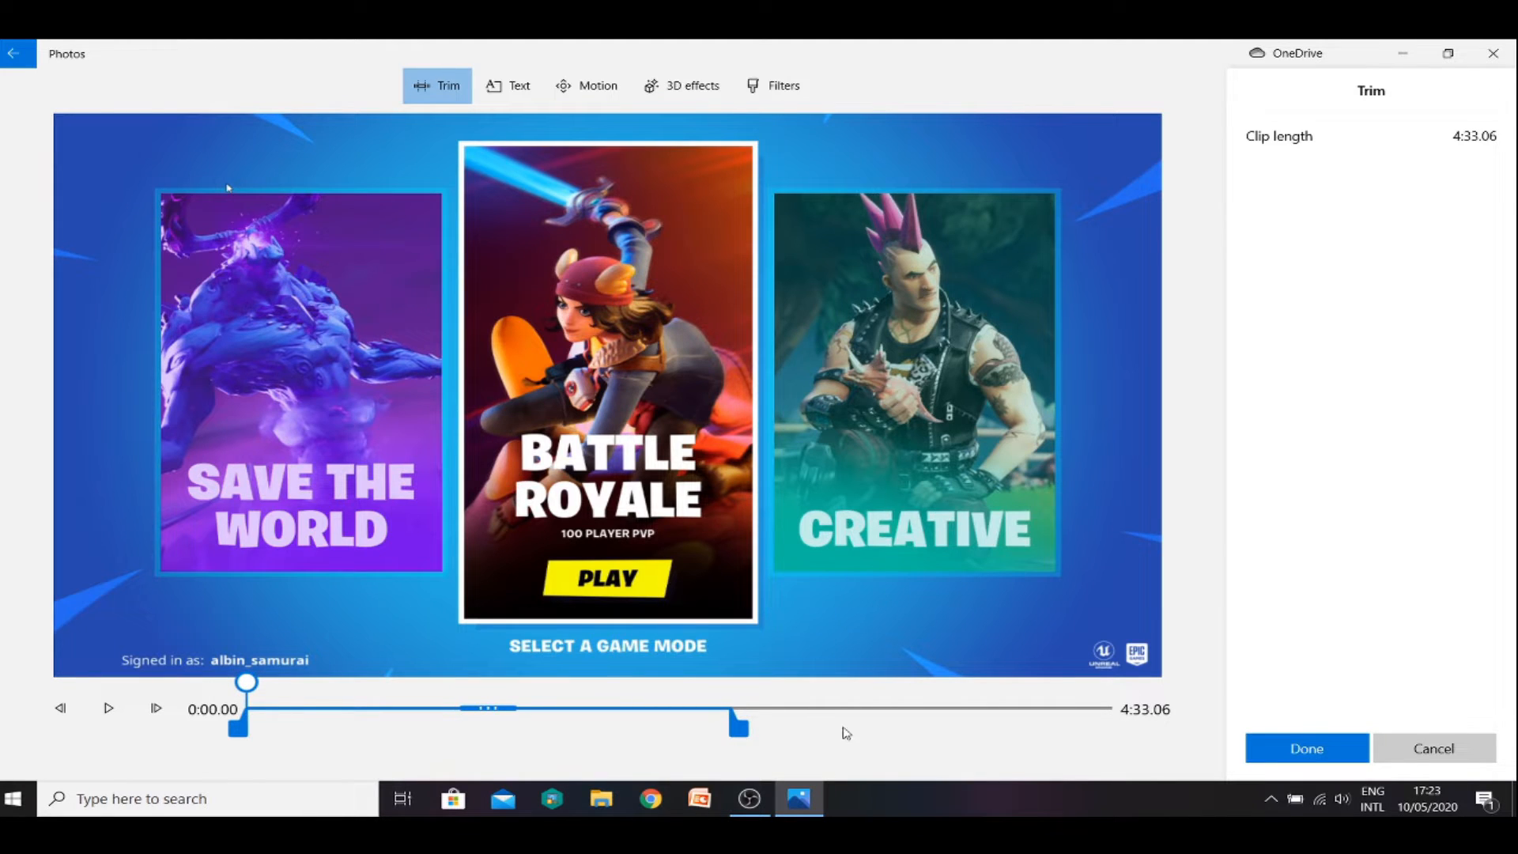
pyautogui.click(1288, 755)
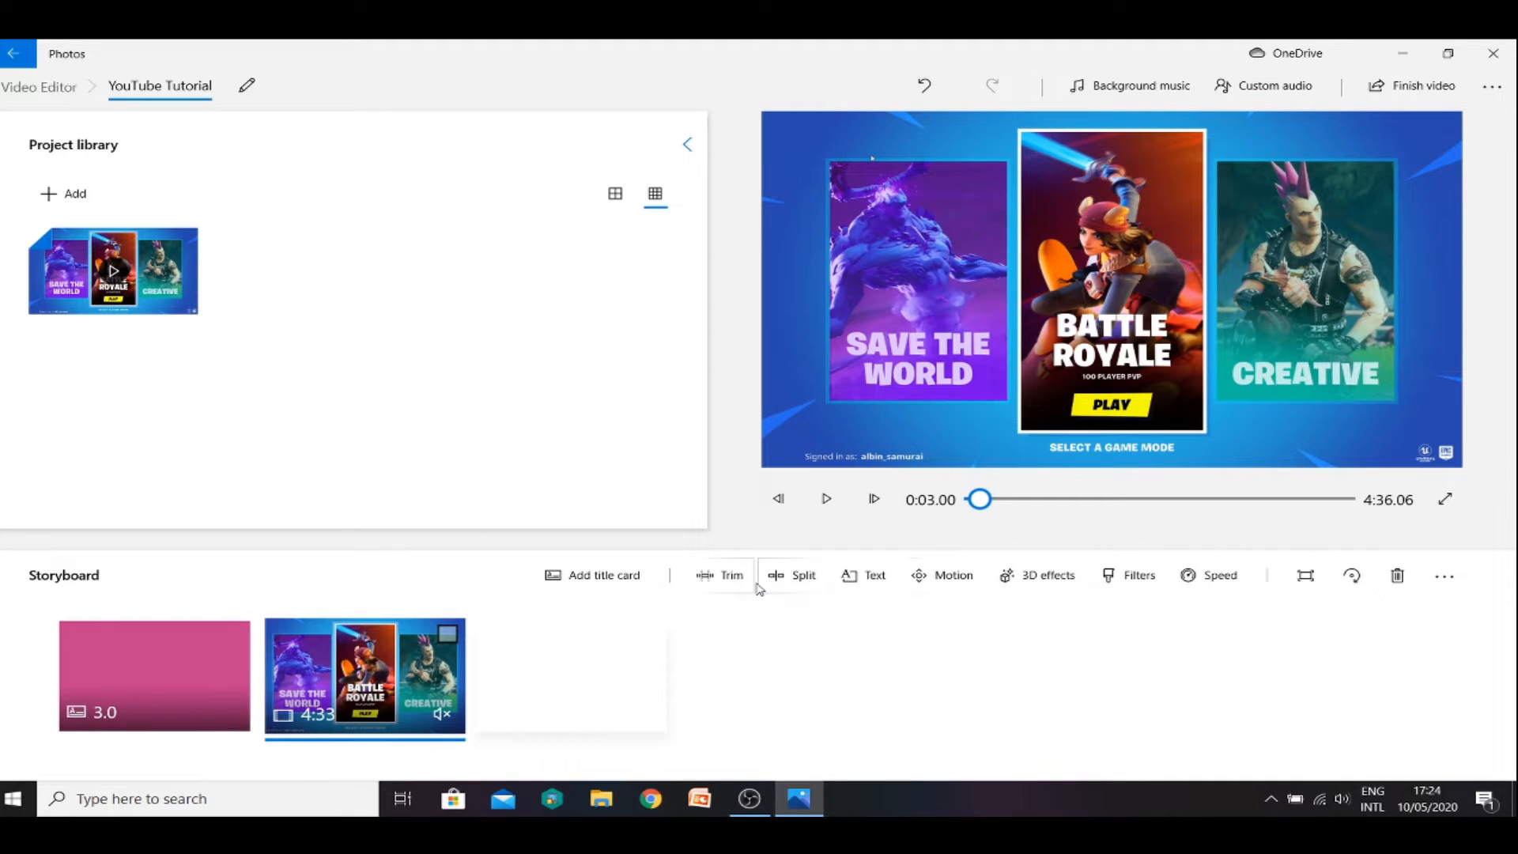
# - Split the Fortnite clip at 2:03.30 into two separate storyboard clips
pyautogui.click(774, 580)
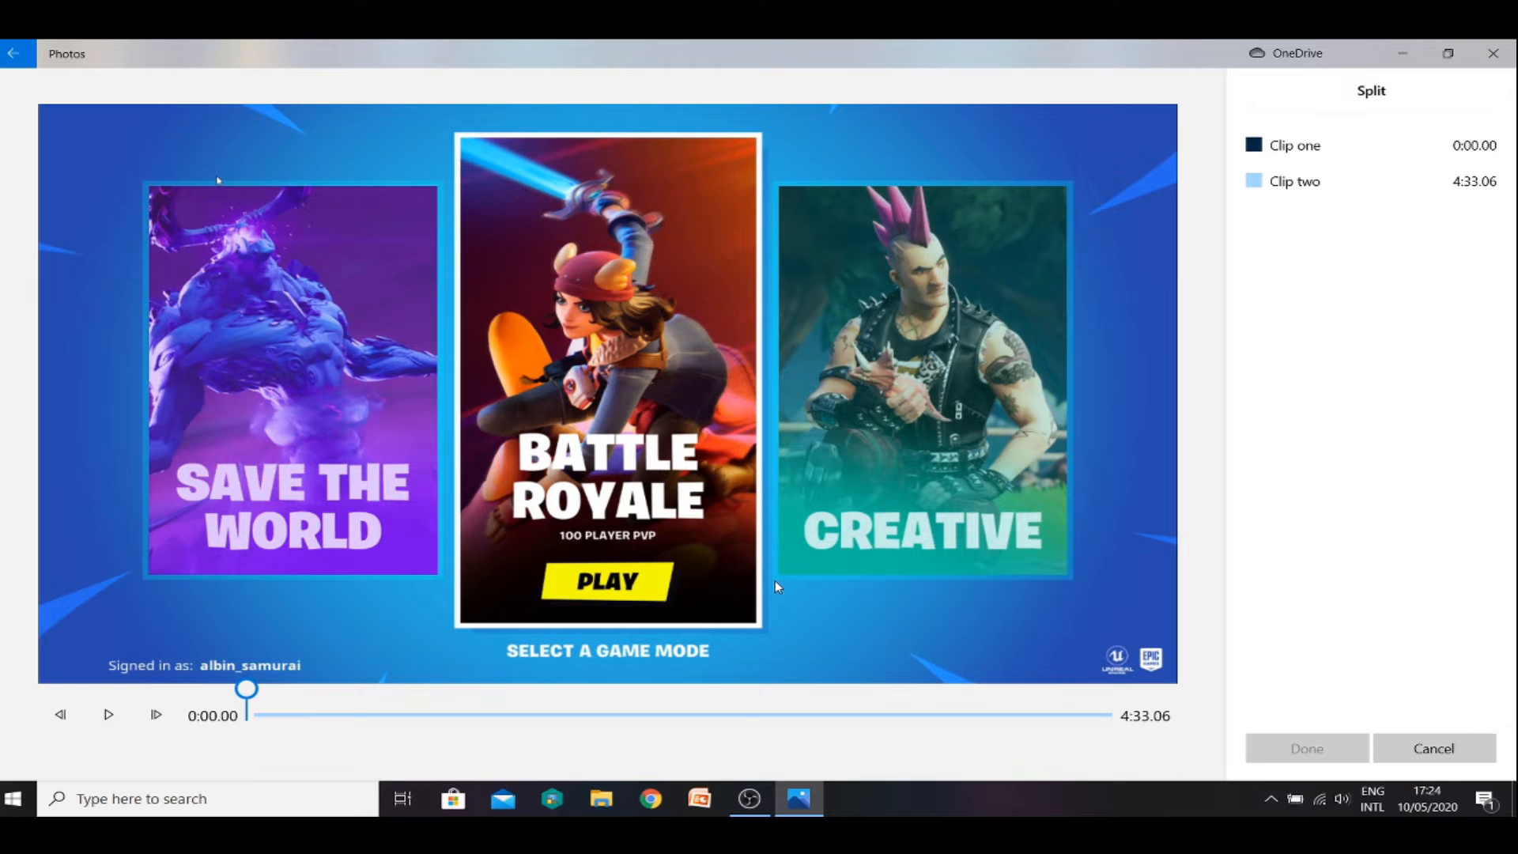
pyautogui.moveTo(254, 690); pyautogui.dragTo(643, 669)
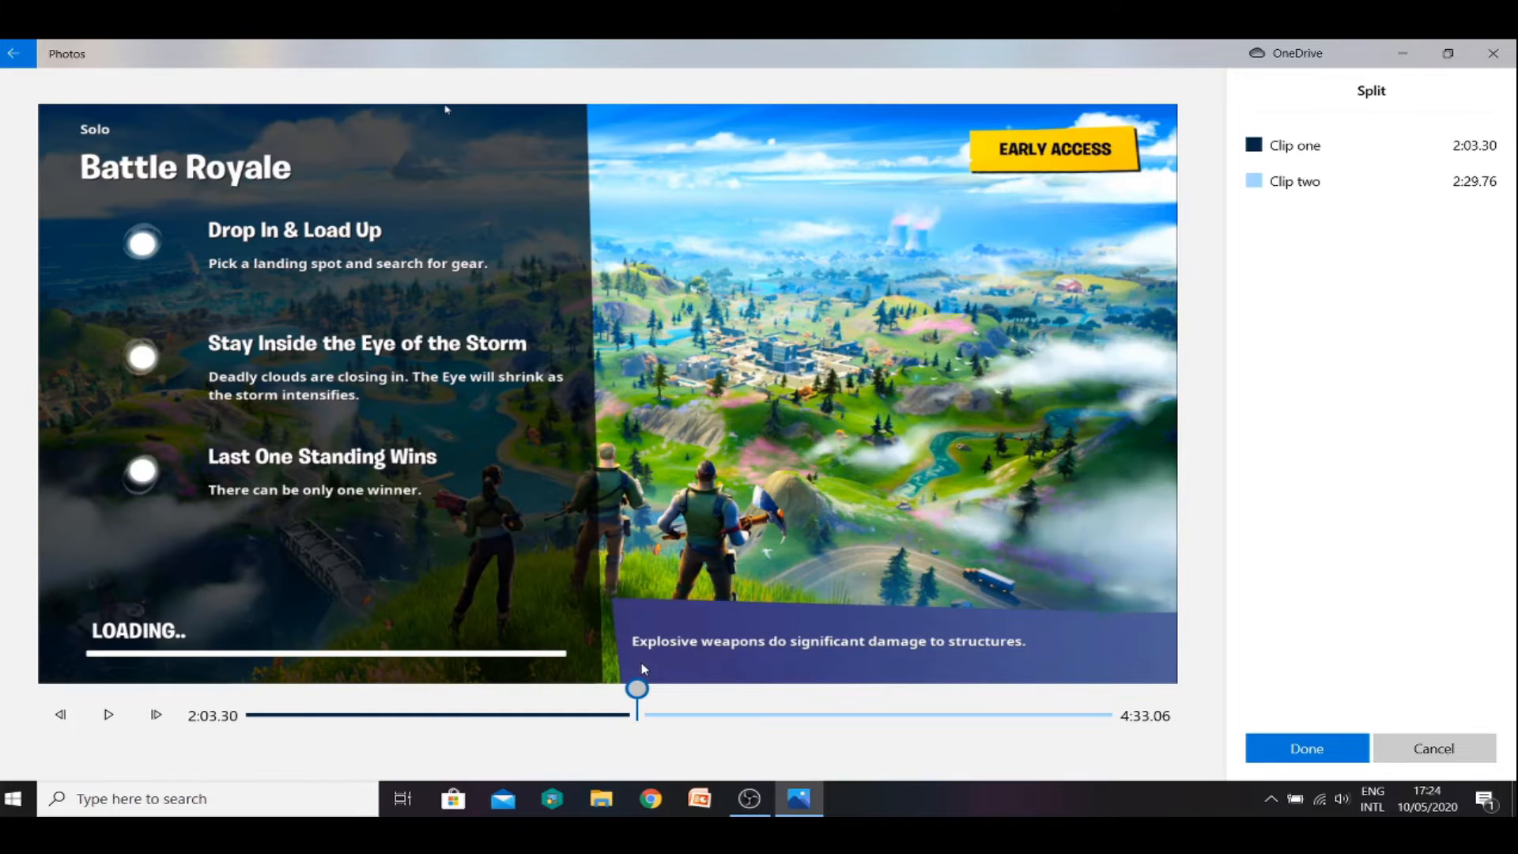
pyautogui.click(1306, 748)
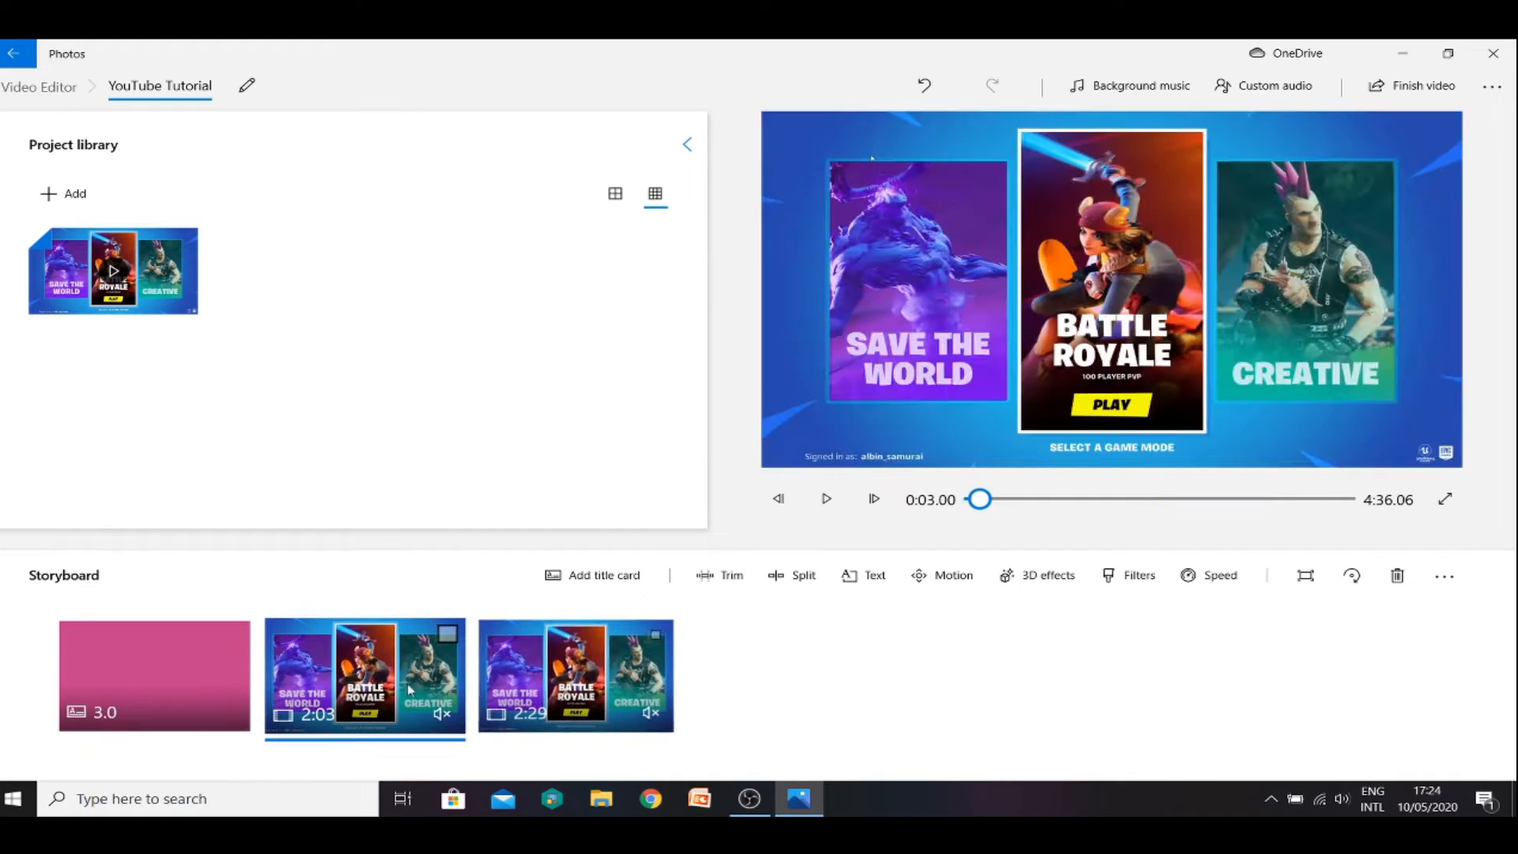
# - Compare the starting frames of the two split clips by alternating between them in the storyboard
pyautogui.click(360, 675)
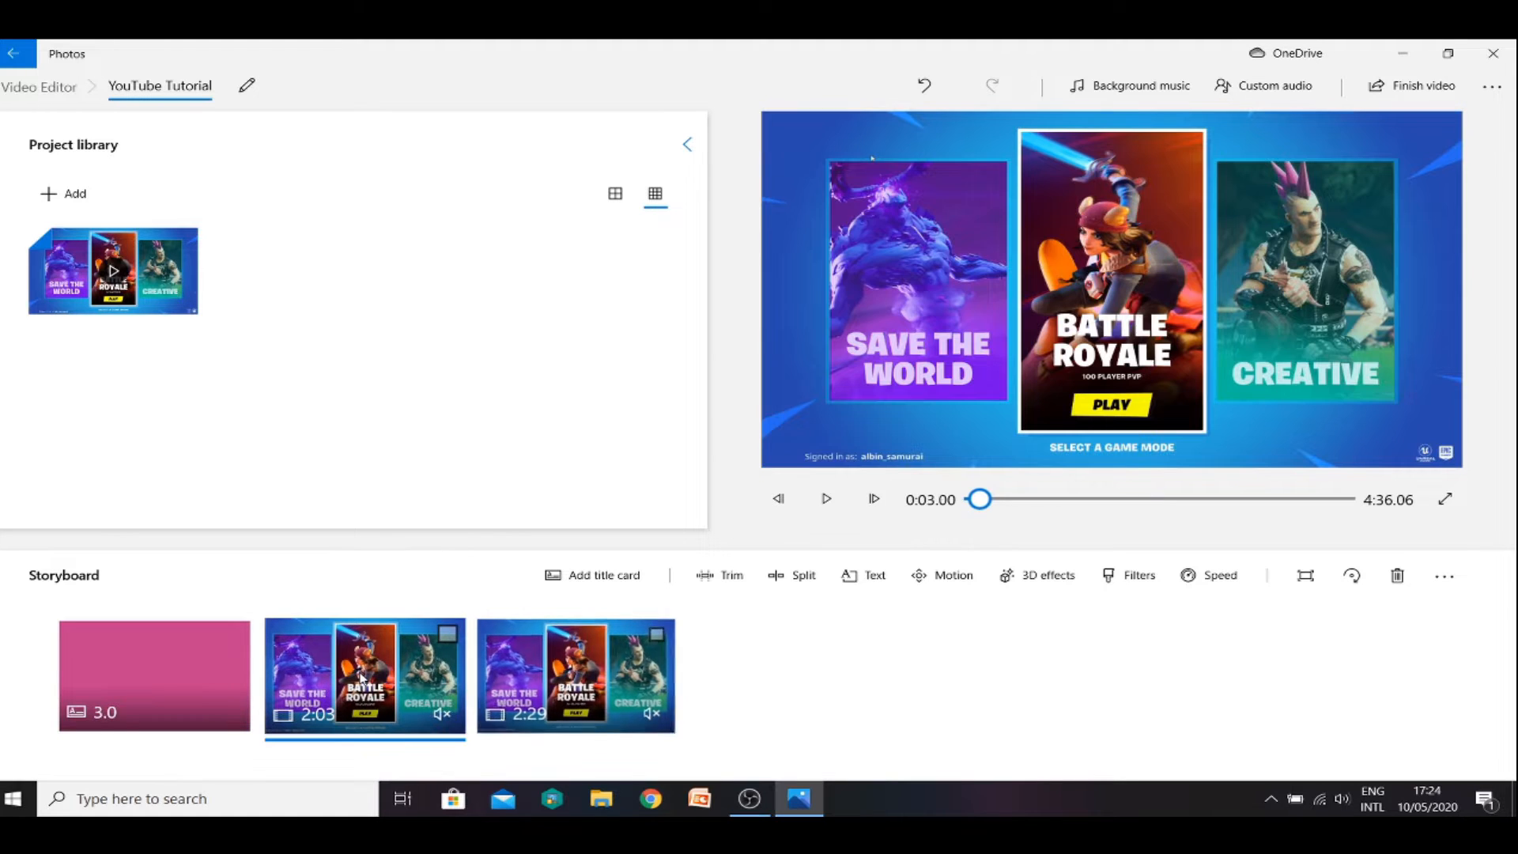
pyautogui.click(573, 684)
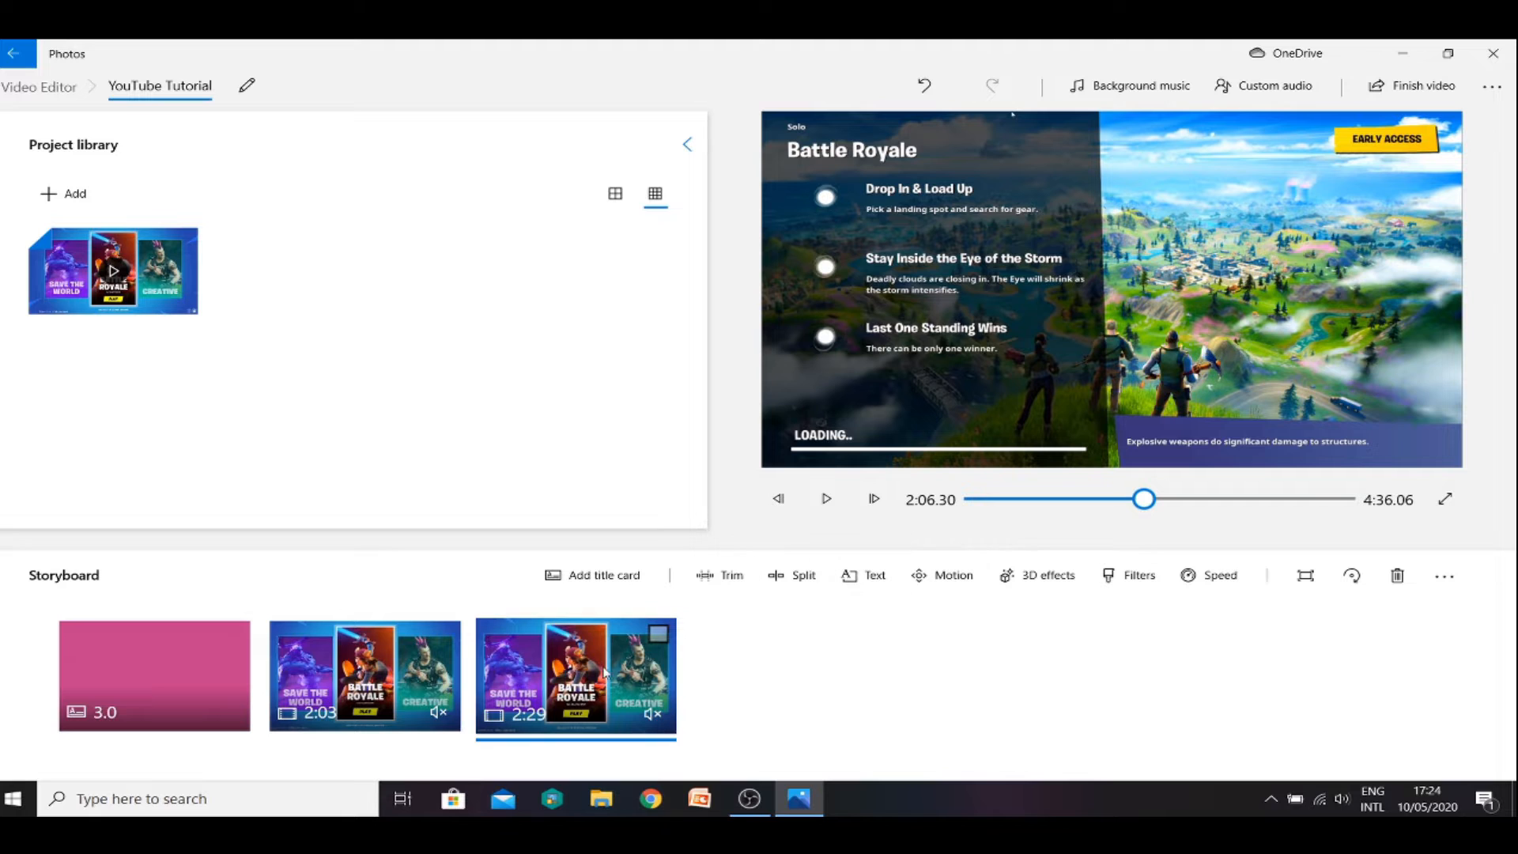
pyautogui.click(363, 672)
pyautogui.click(583, 699)
pyautogui.click(414, 686)
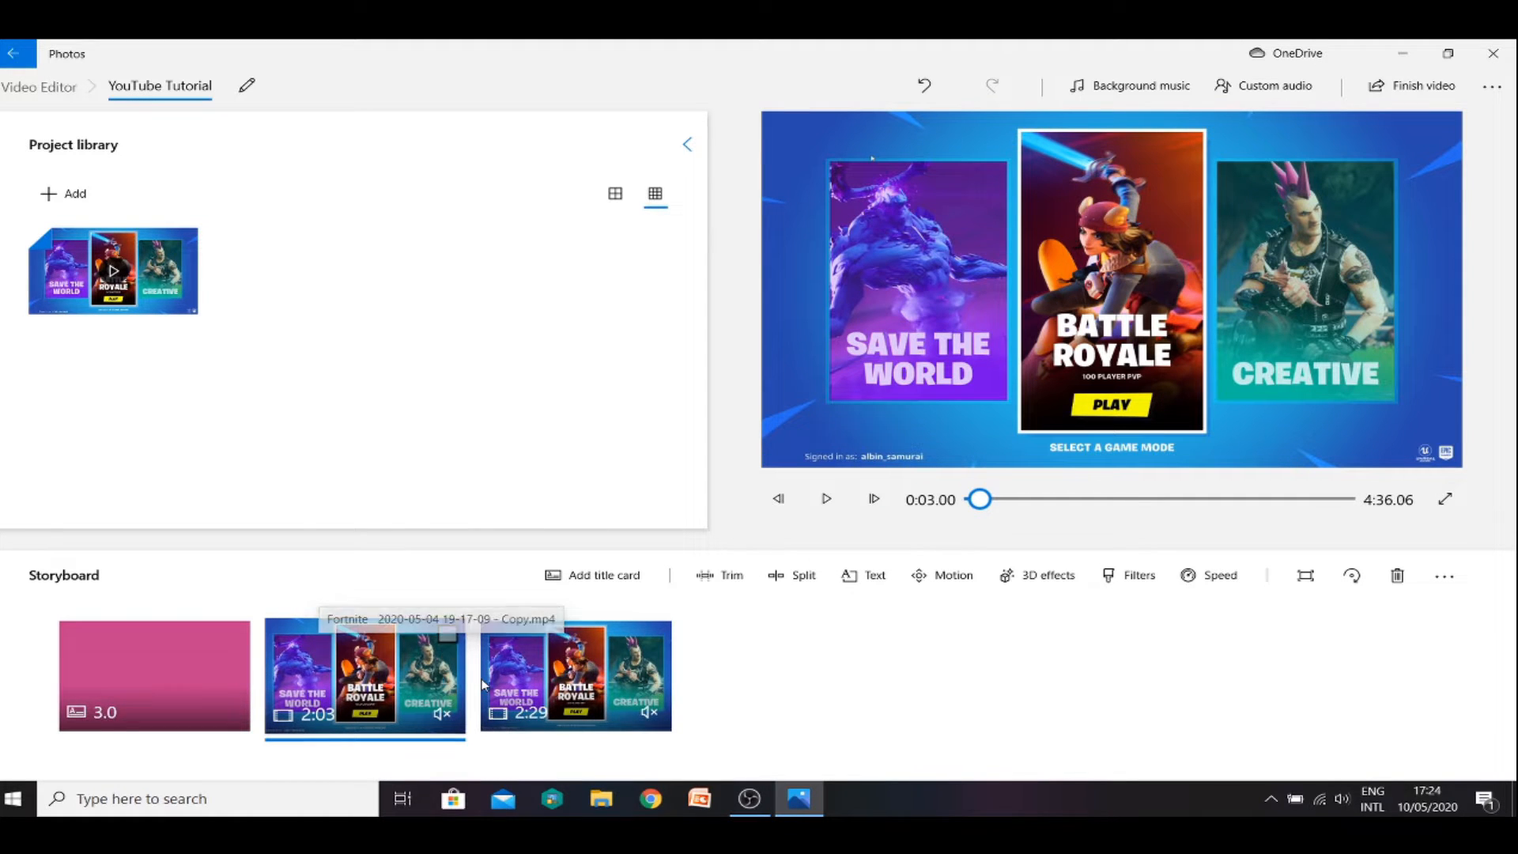
pyautogui.click(559, 700)
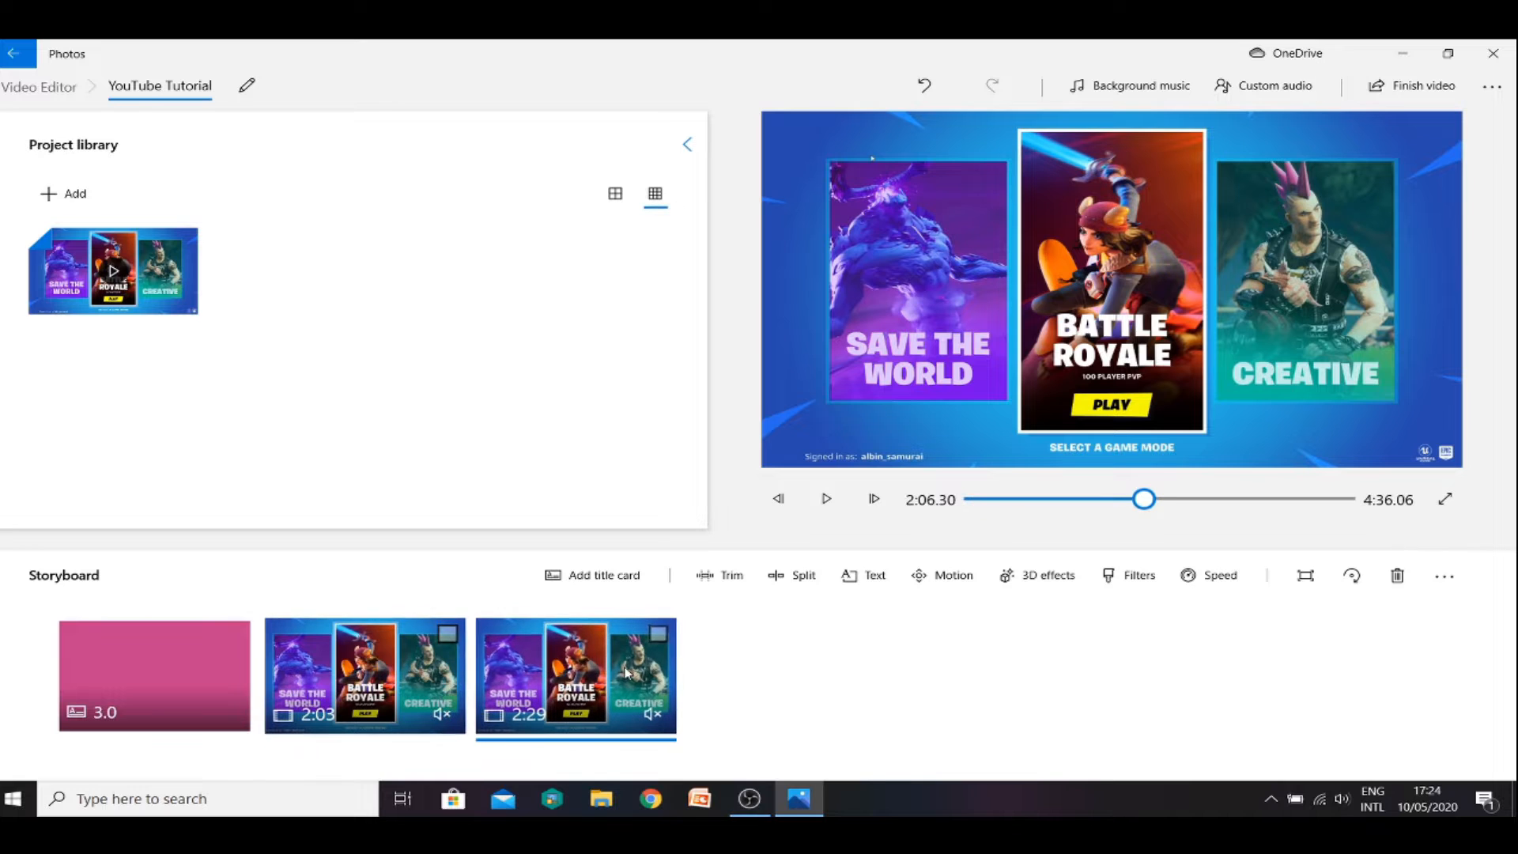
pyautogui.click(419, 689)
# - Add the text "Touchdown" to the second Fortnite clip
pyautogui.click(566, 695)
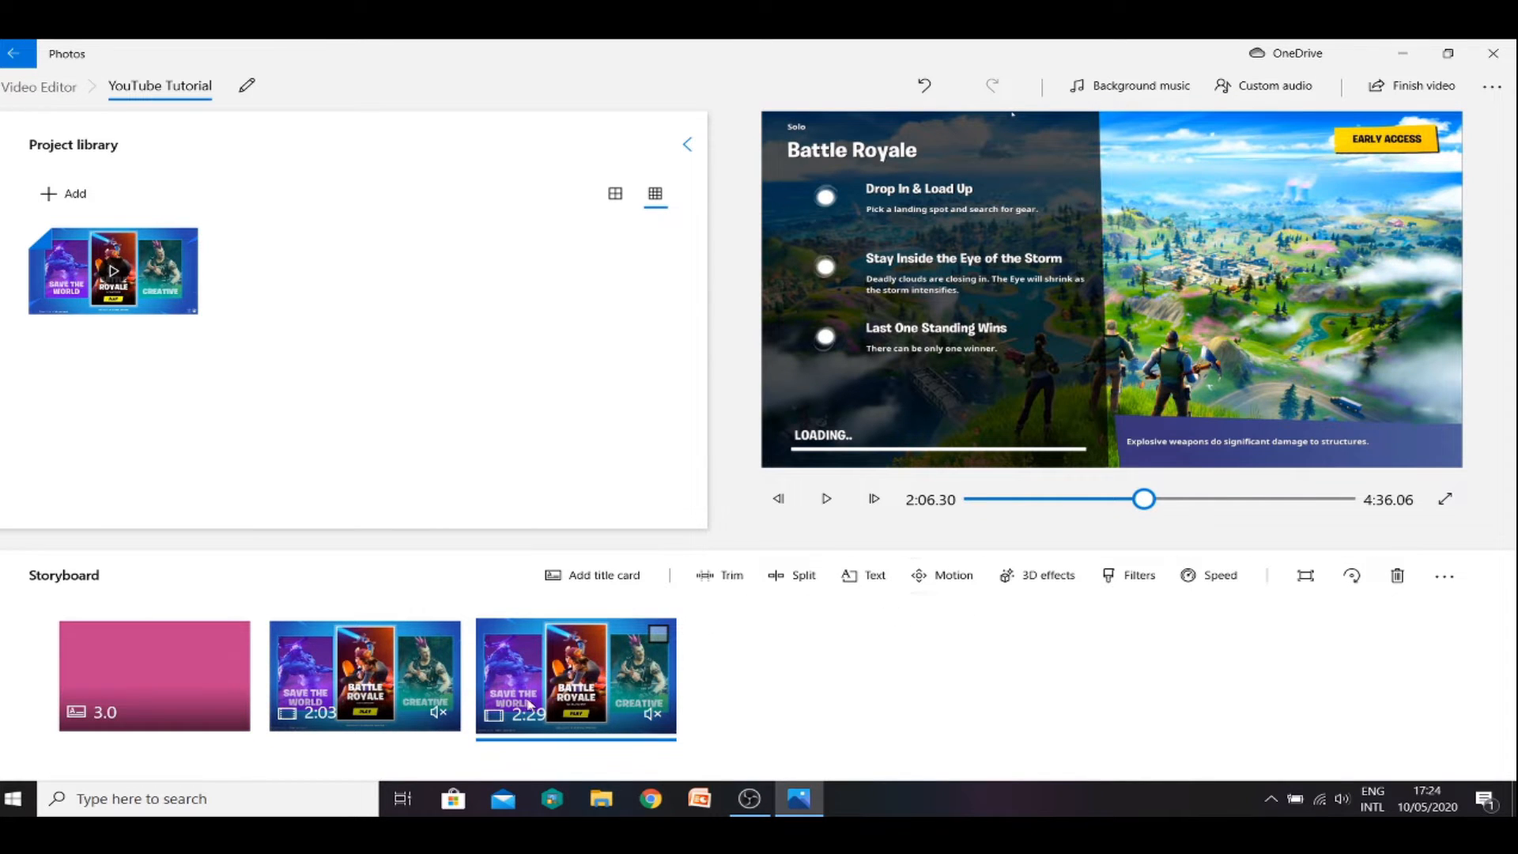
pyautogui.click(880, 586)
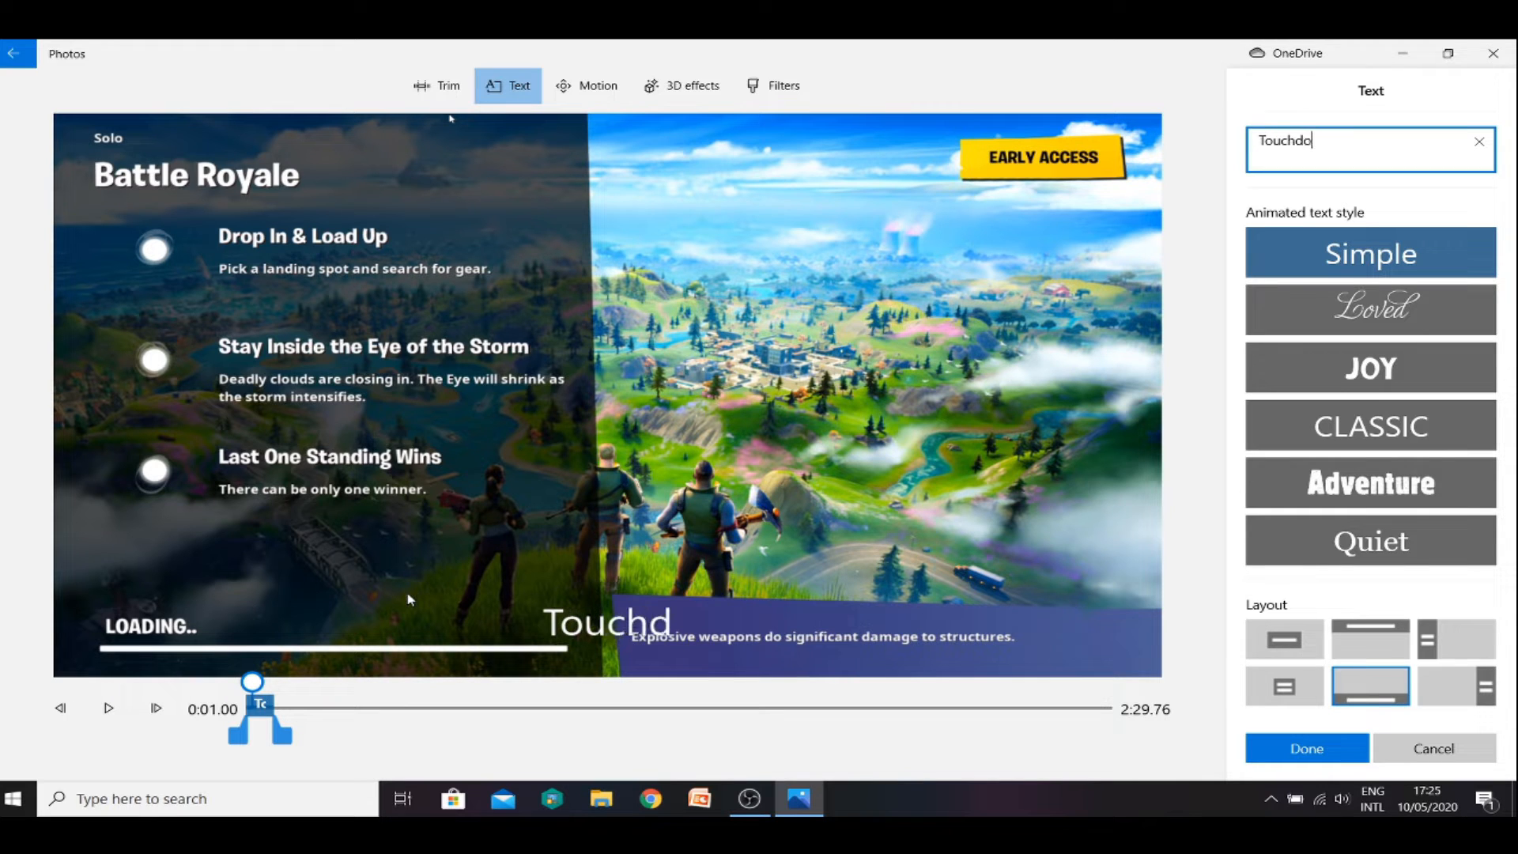
pyautogui.write('wn')
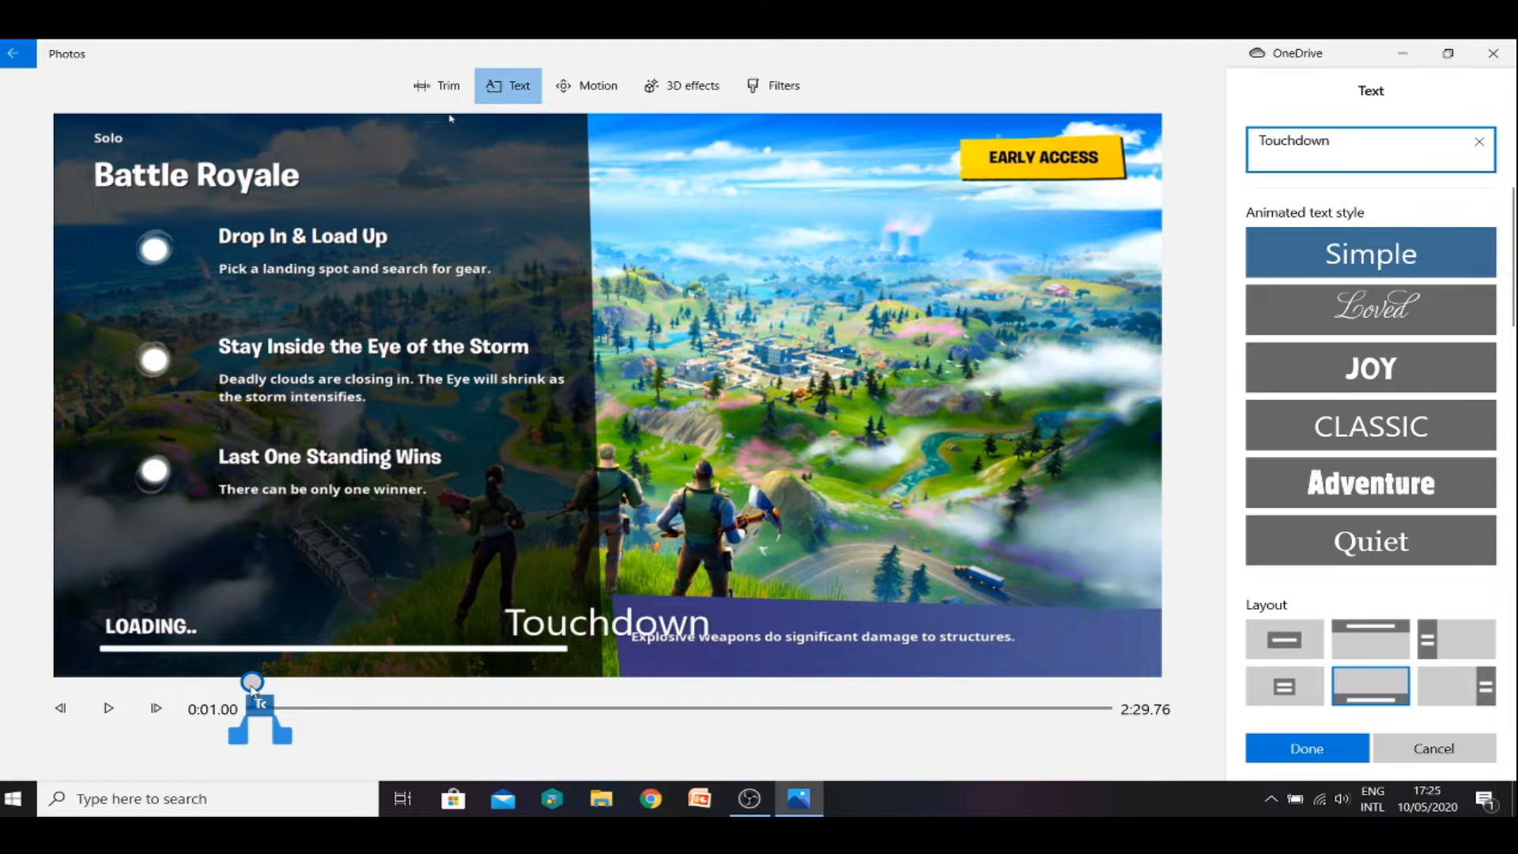
# - Slightly lengthen the Touchdown text's duration, shift it a little along the clip, and play that section to check it
pyautogui.moveTo(253, 692); pyautogui.dragTo(298, 740)
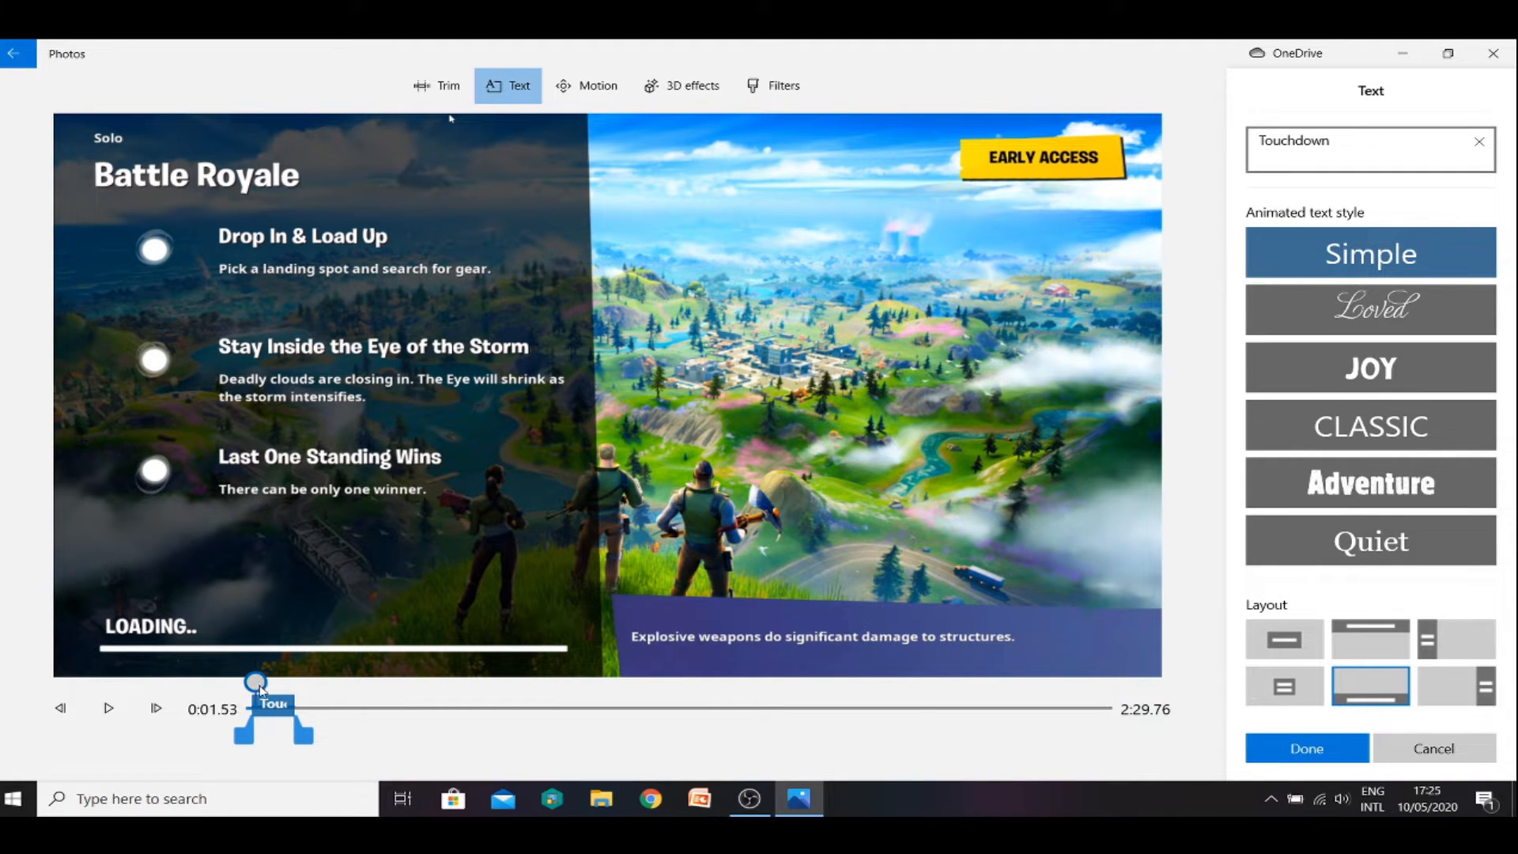
pyautogui.moveTo(261, 690); pyautogui.dragTo(289, 714)
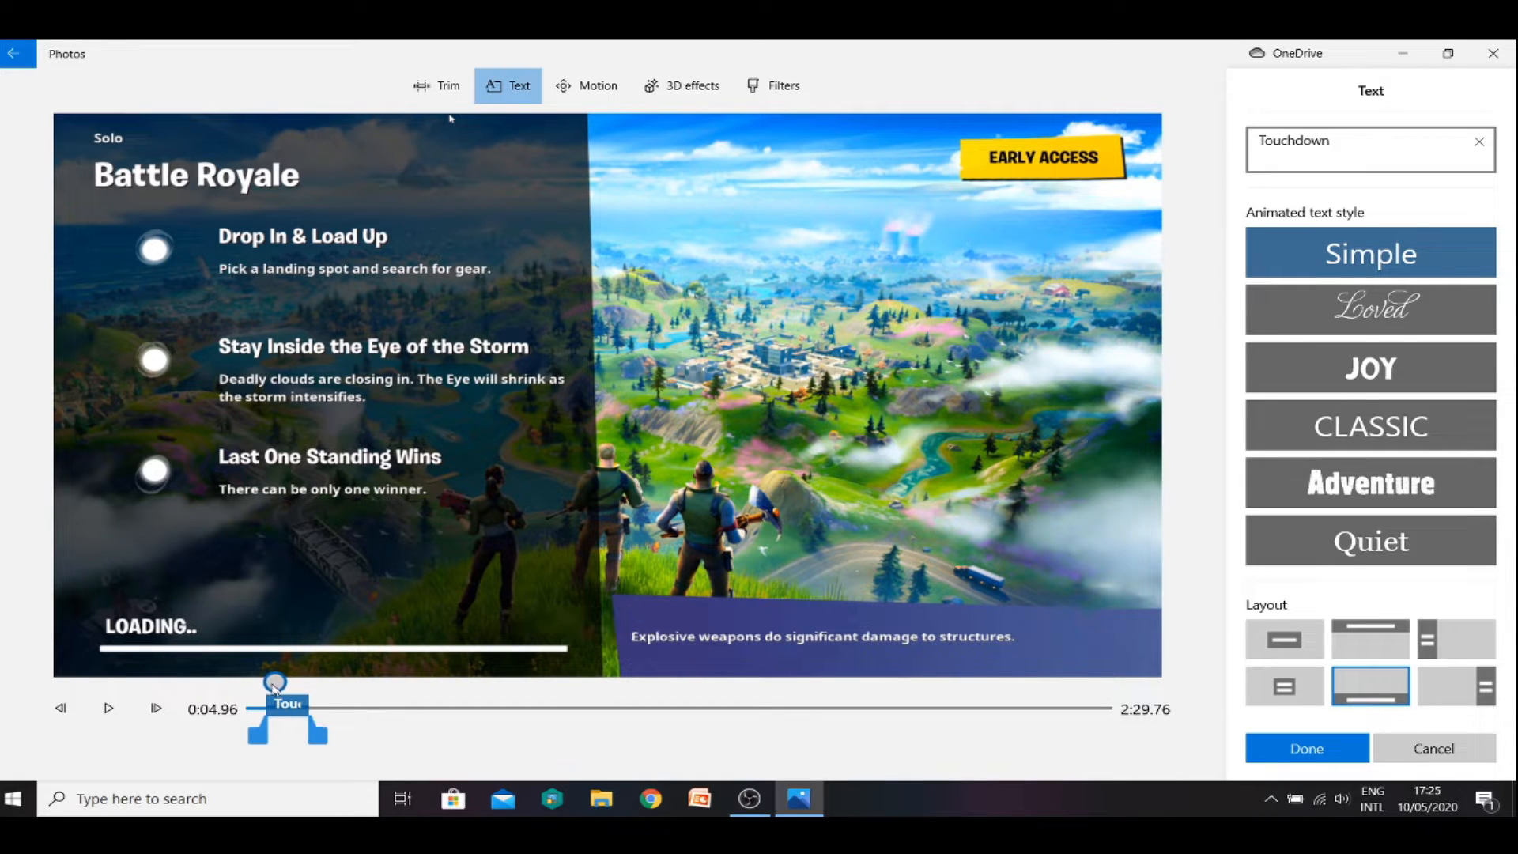
pyautogui.click(109, 709)
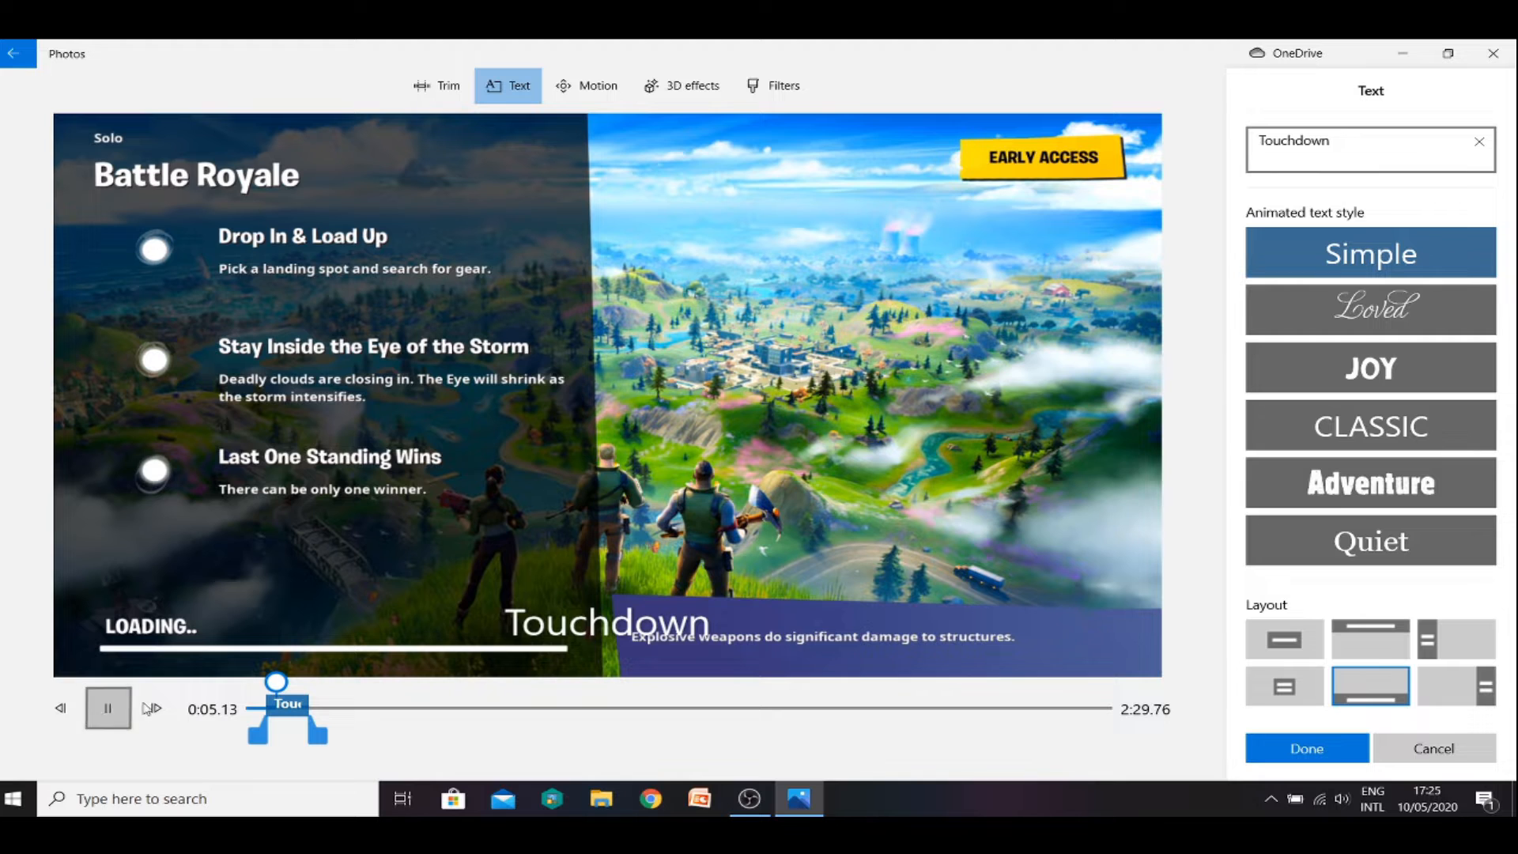
pyautogui.moveTo(278, 681); pyautogui.dragTo(268, 688)
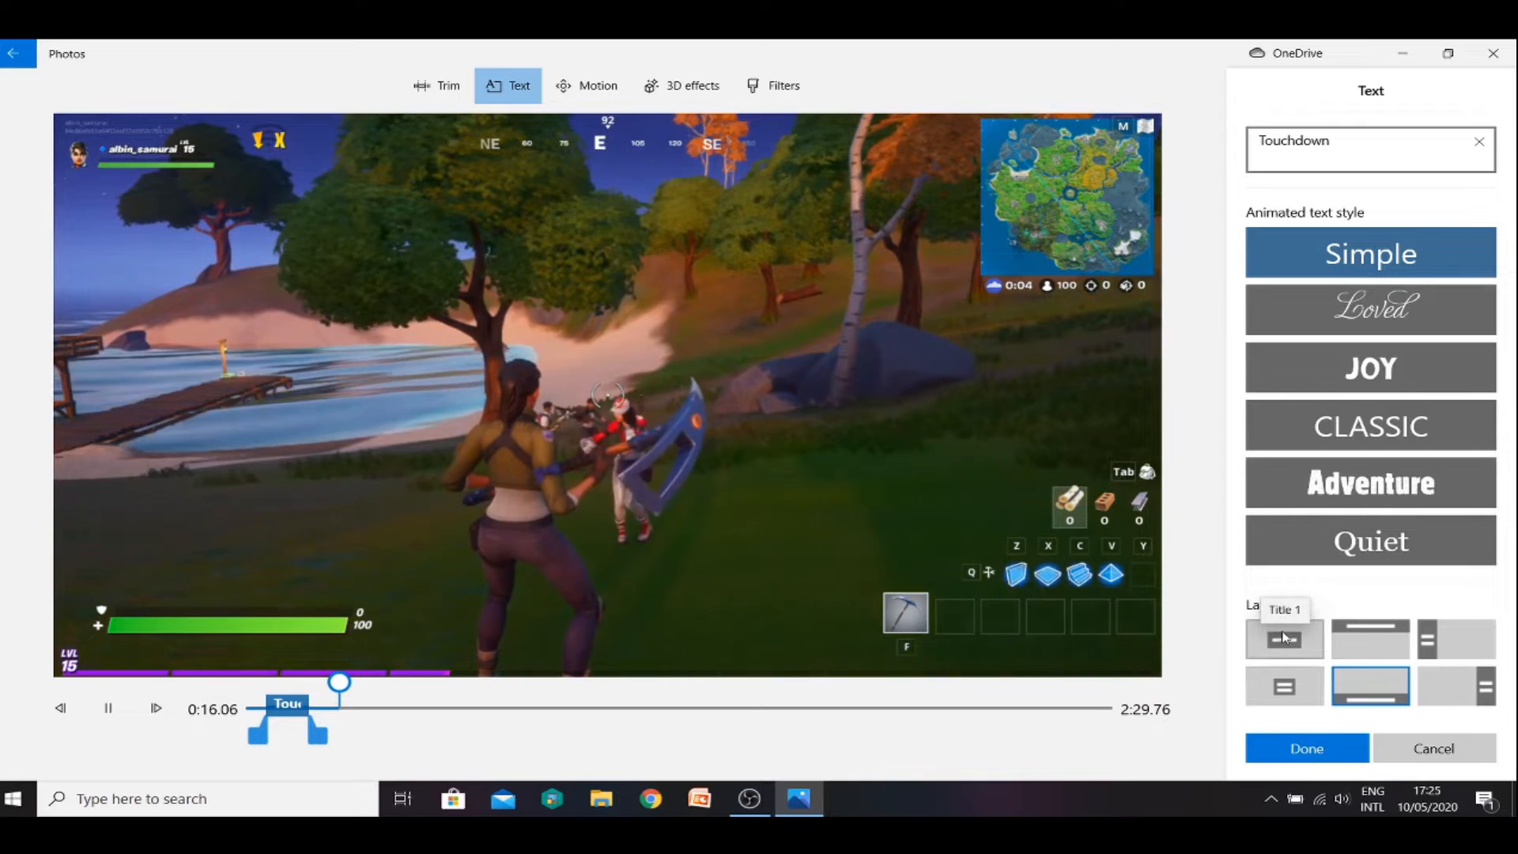
# - Give the Touchdown text the centred Title 1 layout and move it to around 0:36 in the clip
pyautogui.click(1284, 638)
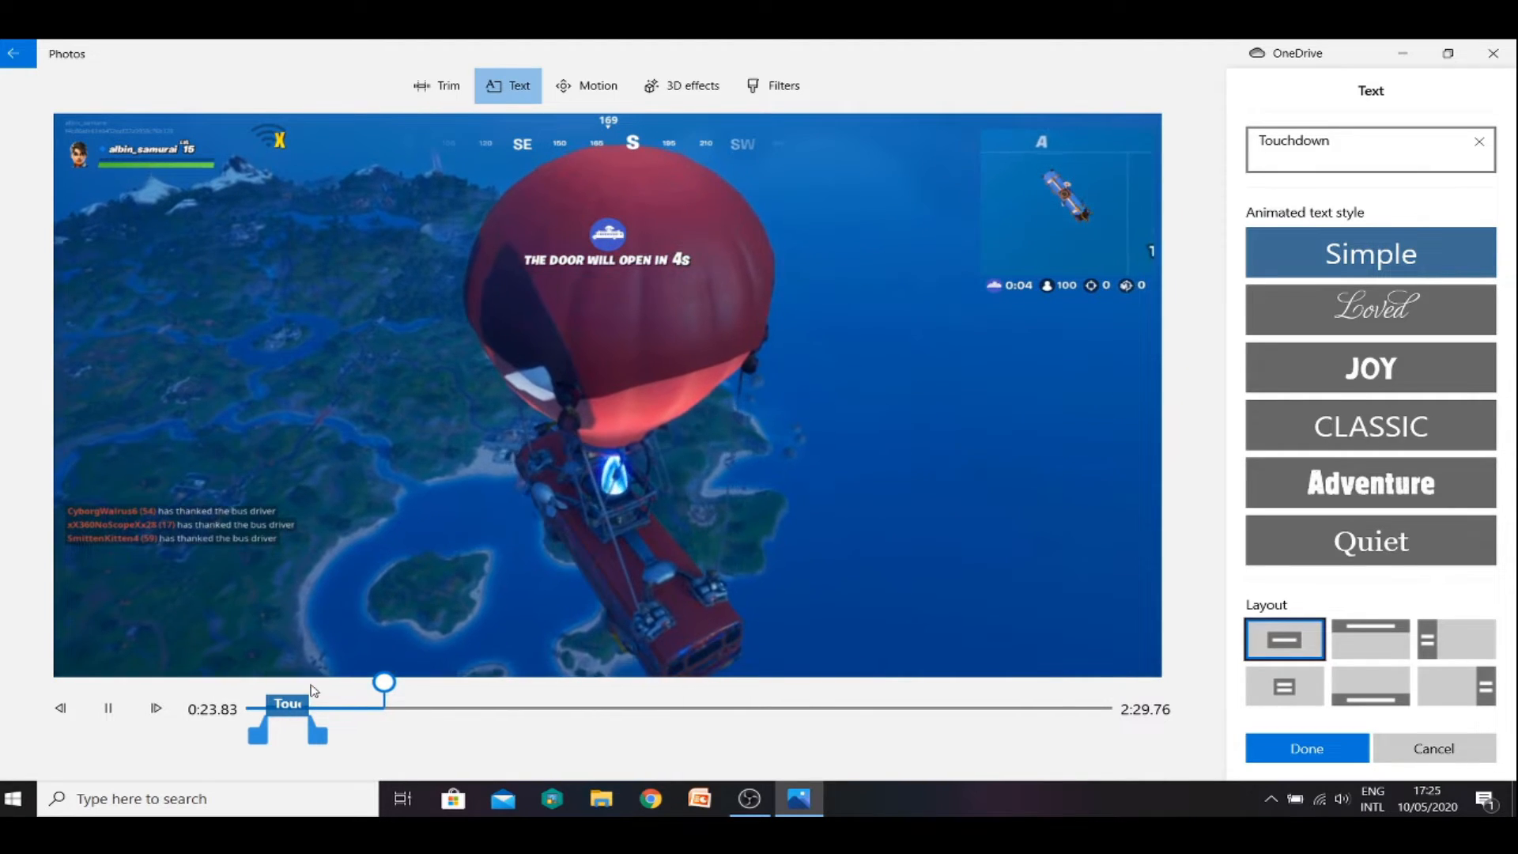
pyautogui.moveTo(302, 716); pyautogui.dragTo(435, 735)
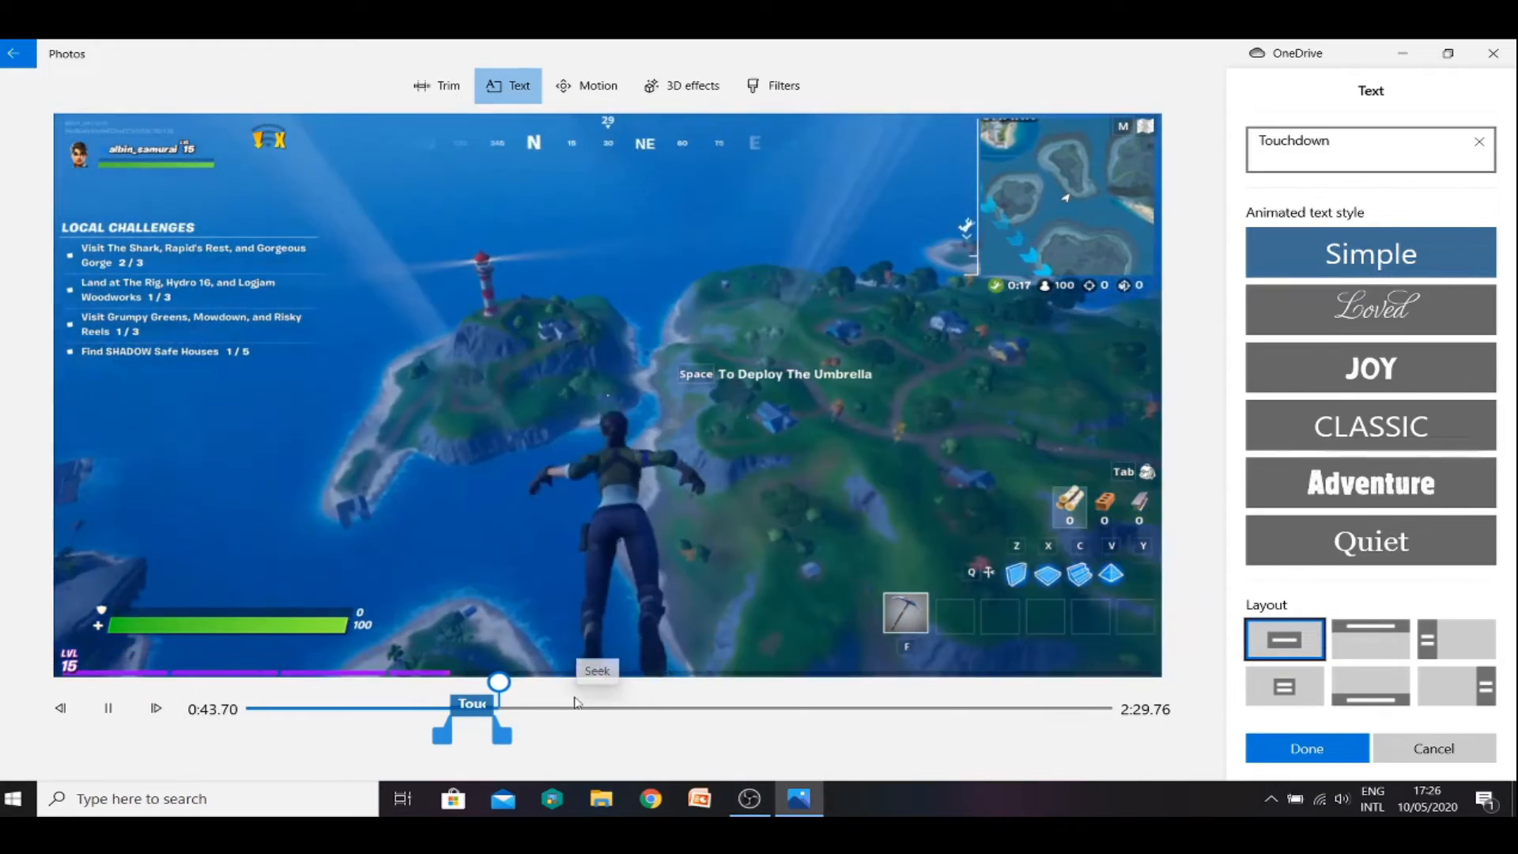
pyautogui.click(108, 707)
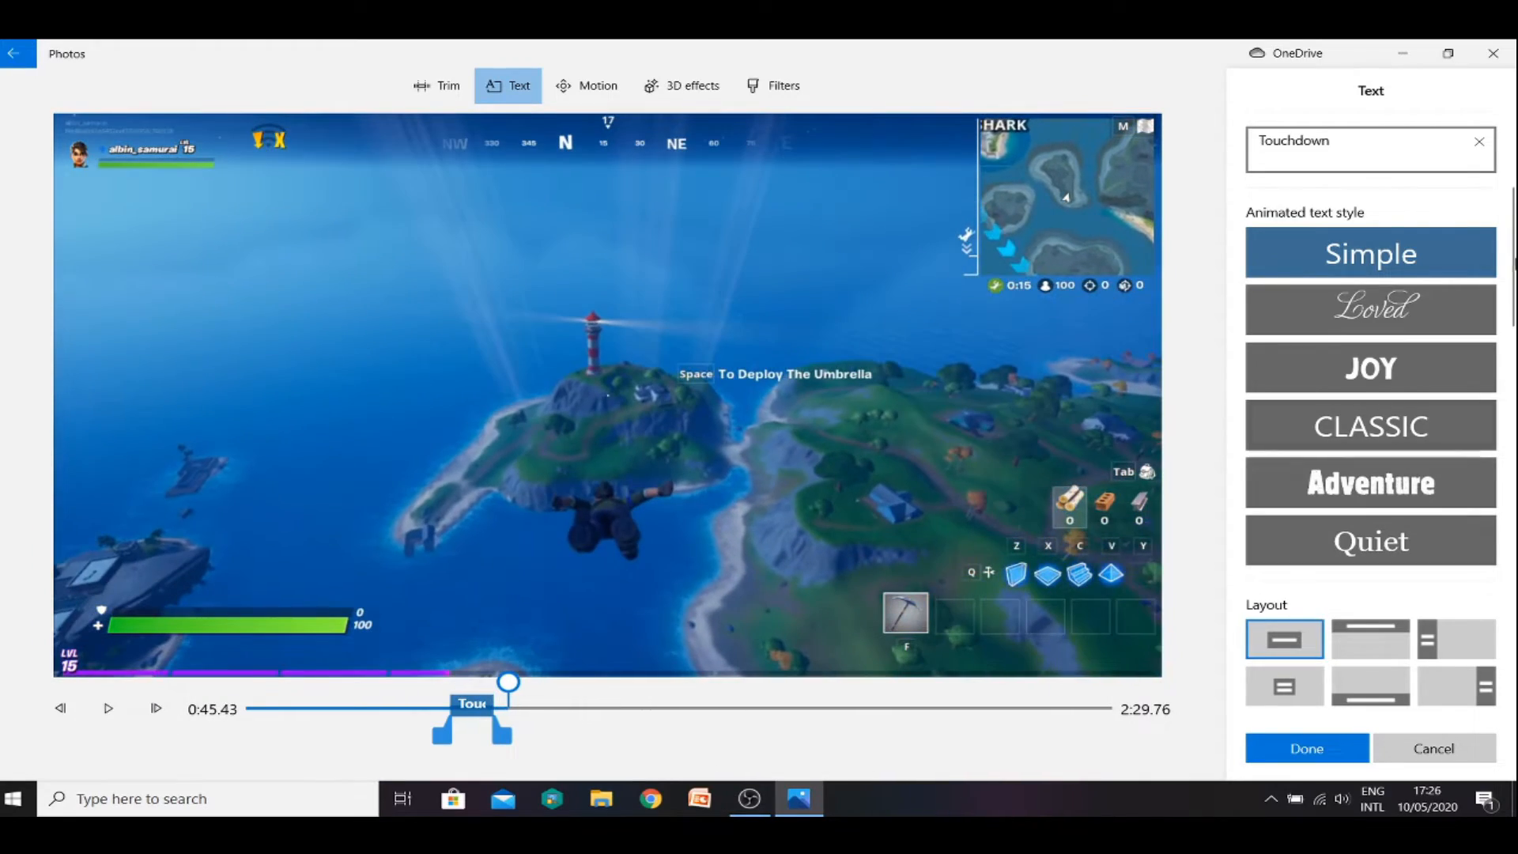
# - Try the Joy and Adventure text styles, settle on Classic, preview the animation and apply the text
pyautogui.click(1344, 366)
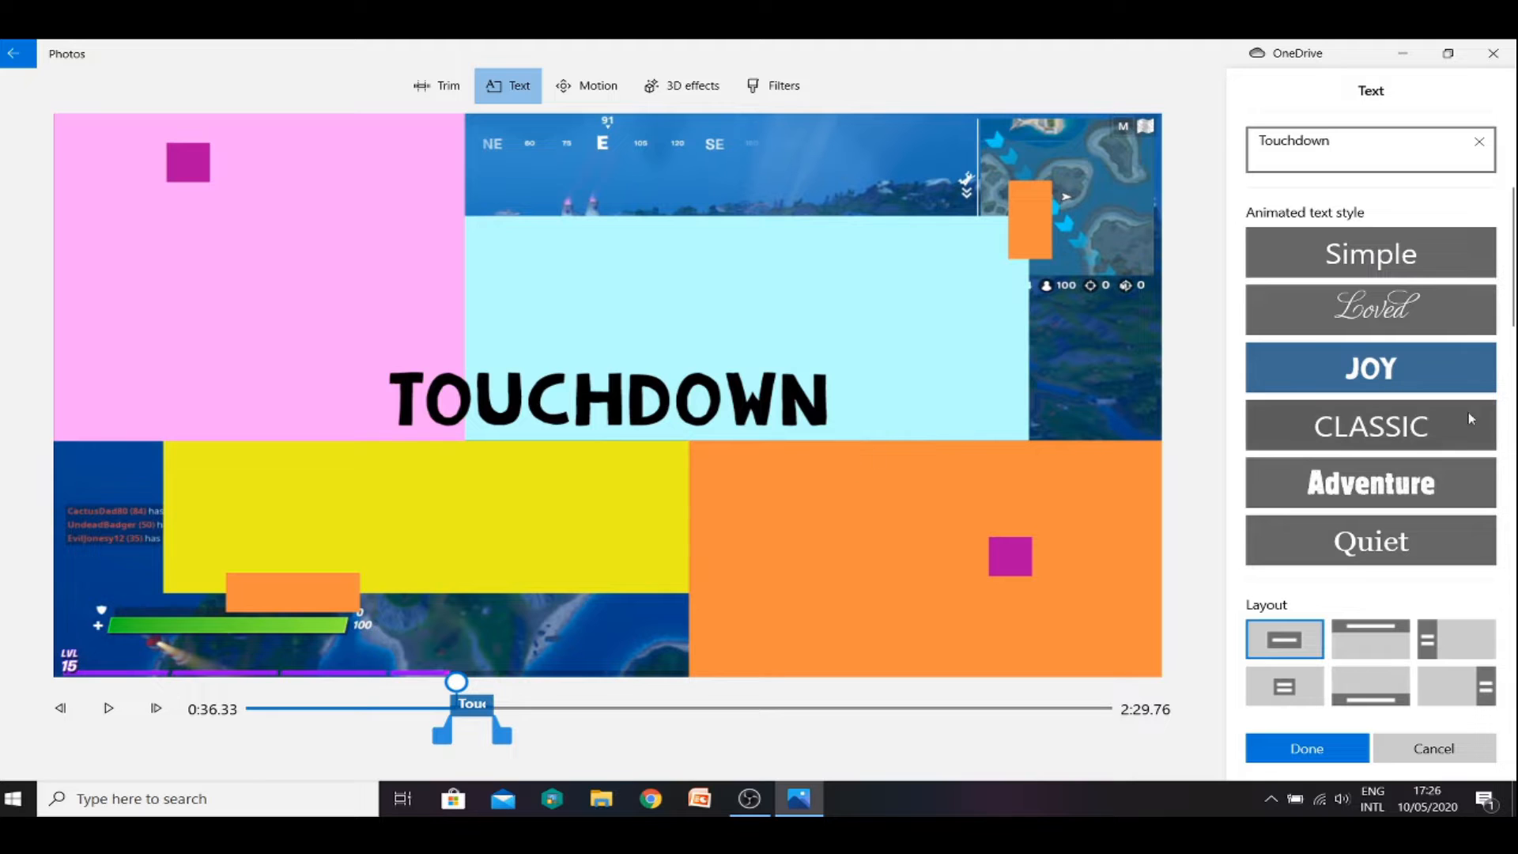
pyautogui.click(1459, 443)
pyautogui.click(1434, 486)
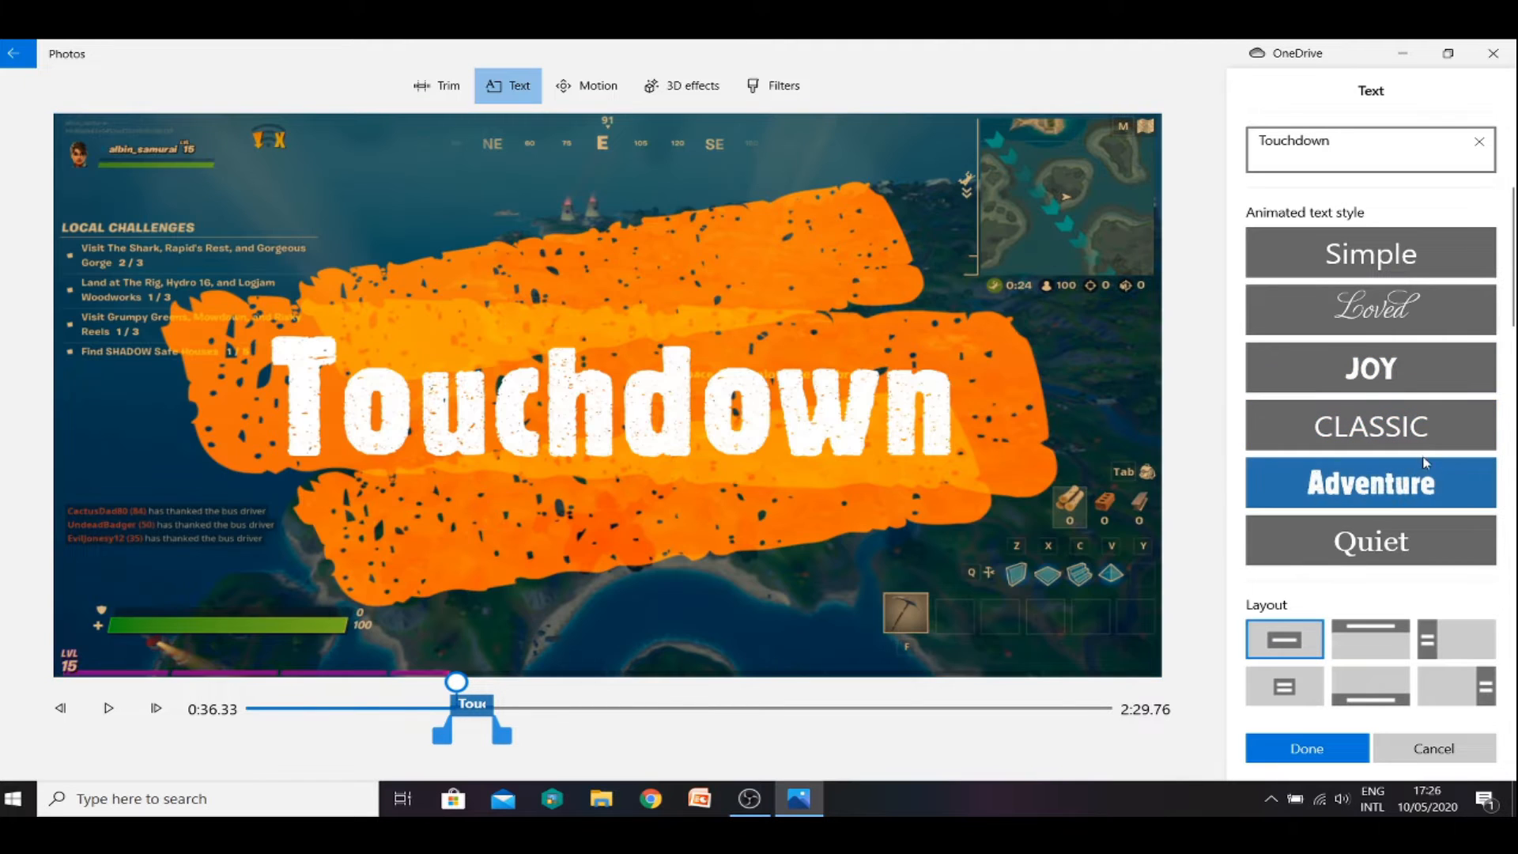
pyautogui.click(1428, 446)
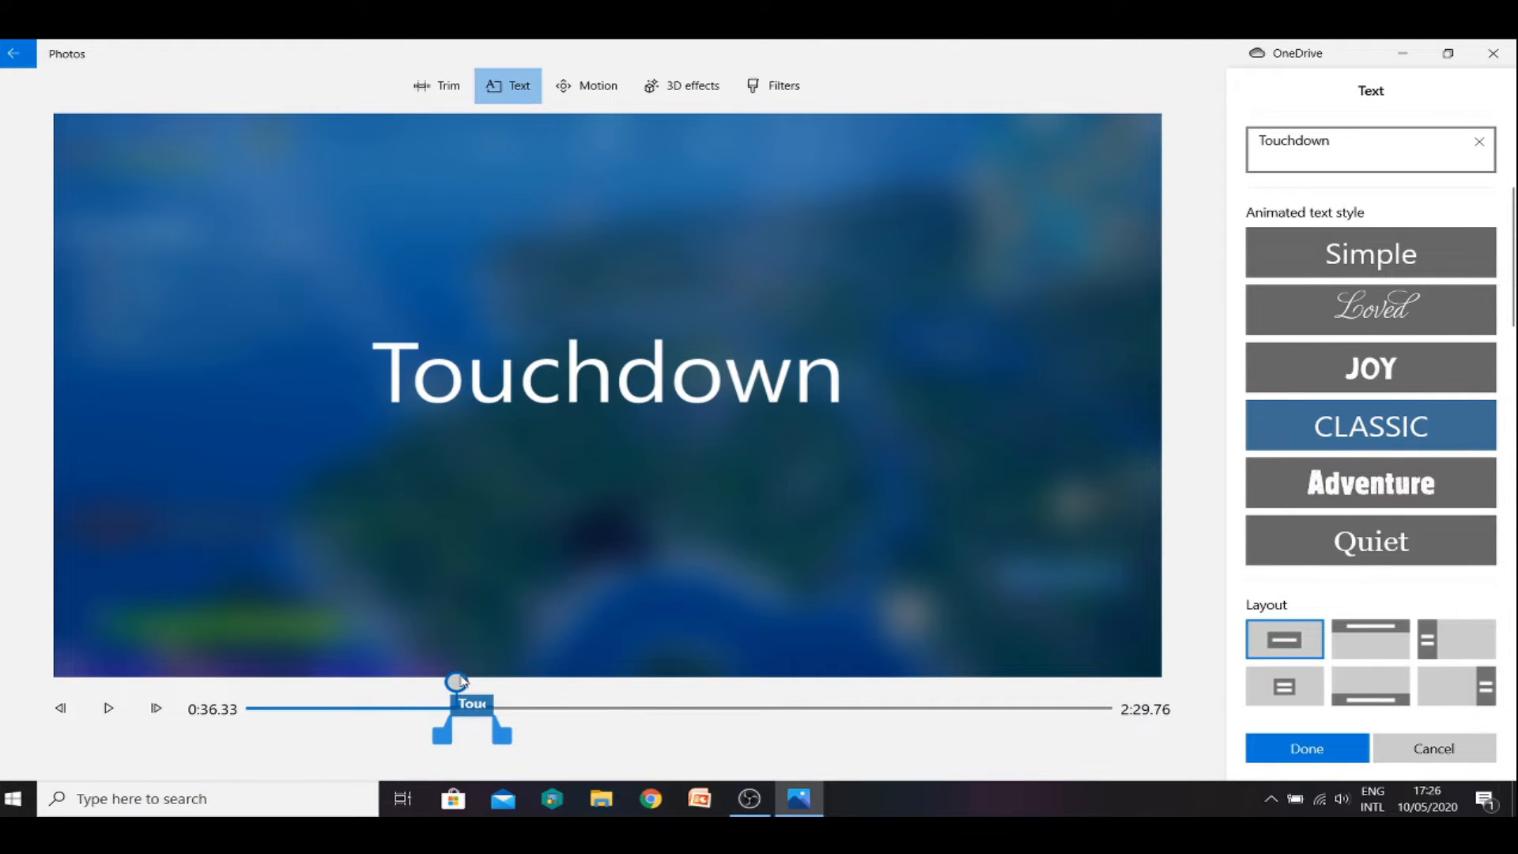
pyautogui.moveTo(460, 682)
pyautogui.mouseDown()
pyautogui.moveTo(434, 681)
pyautogui.moveTo(448, 688)
pyautogui.mouseUp()
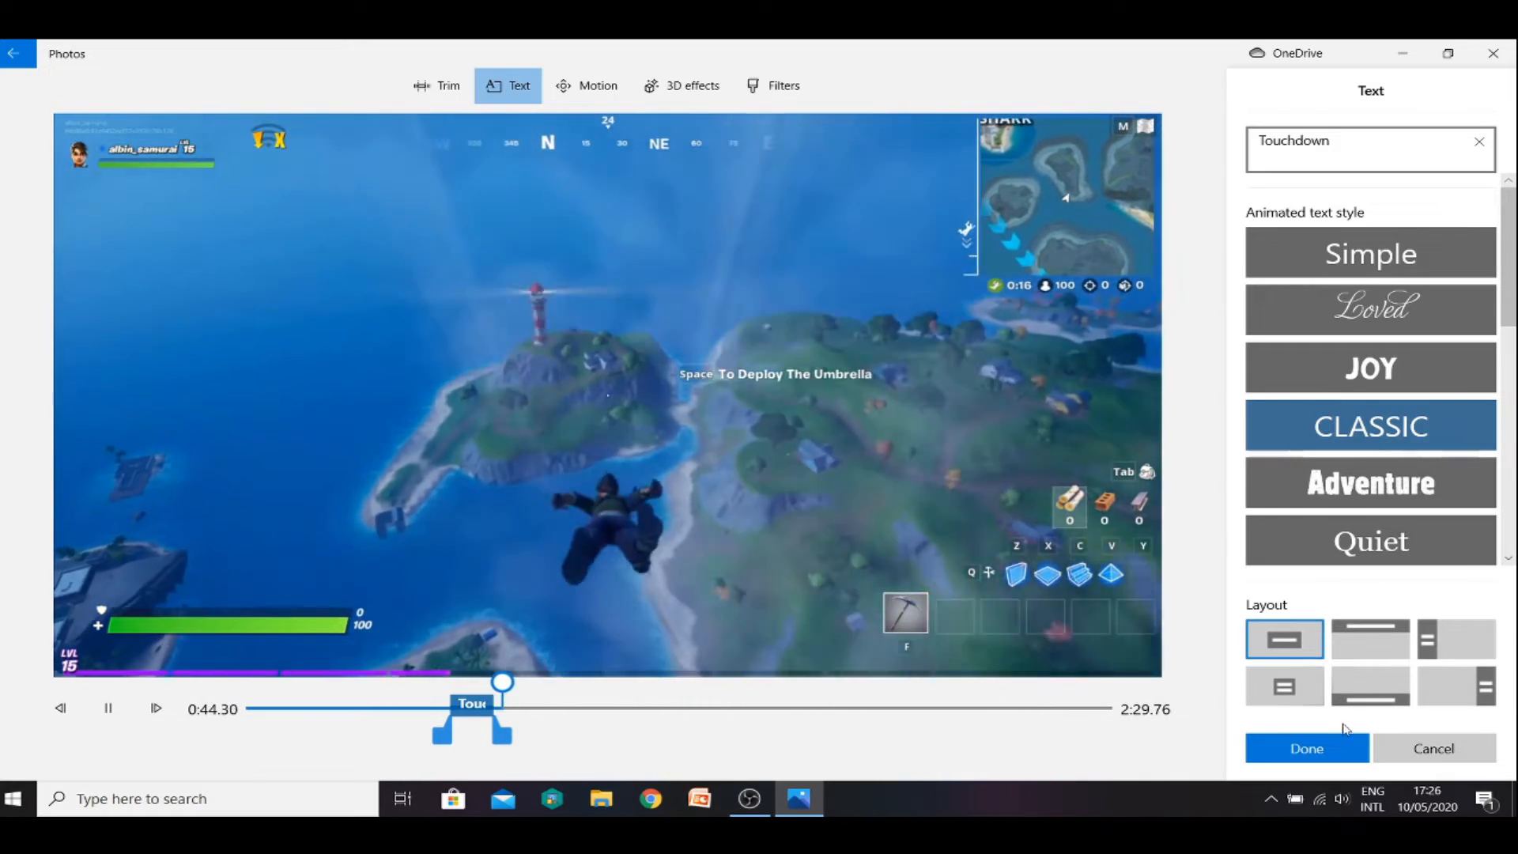
pyautogui.click(1343, 750)
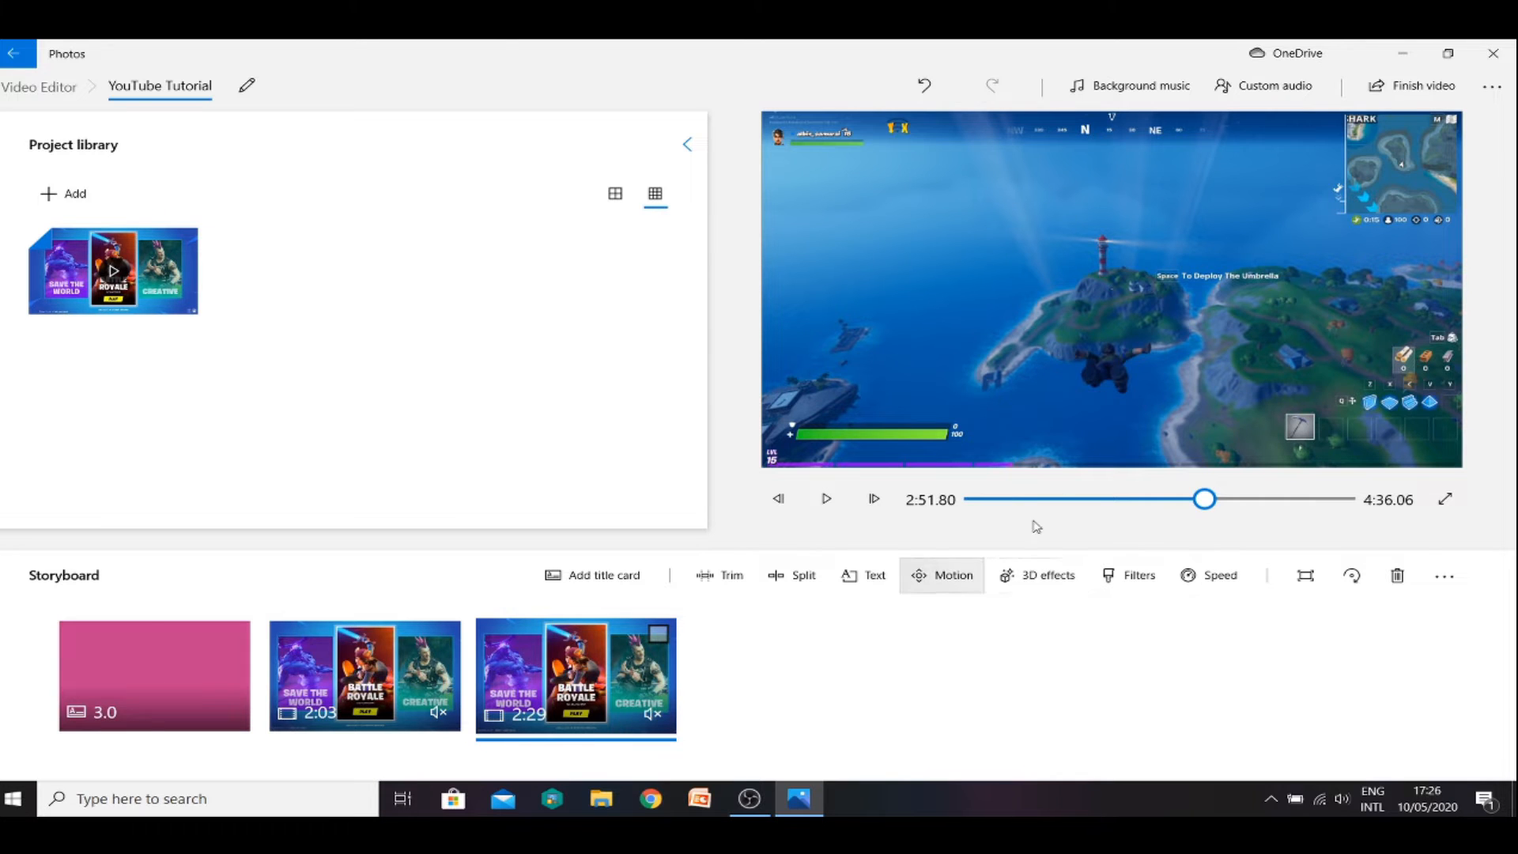
# - Apply the Zoom in right camera motion to the second Fortnite clip
pyautogui.click(942, 575)
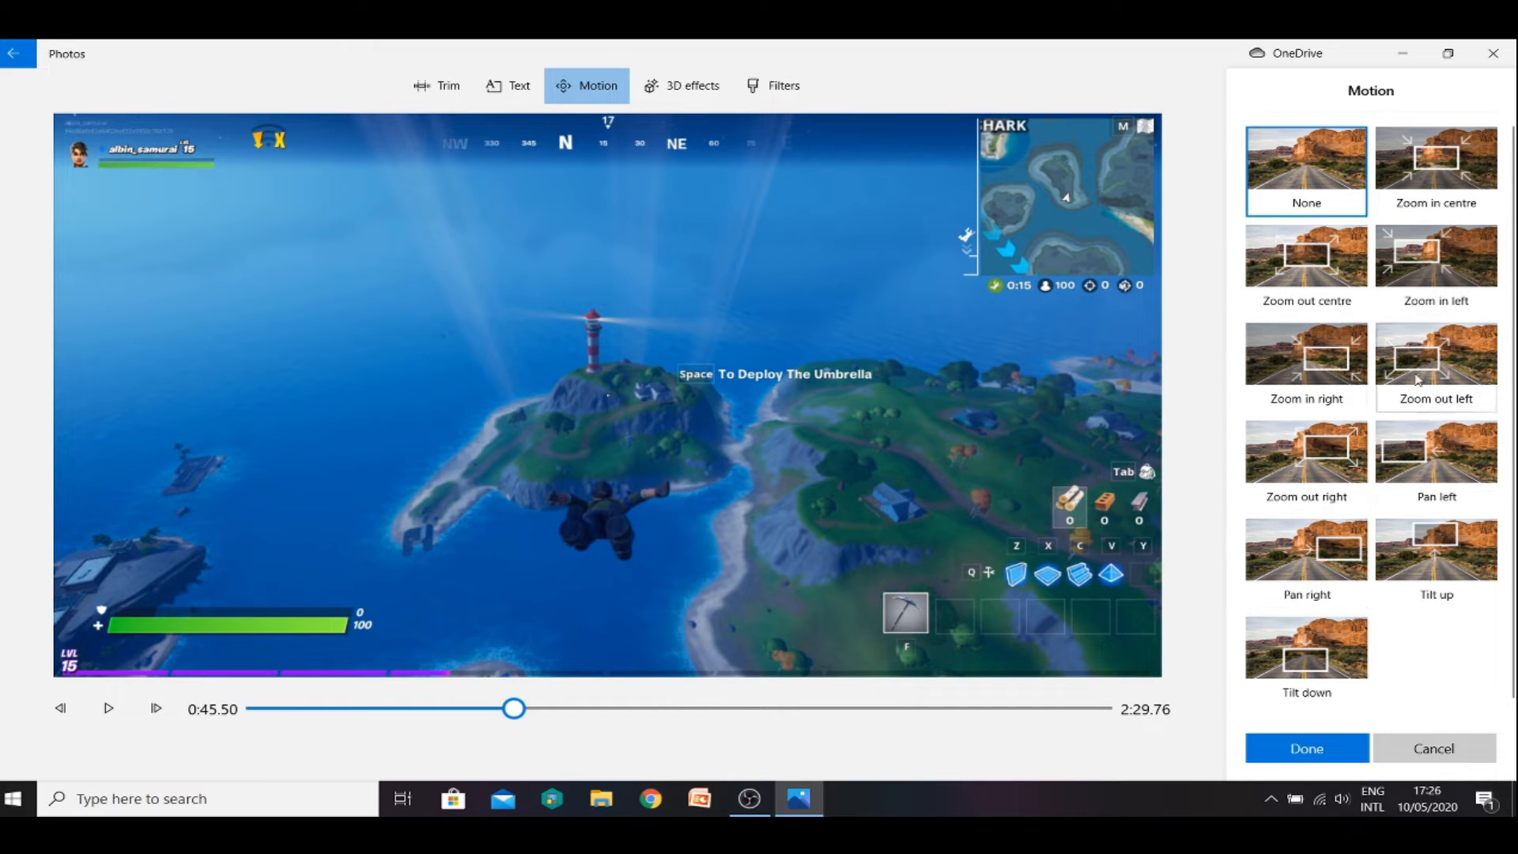
pyautogui.click(1328, 356)
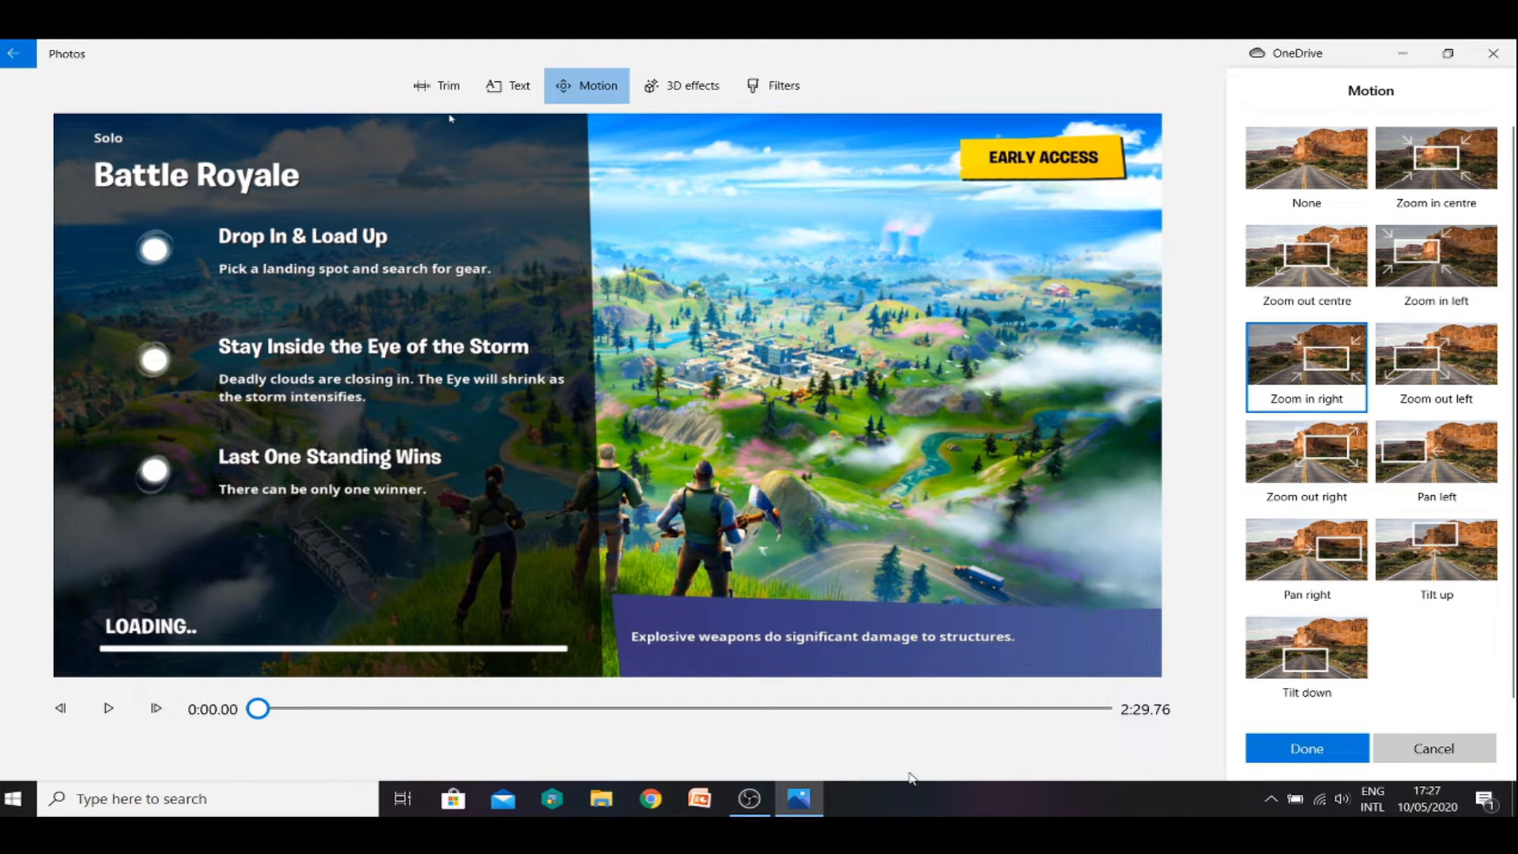
pyautogui.click(1339, 757)
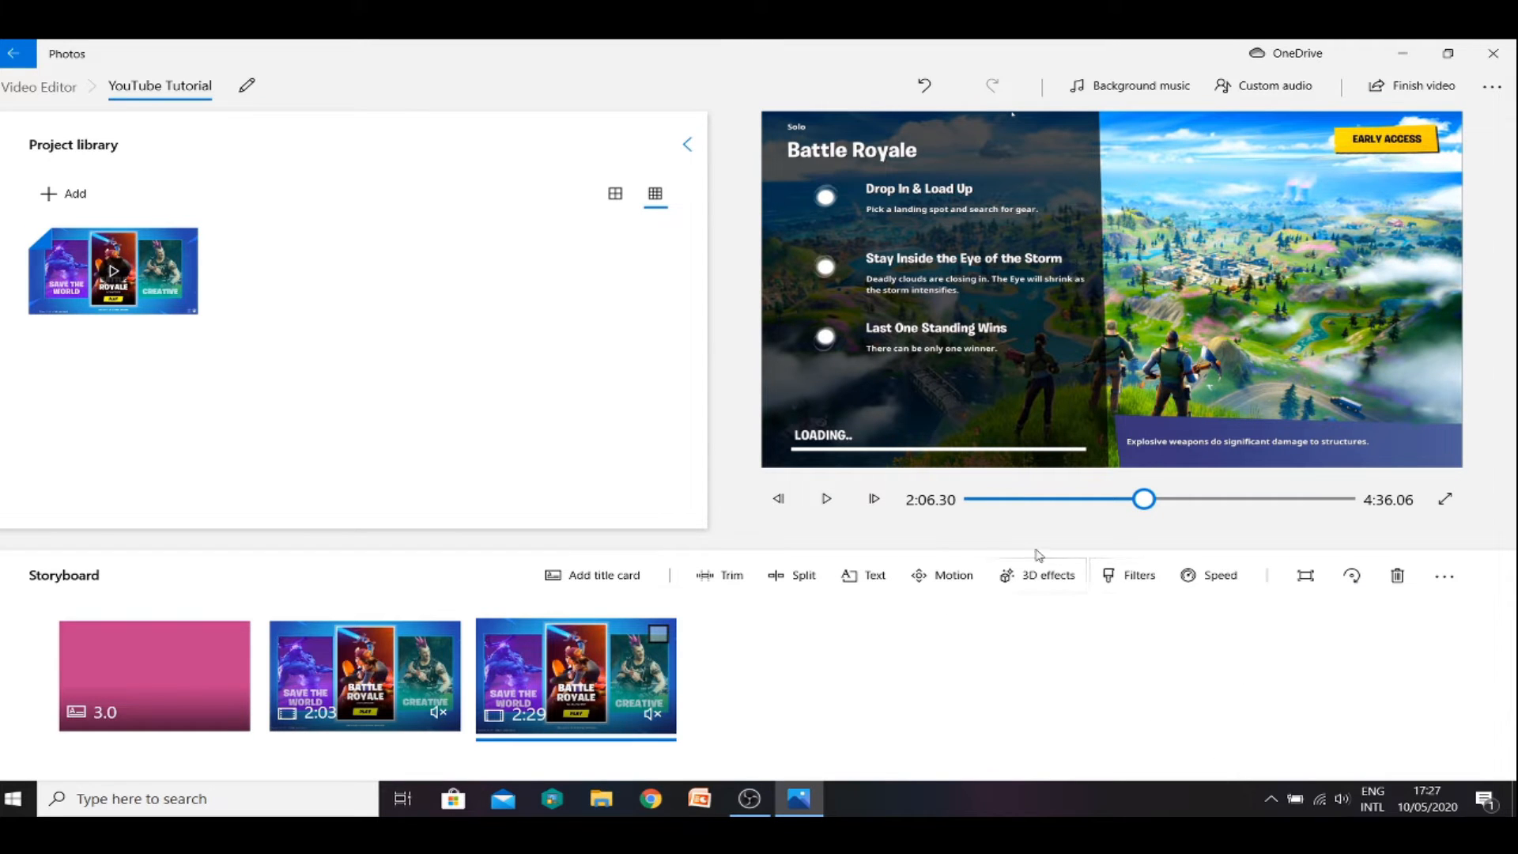
# - Browse the available 3D effects for the second Fortnite clip, from Atomic motion through to Impact on metal
pyautogui.click(1040, 574)
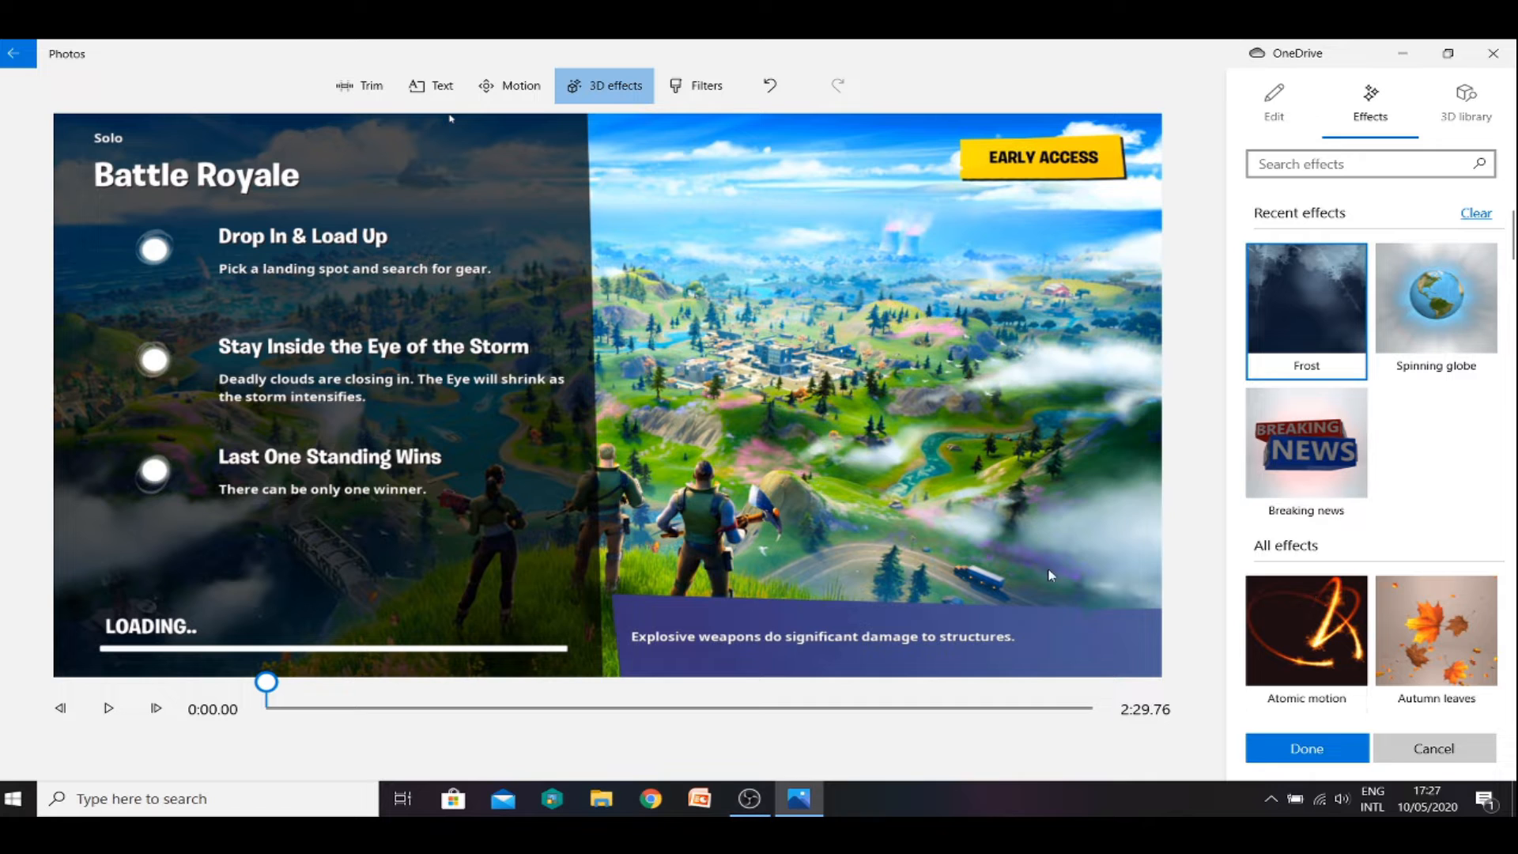
pyautogui.scroll(-10, 1334, 510)
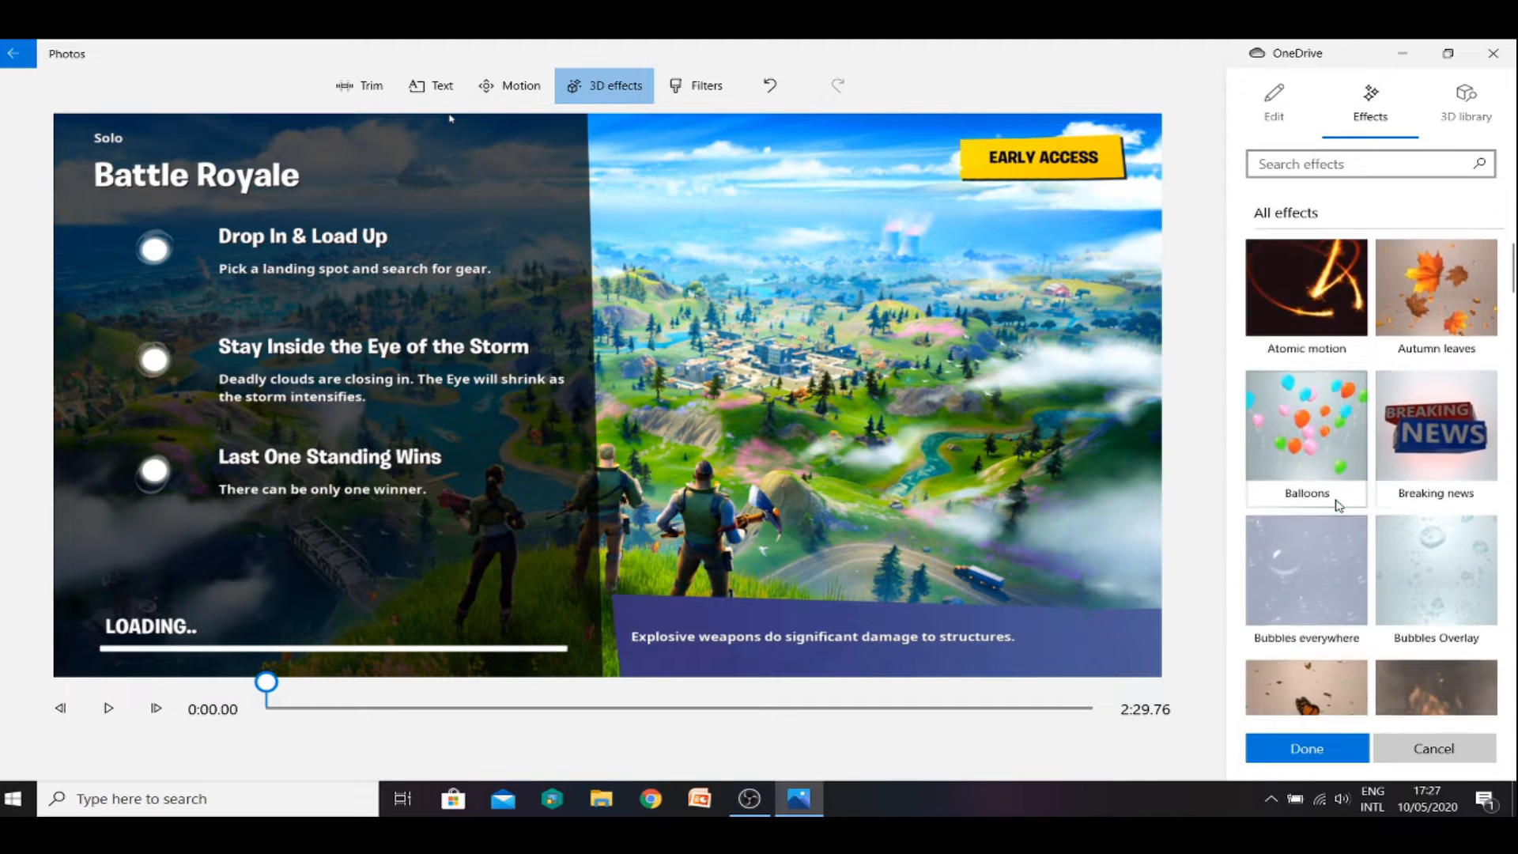
pyautogui.scroll(4, 1337, 504)
pyautogui.scroll(4, 1335, 503)
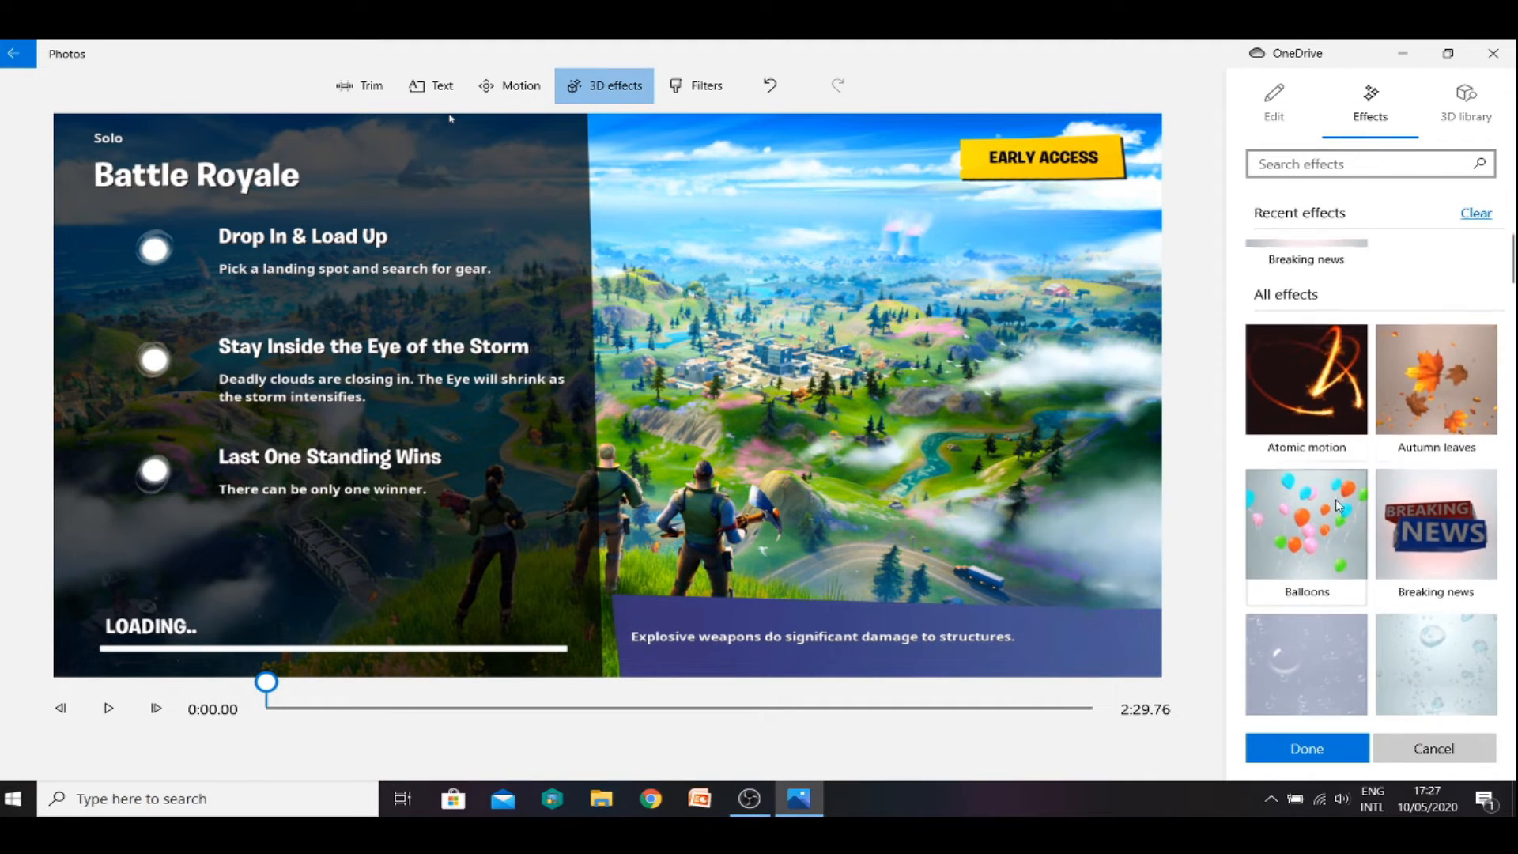
pyautogui.scroll(-6, 1335, 500)
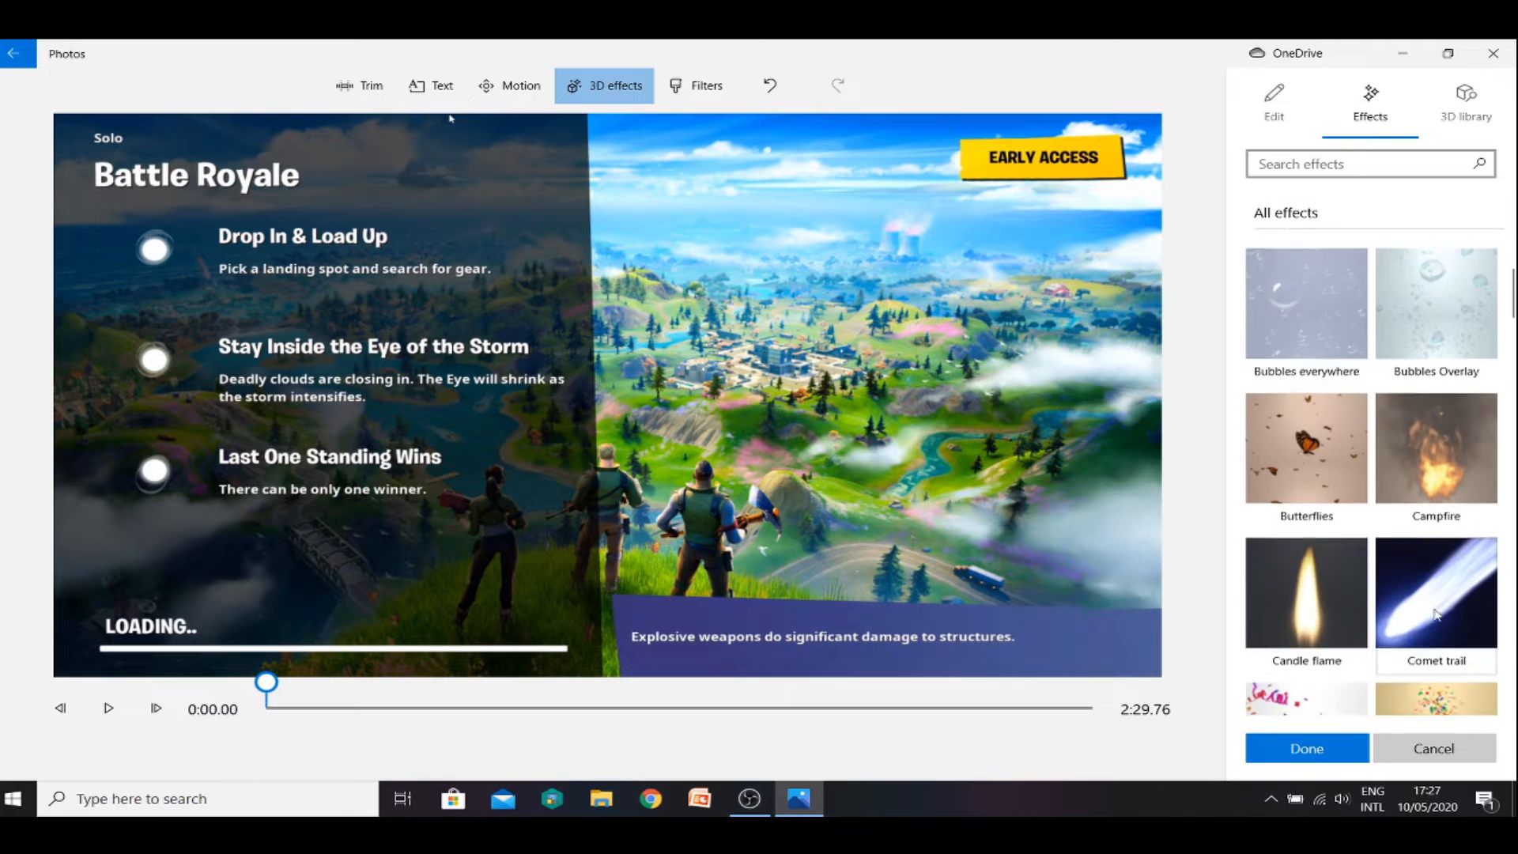
pyautogui.scroll(-5, 1435, 610)
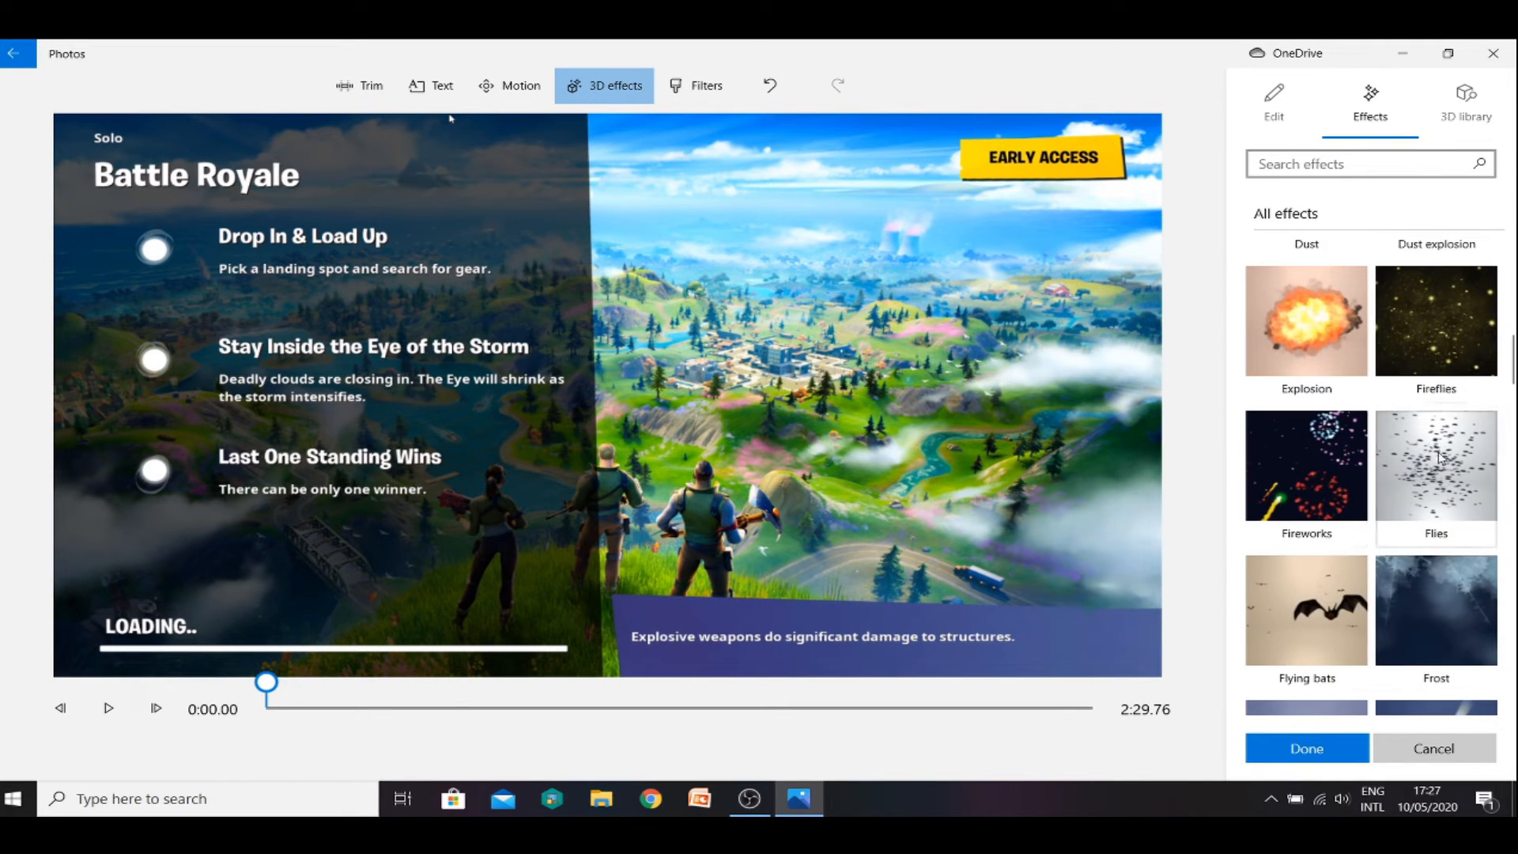
pyautogui.scroll(-2, 1350, 495)
pyautogui.scroll(2, 1350, 495)
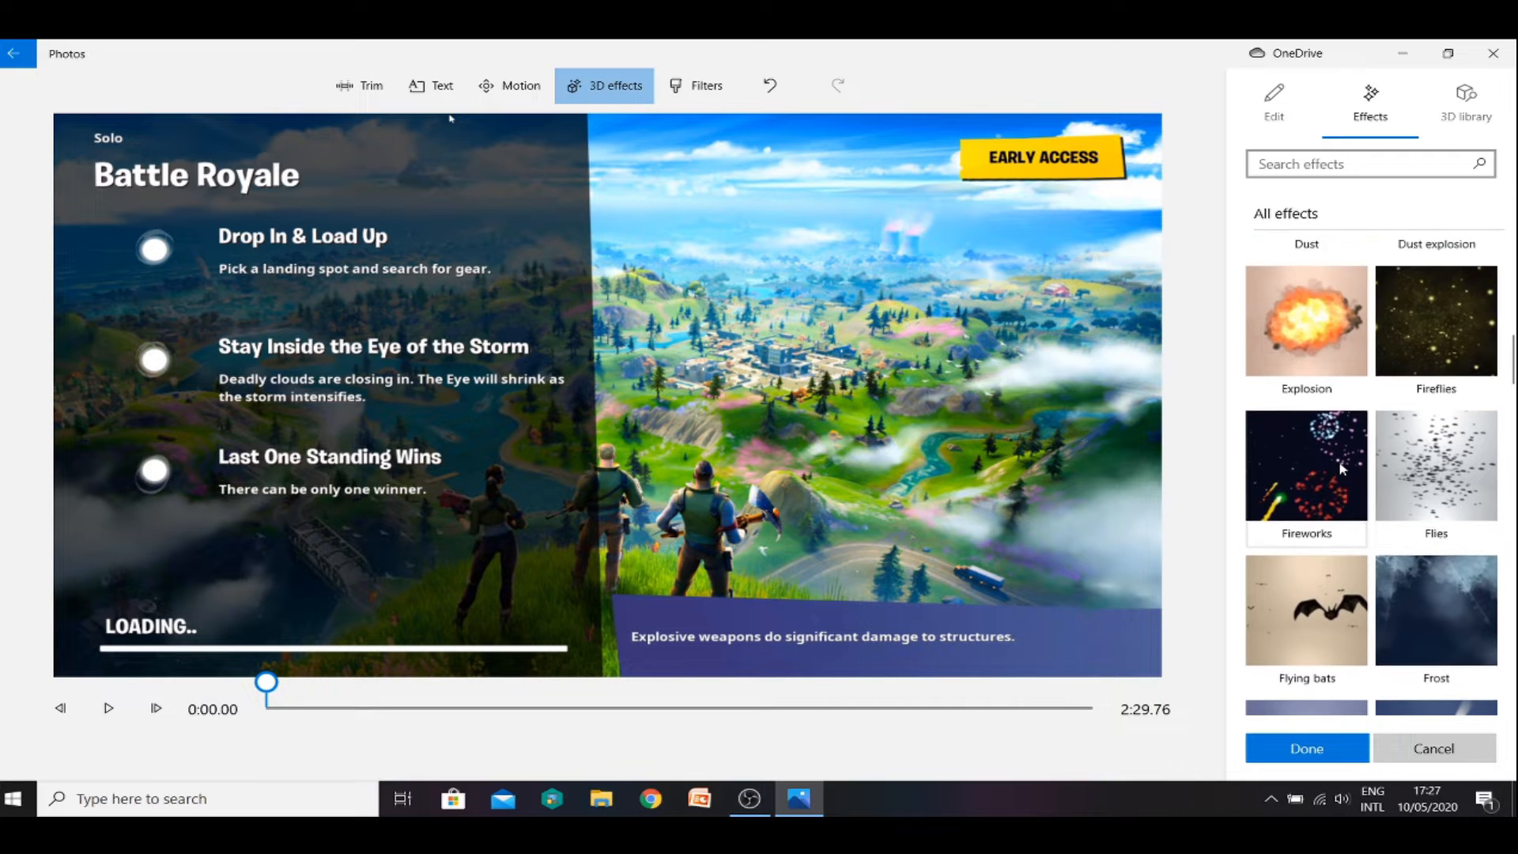
pyautogui.scroll(-3, 1342, 468)
pyautogui.scroll(-3, 1341, 468)
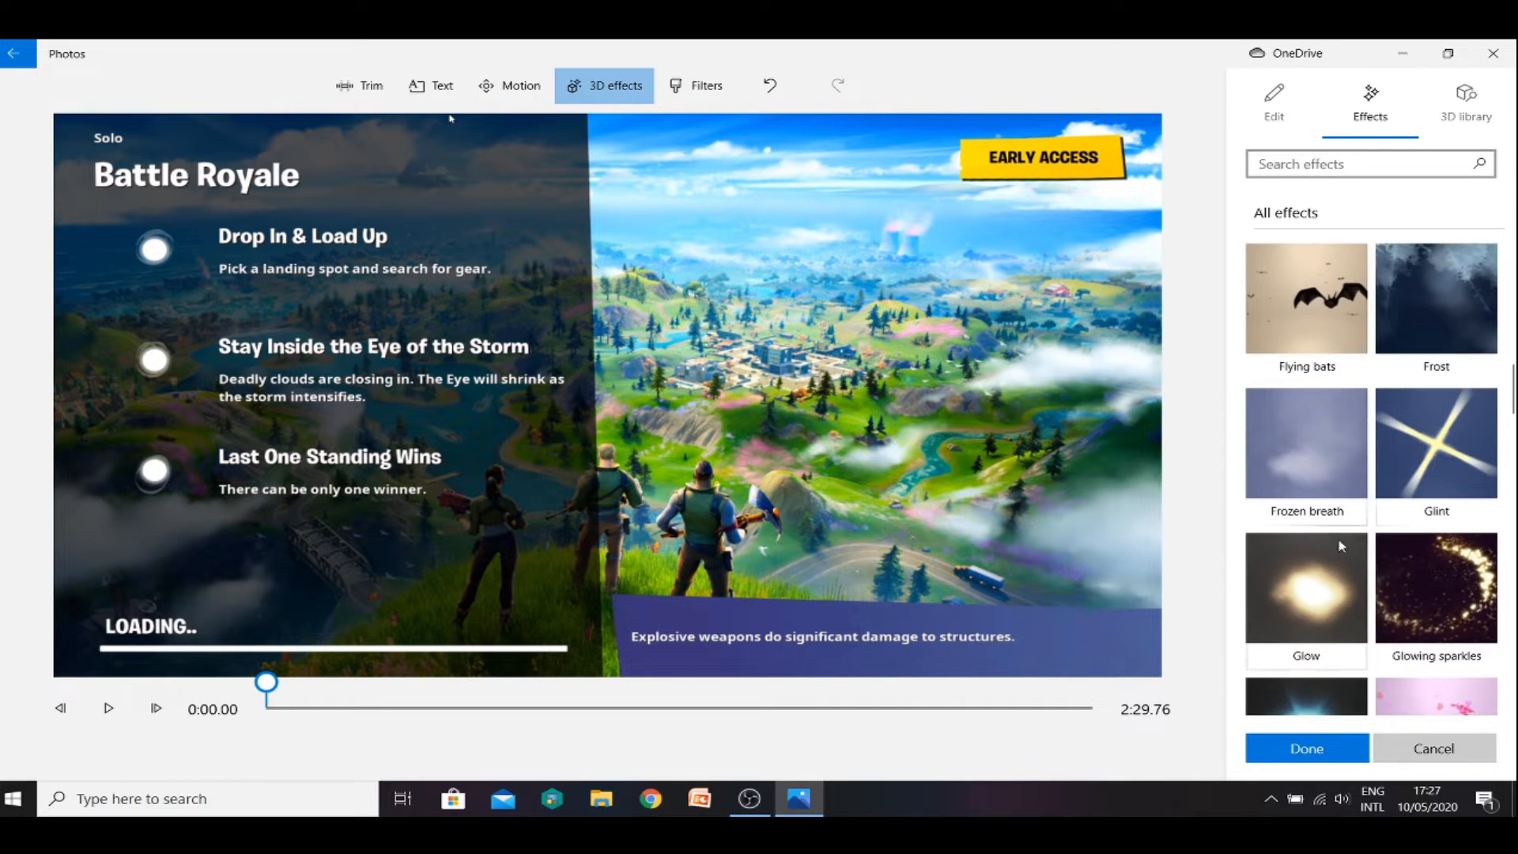
pyautogui.scroll(-2, 1331, 571)
pyautogui.scroll(-4, 1331, 571)
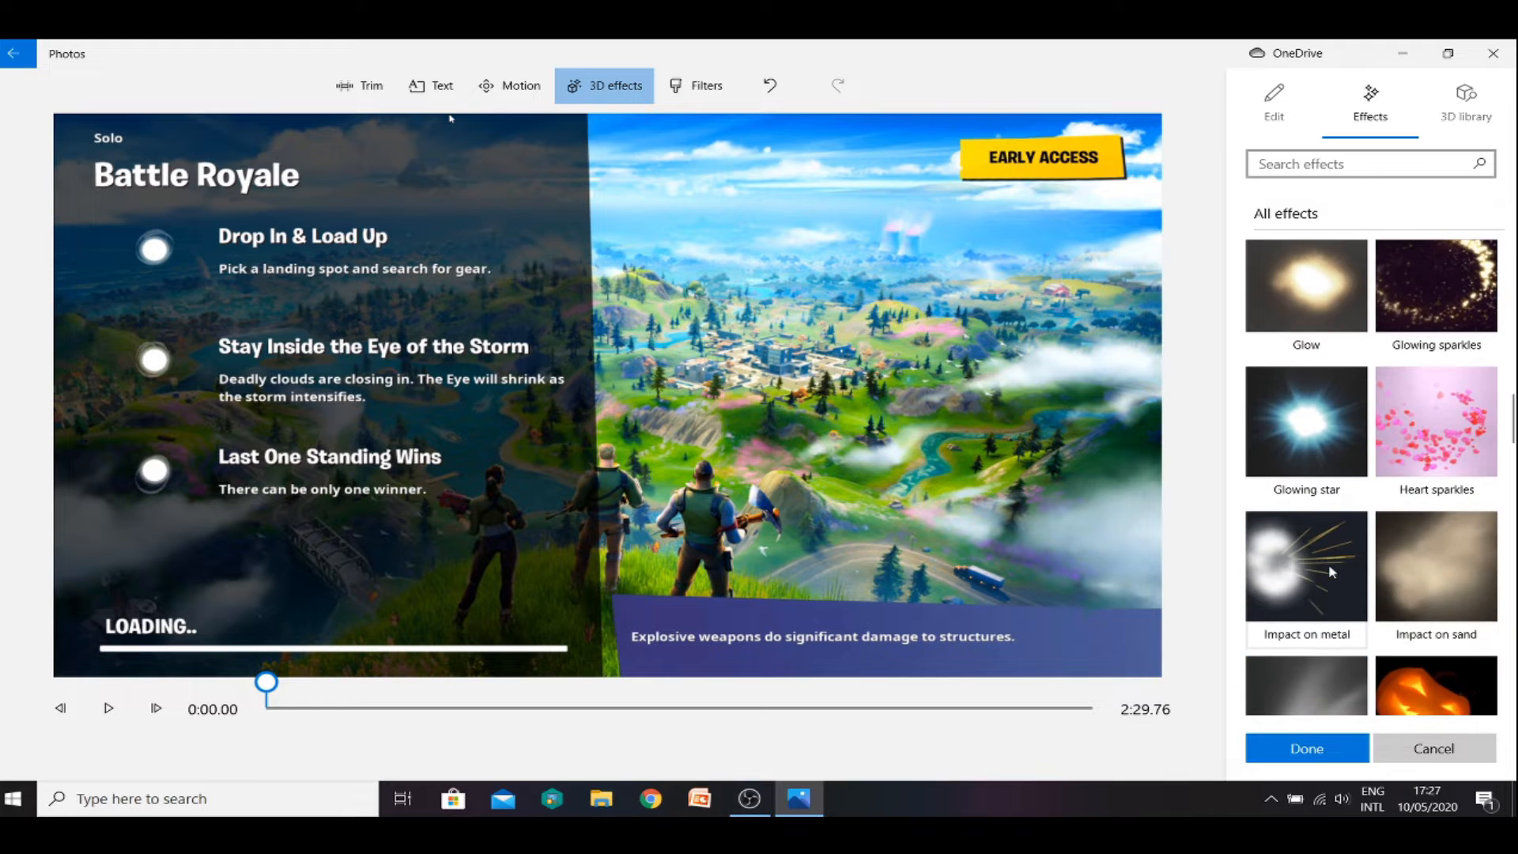
pyautogui.scroll(4, 1331, 571)
pyautogui.scroll(7, 1331, 571)
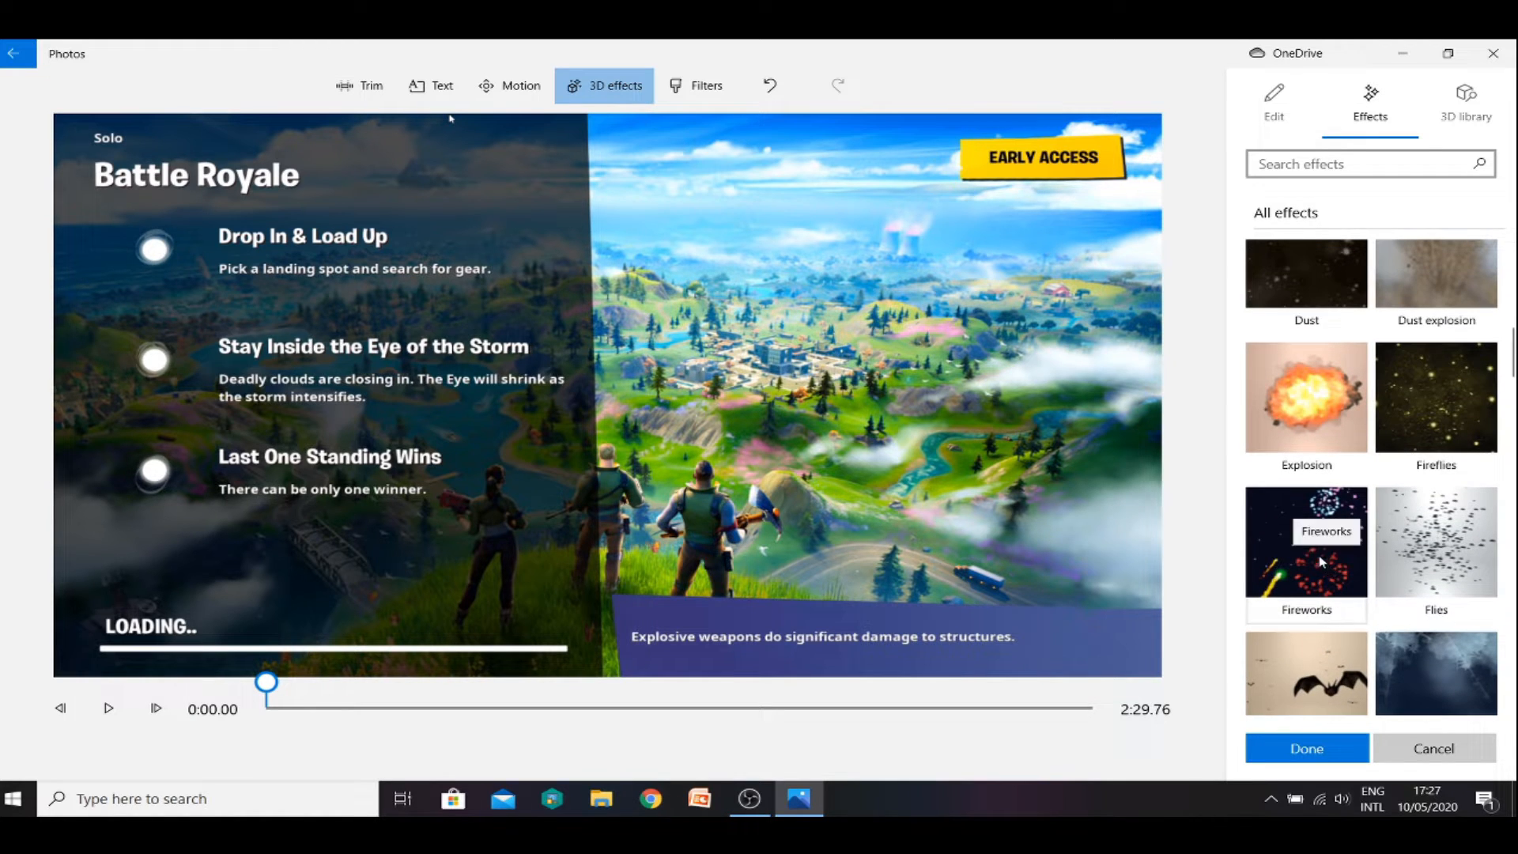
pyautogui.scroll(1, 1310, 522)
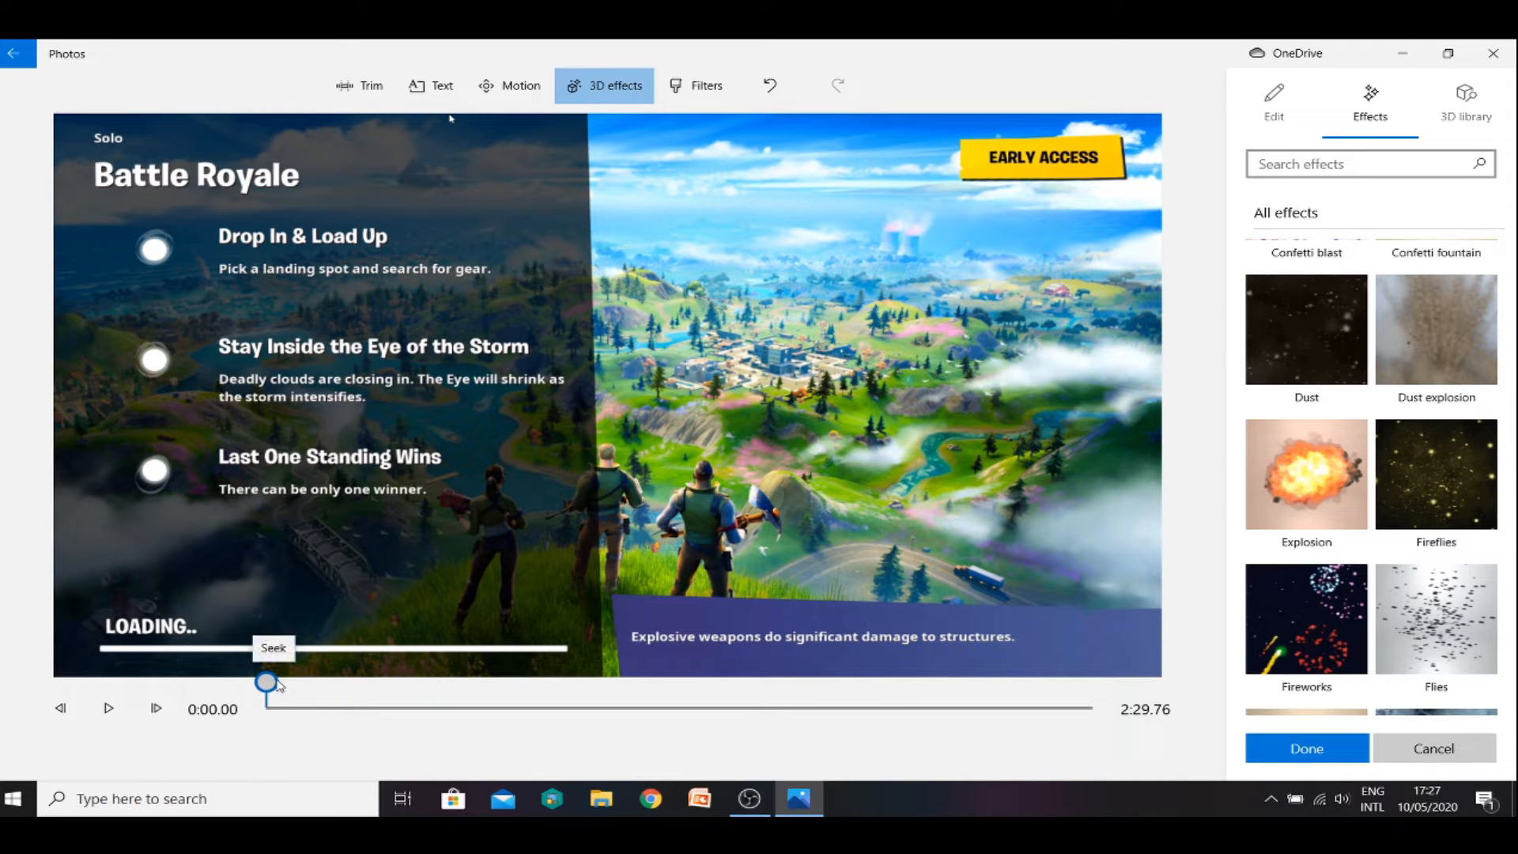
# - Add the Explosion 3D effect to the clip at about 0:27, while the battle bus balloon is in view
pyautogui.moveTo(278, 685); pyautogui.dragTo(425, 709)
pyautogui.moveTo(1284, 510); pyautogui.dragTo(1300, 474)
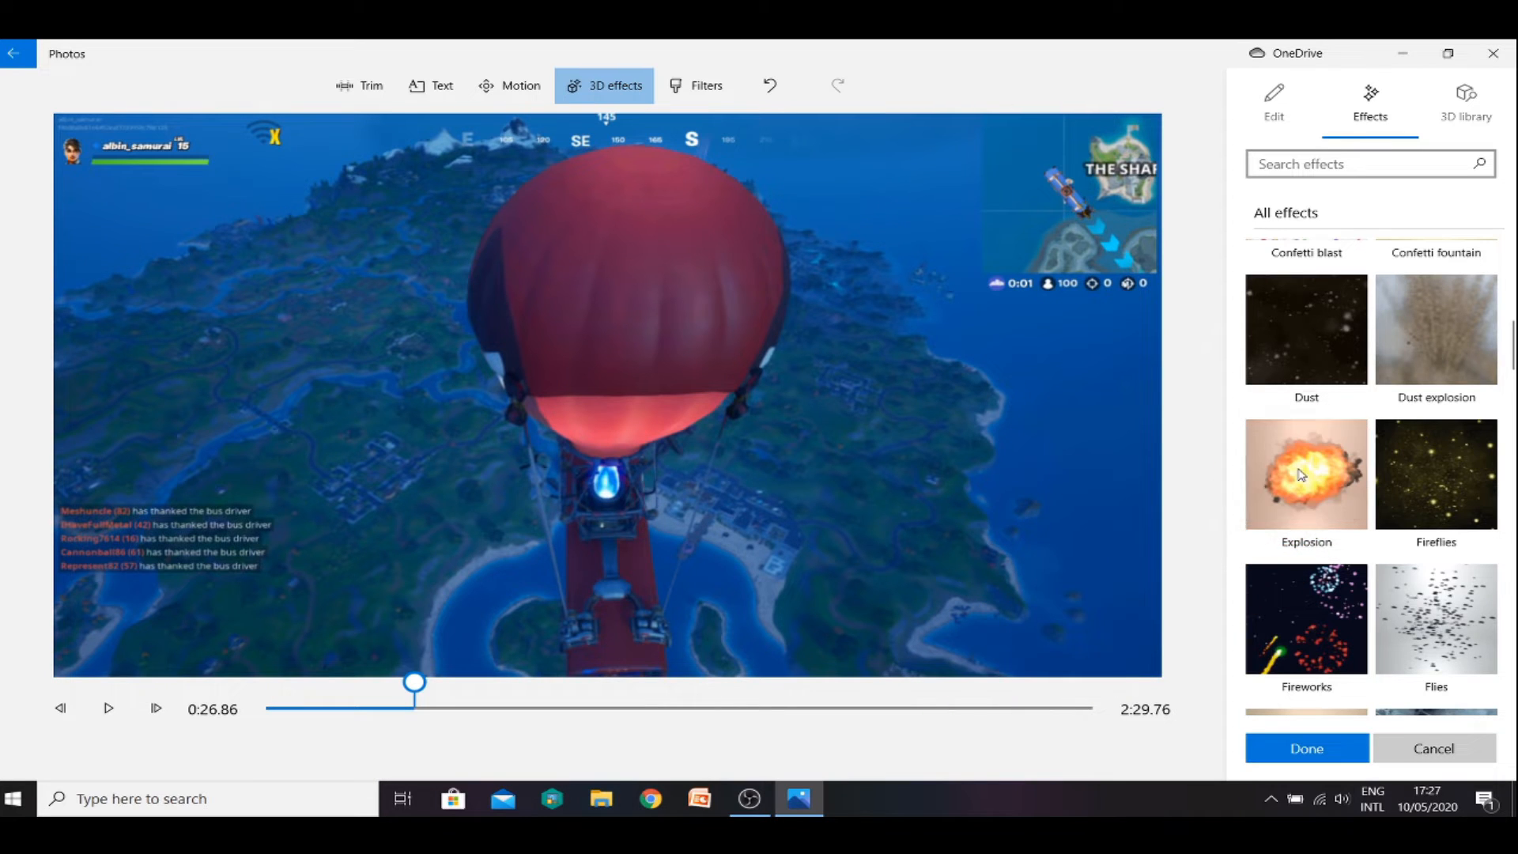
pyautogui.click(1304, 488)
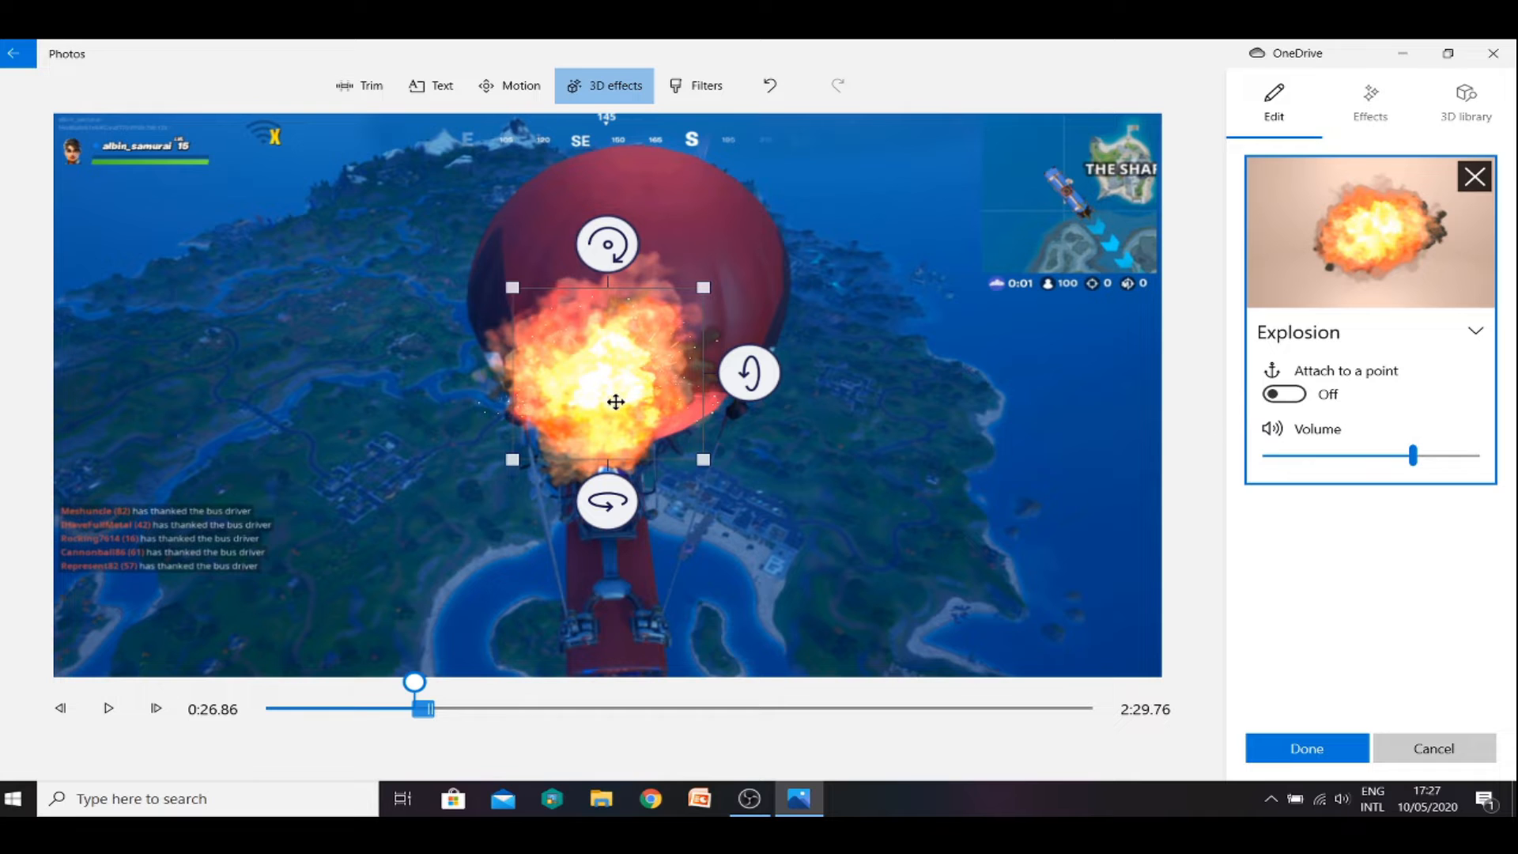
# - Shrink the explosion and place it just beside the lower left edge of the battle bus balloon
pyautogui.moveTo(616, 401); pyautogui.dragTo(782, 521)
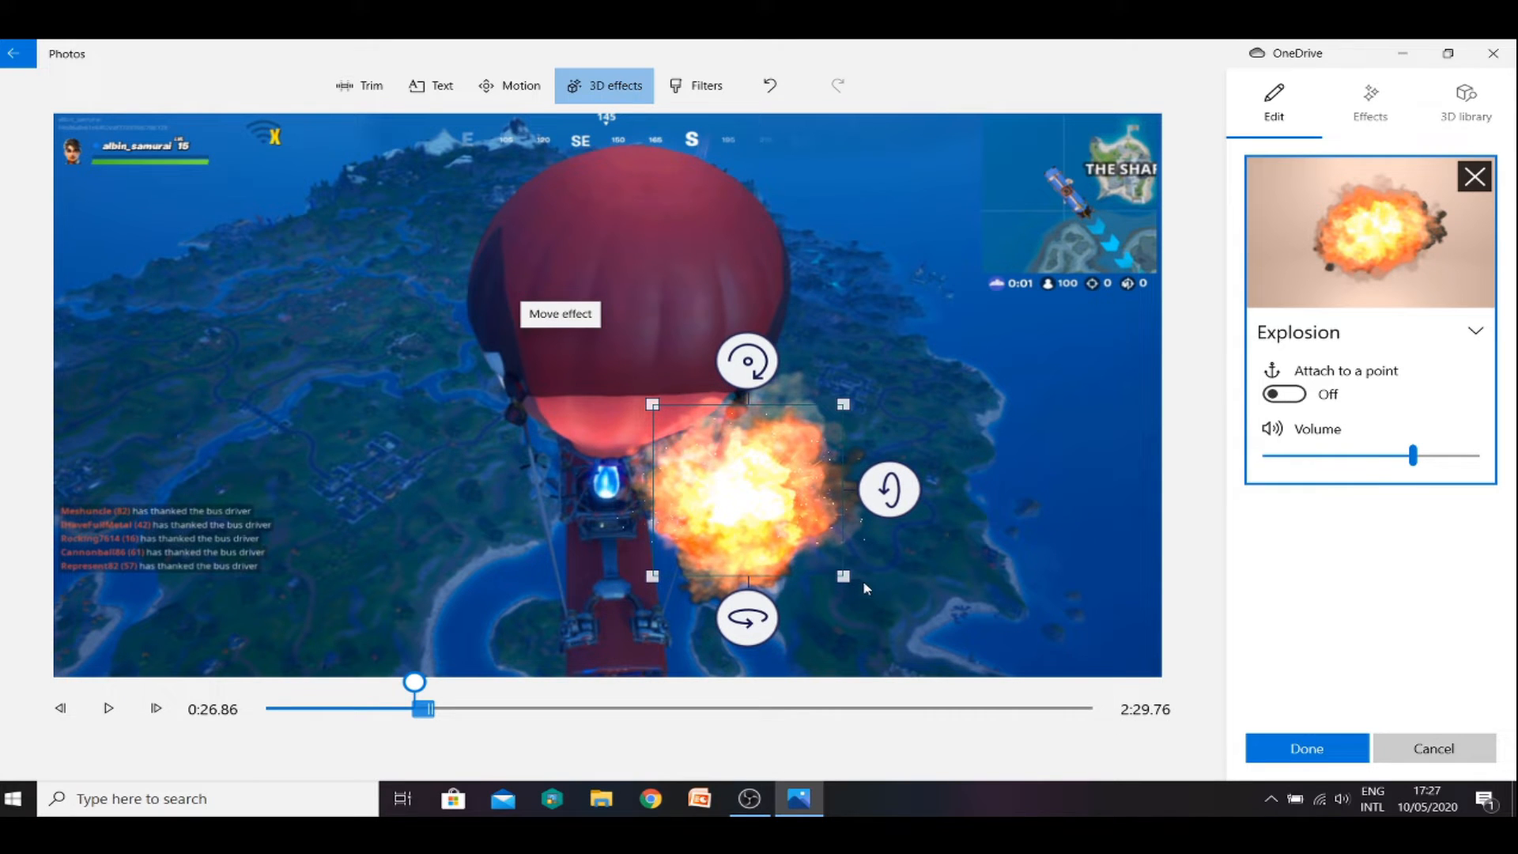
pyautogui.moveTo(846, 578); pyautogui.dragTo(465, 504)
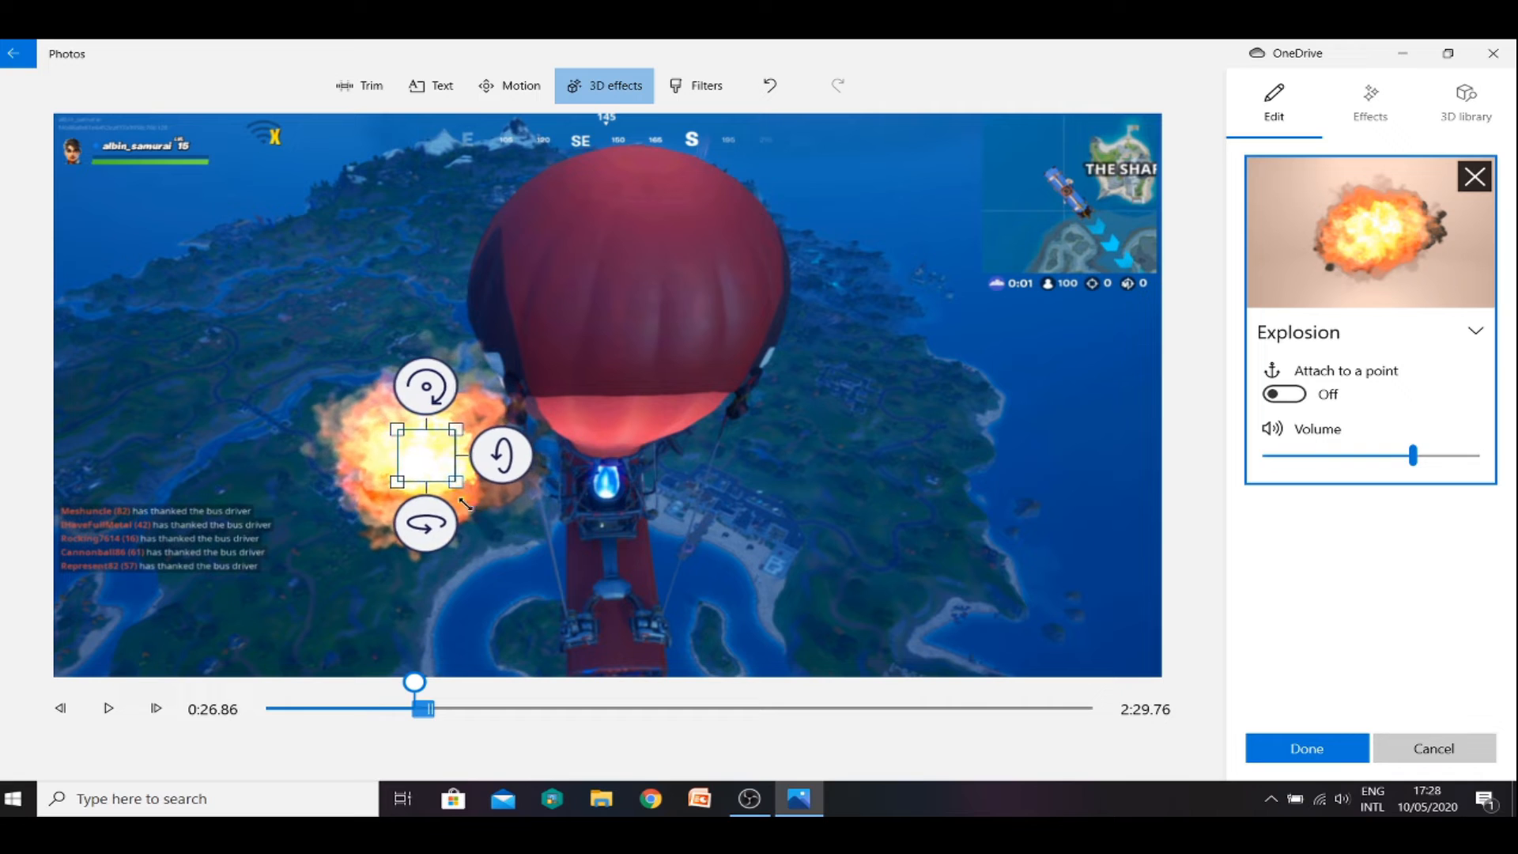
pyautogui.moveTo(429, 452); pyautogui.dragTo(512, 504)
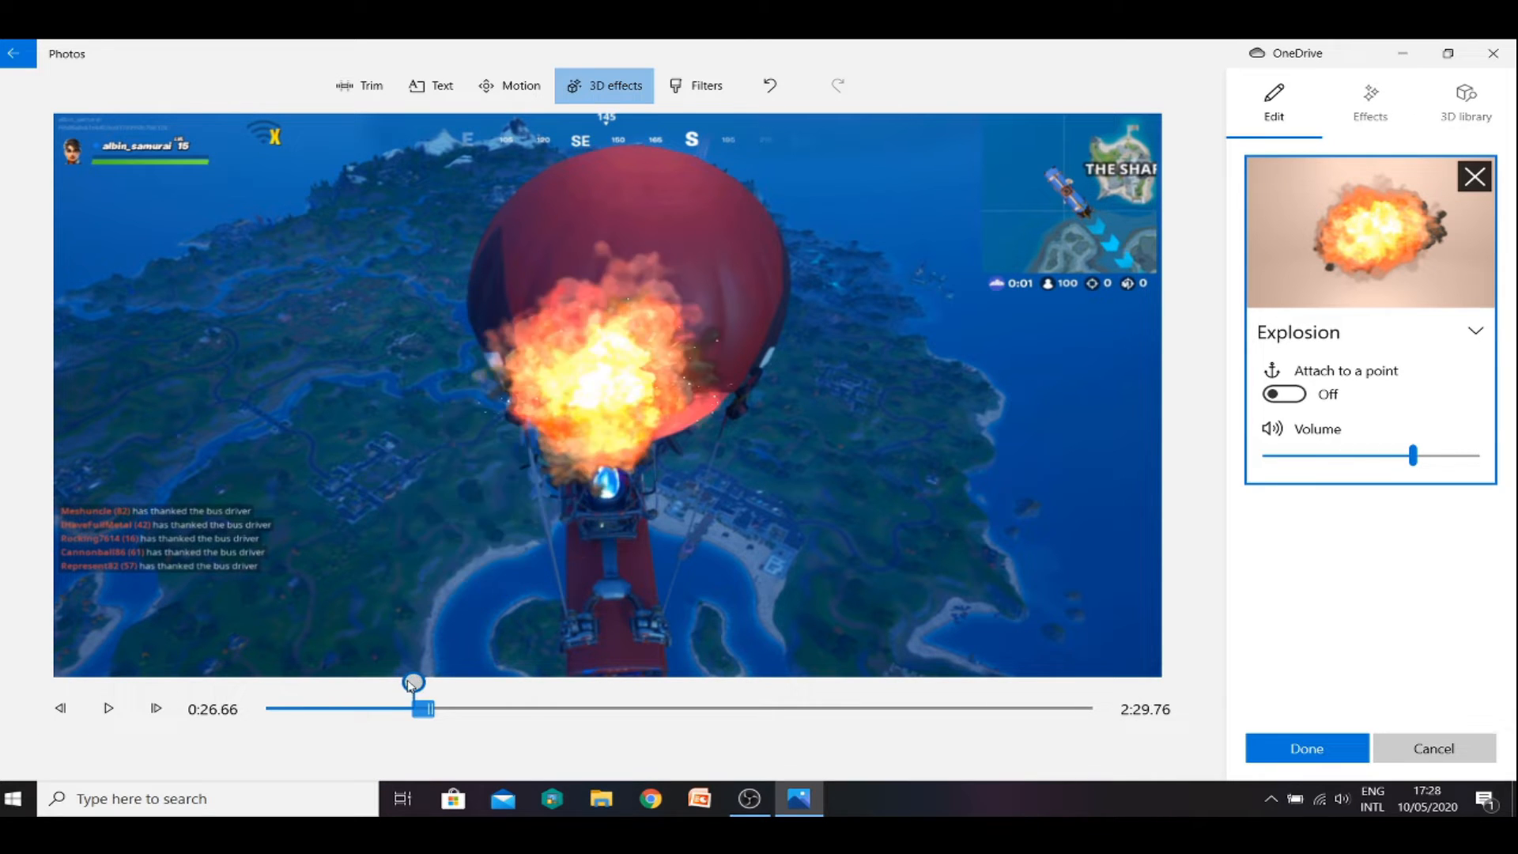
# - Play the section around the explosion from shortly before it starts to check its timing
pyautogui.moveTo(413, 682); pyautogui.dragTo(385, 682)
pyautogui.click(98, 712)
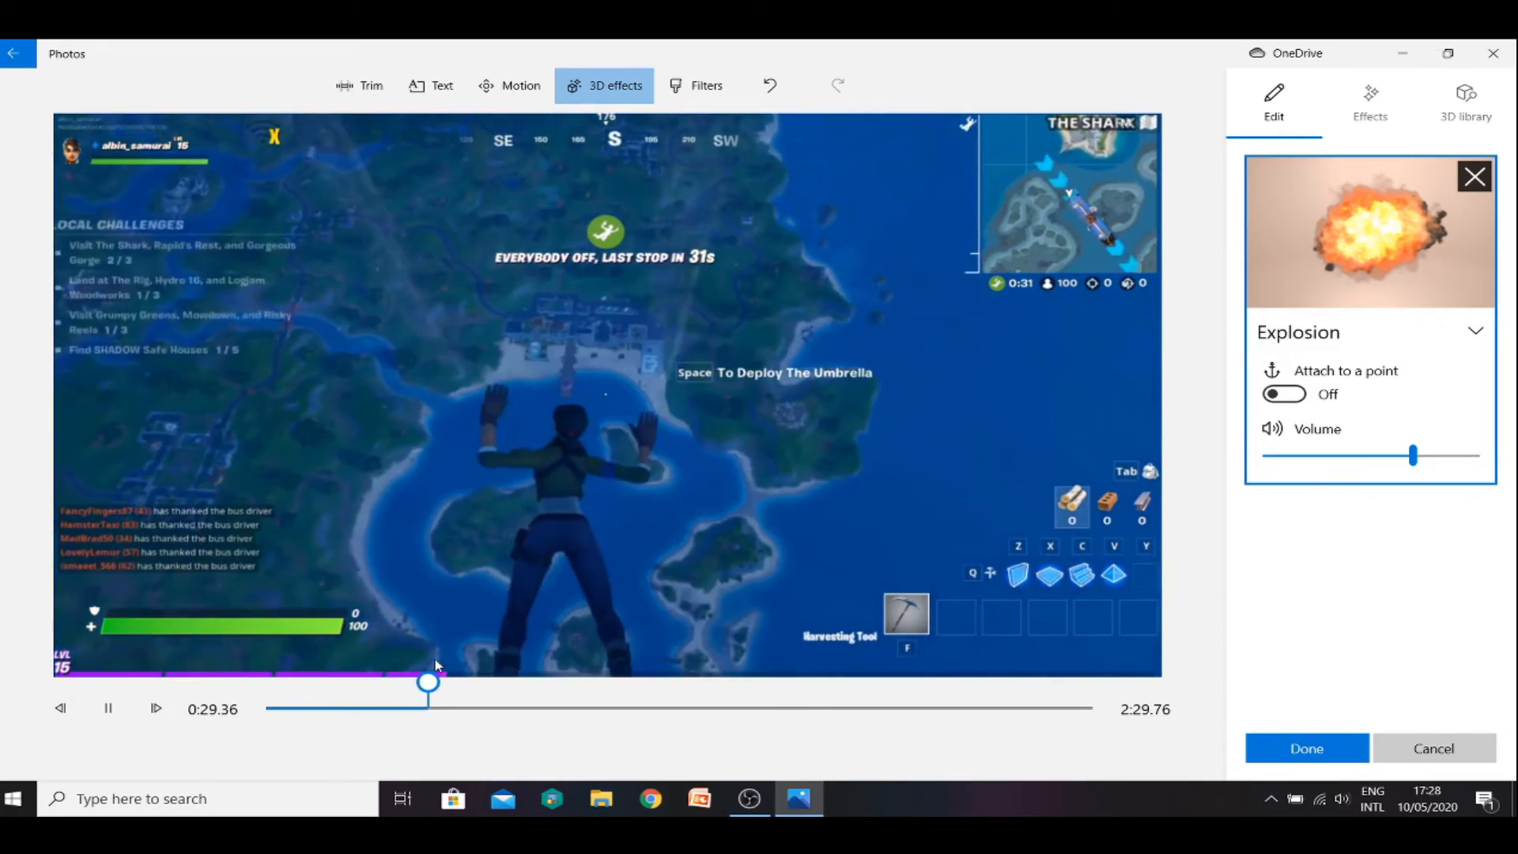
pyautogui.click(121, 717)
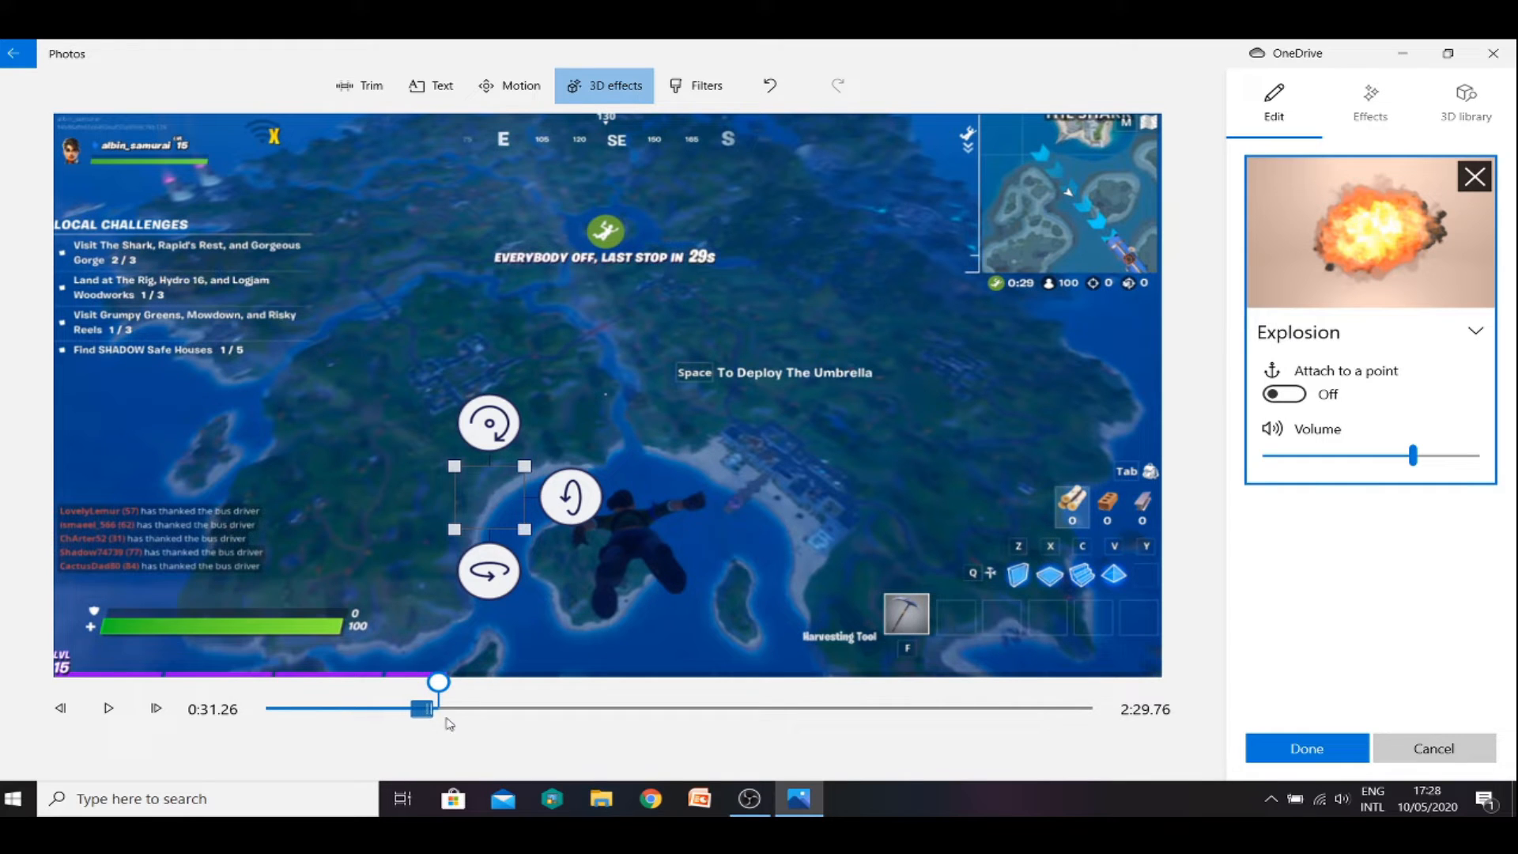
# - Shift the explosion slightly later in the clip and play the section from about 0:28
pyautogui.moveTo(435, 693); pyautogui.dragTo(420, 694)
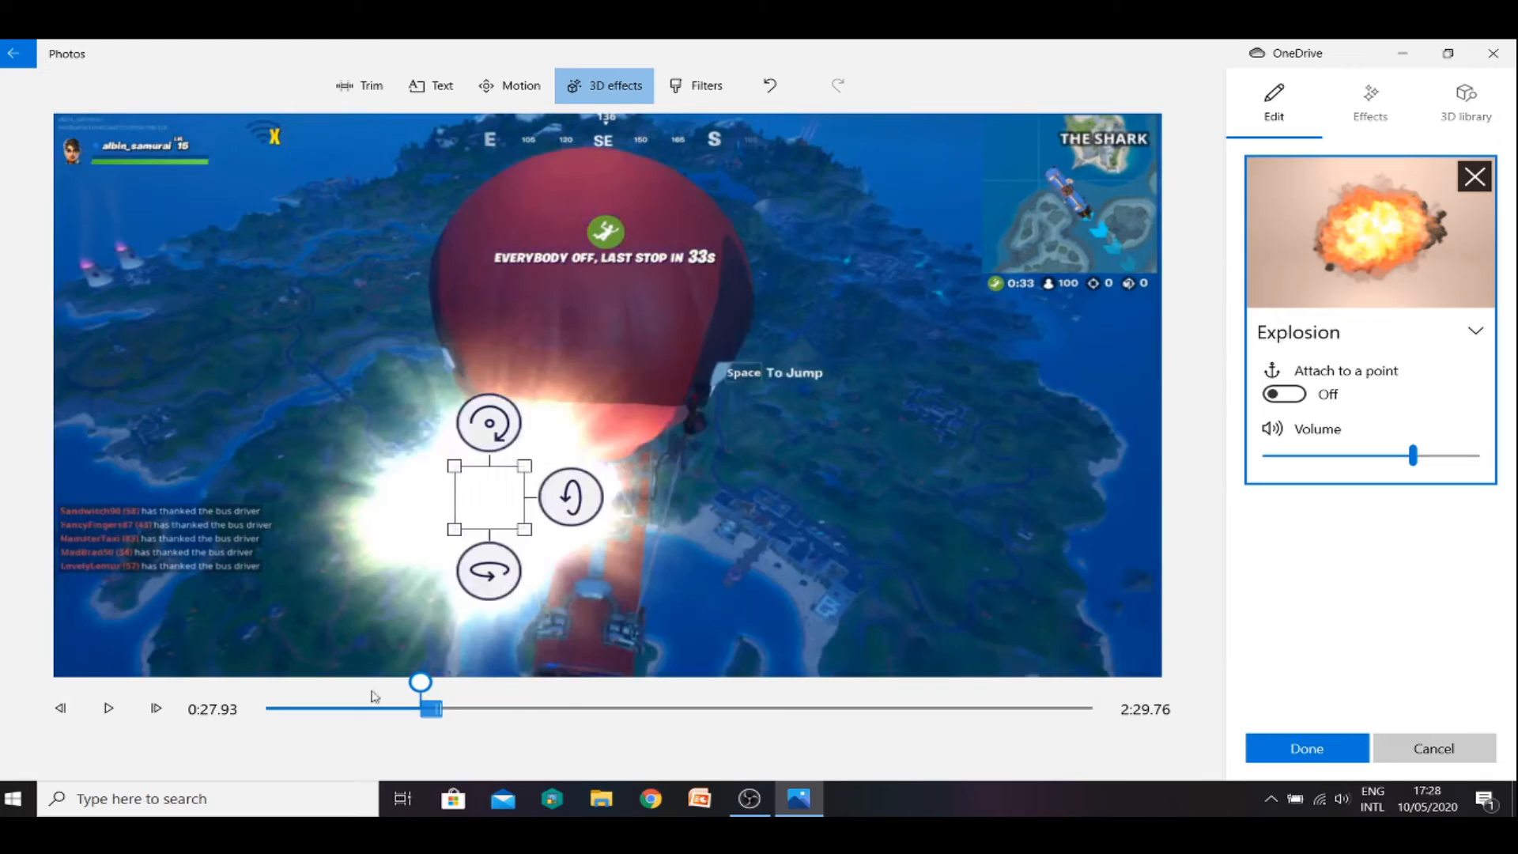
pyautogui.click(108, 707)
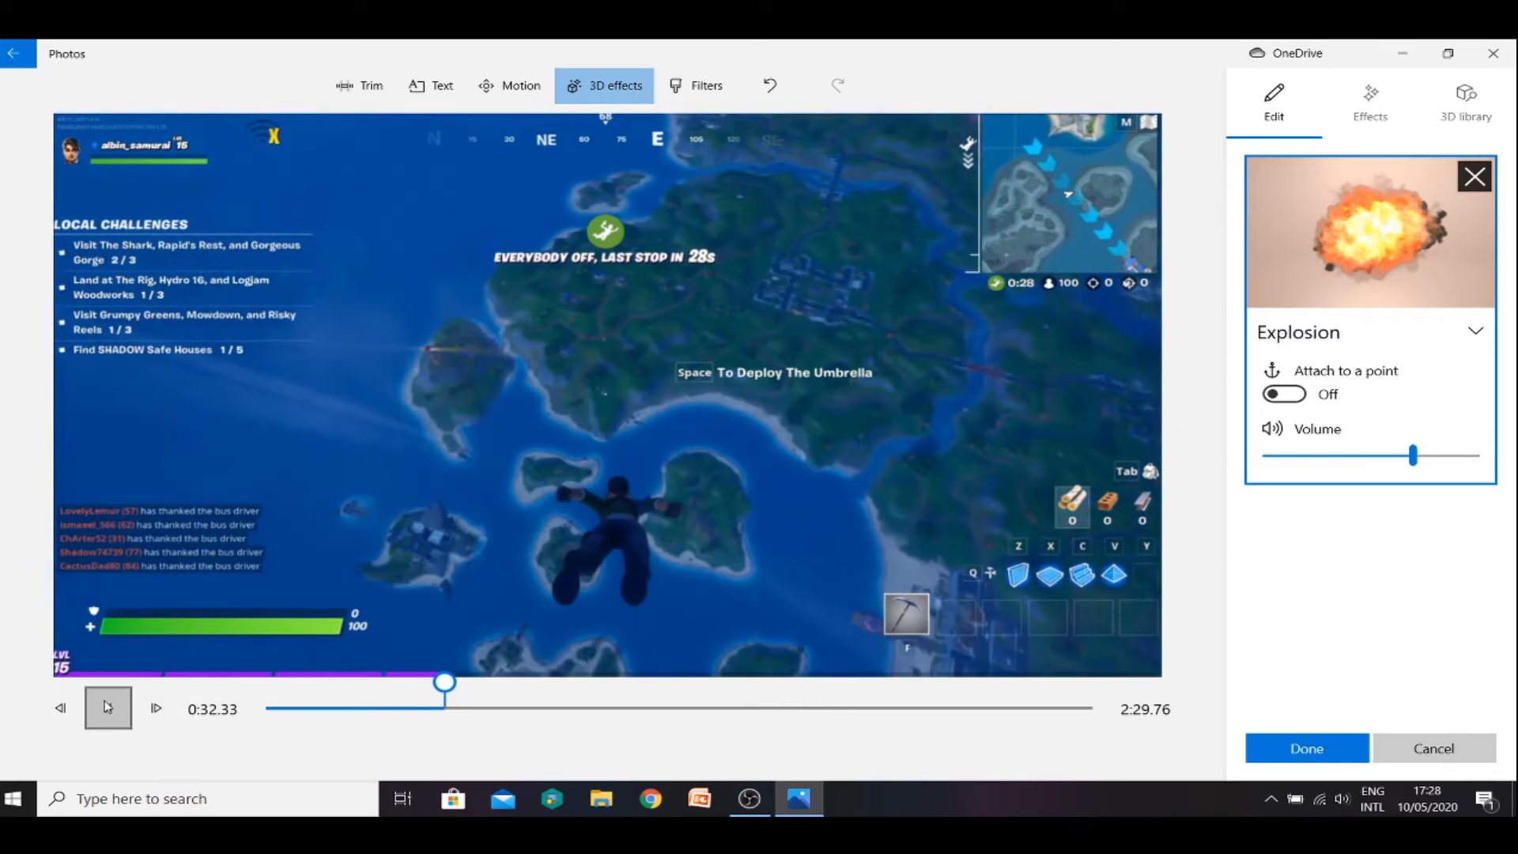
pyautogui.click(119, 709)
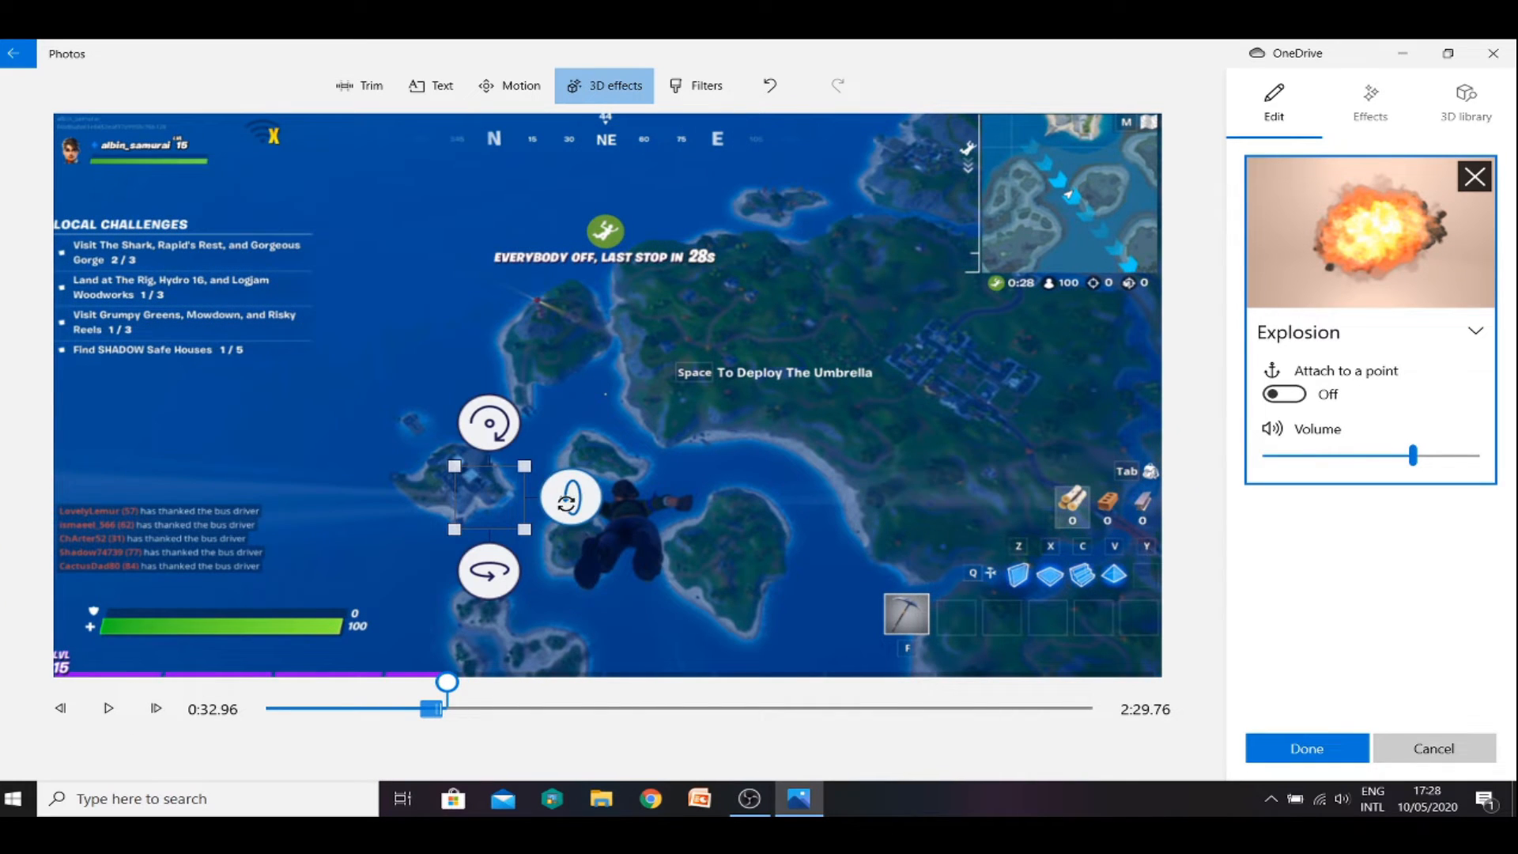
# - Enlarge the explosion a little and replay the section from just before it starts
pyautogui.moveTo(447, 681); pyautogui.dragTo(434, 681)
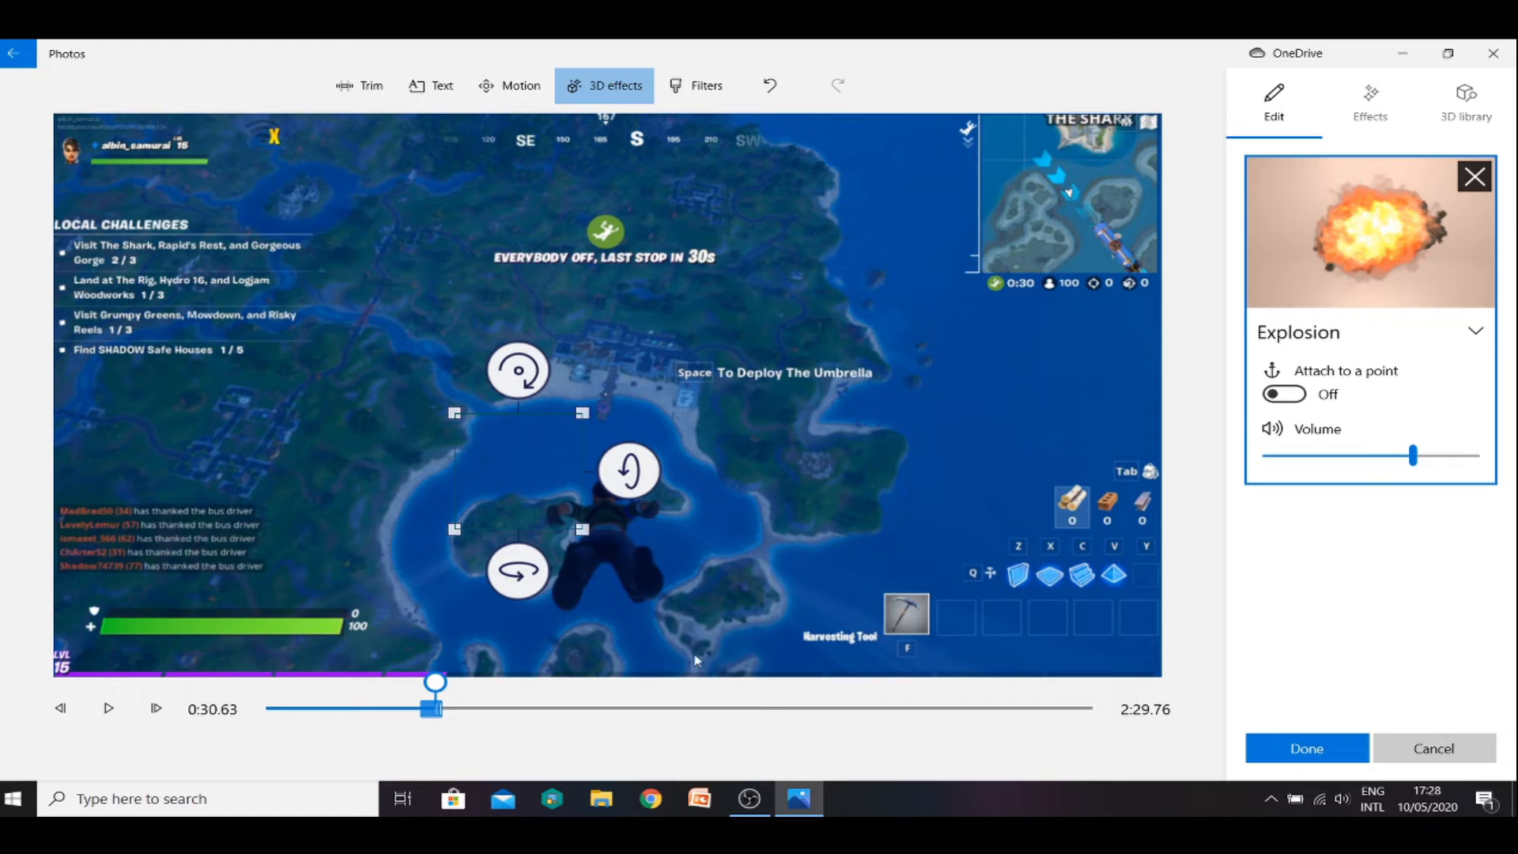
pyautogui.moveTo(436, 682); pyautogui.dragTo(419, 682)
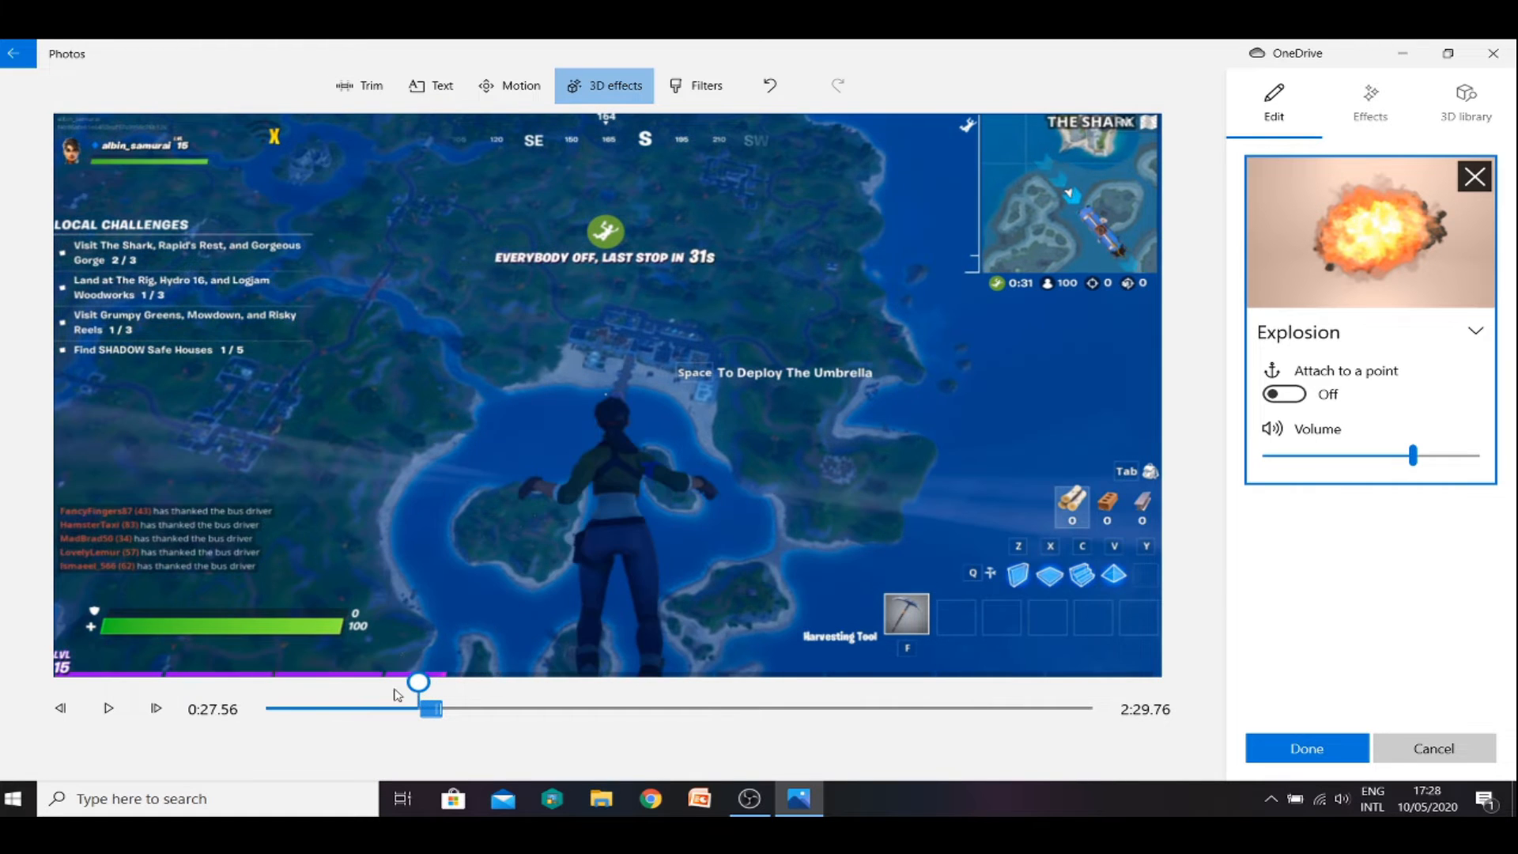
pyautogui.click(108, 707)
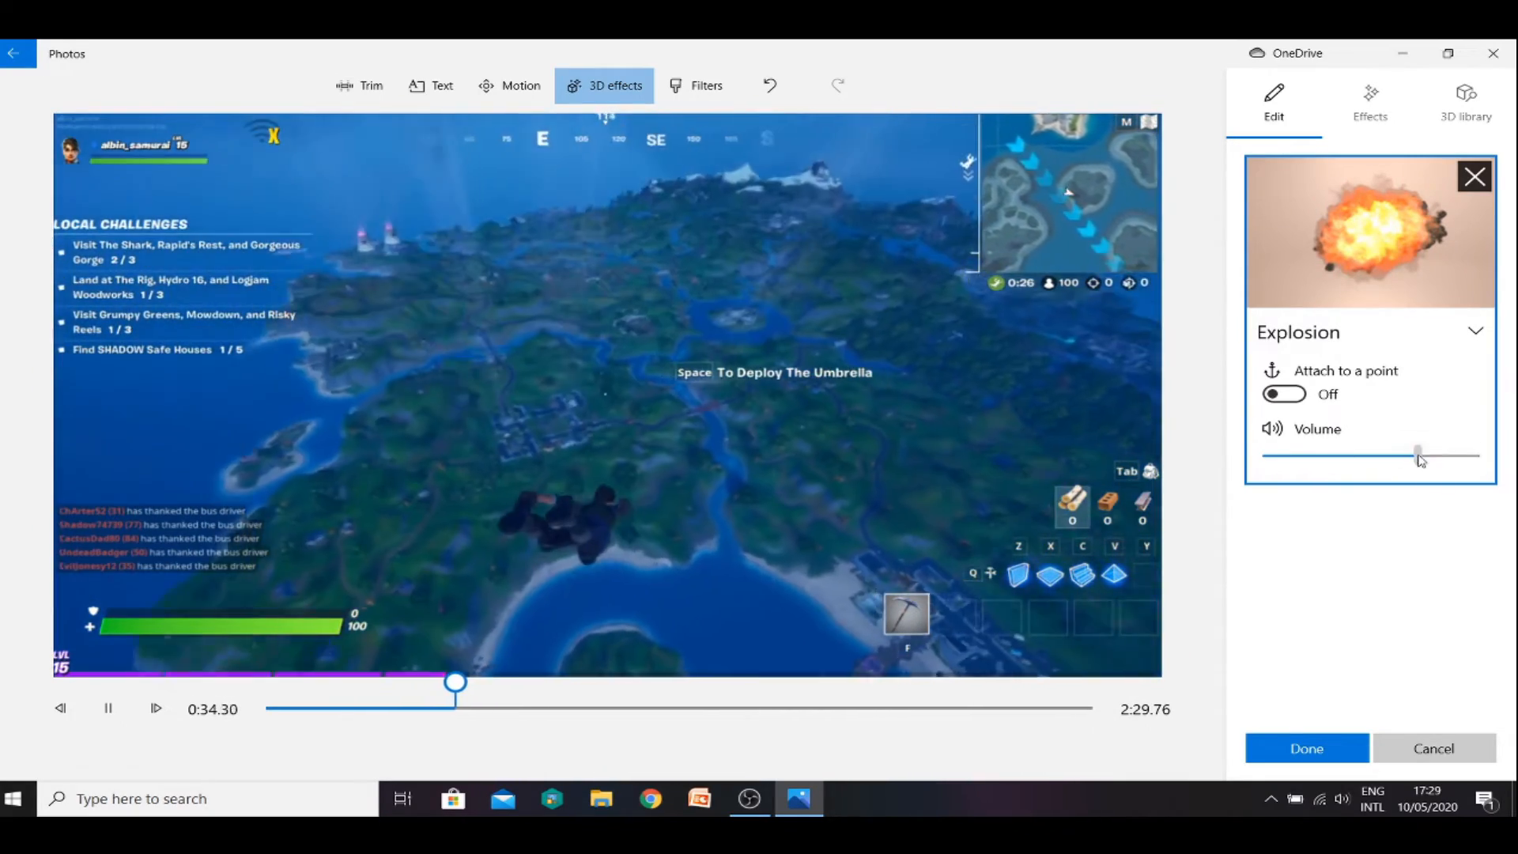
# - Lower the Explosion effect's volume to the minimum and apply the effect to the clip
pyautogui.moveTo(1415, 456); pyautogui.dragTo(1267, 456)
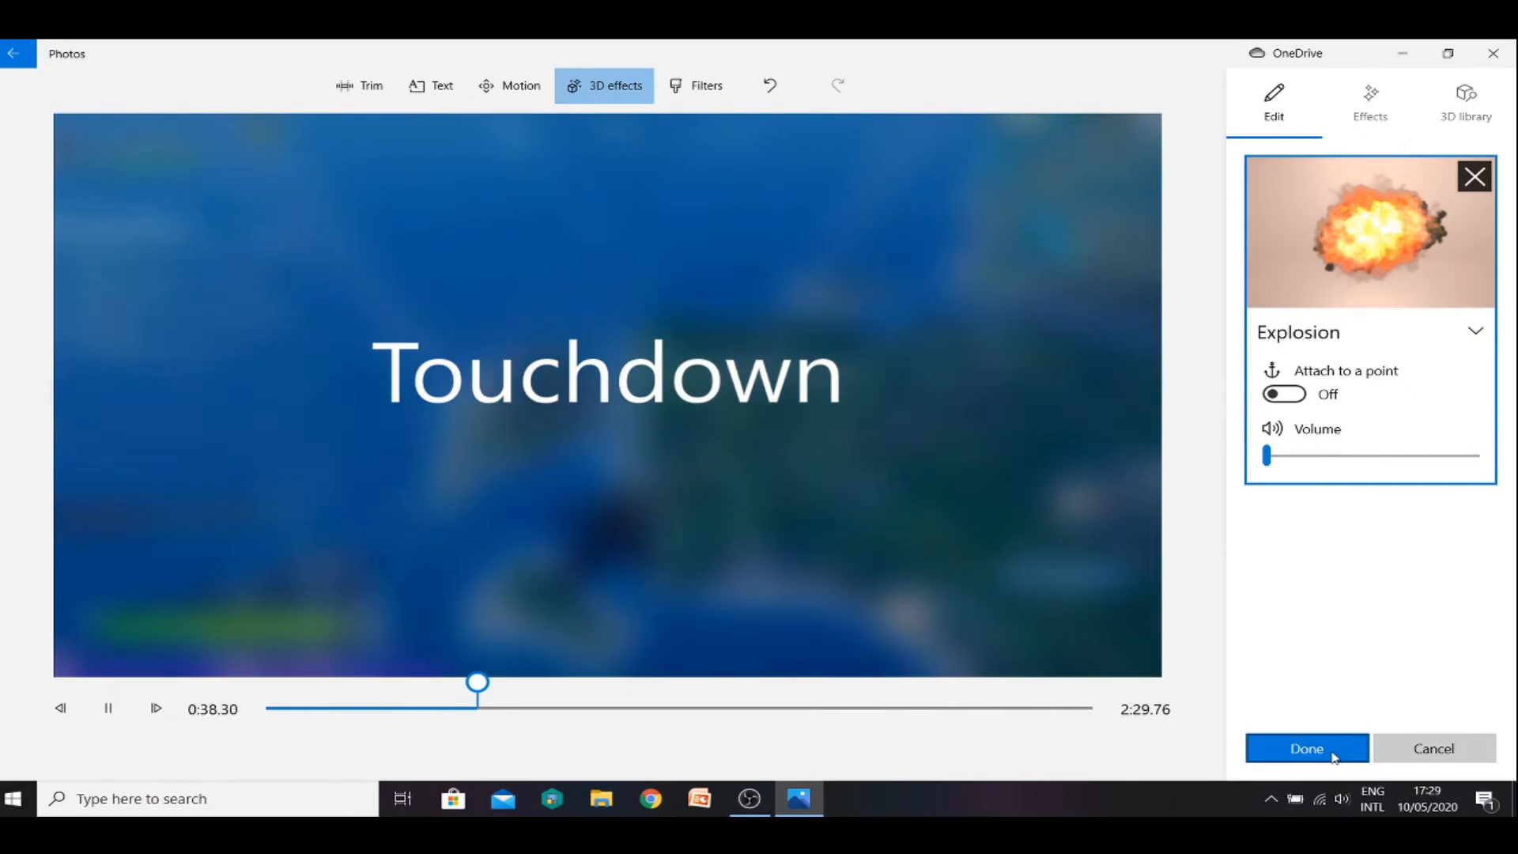
pyautogui.click(1331, 751)
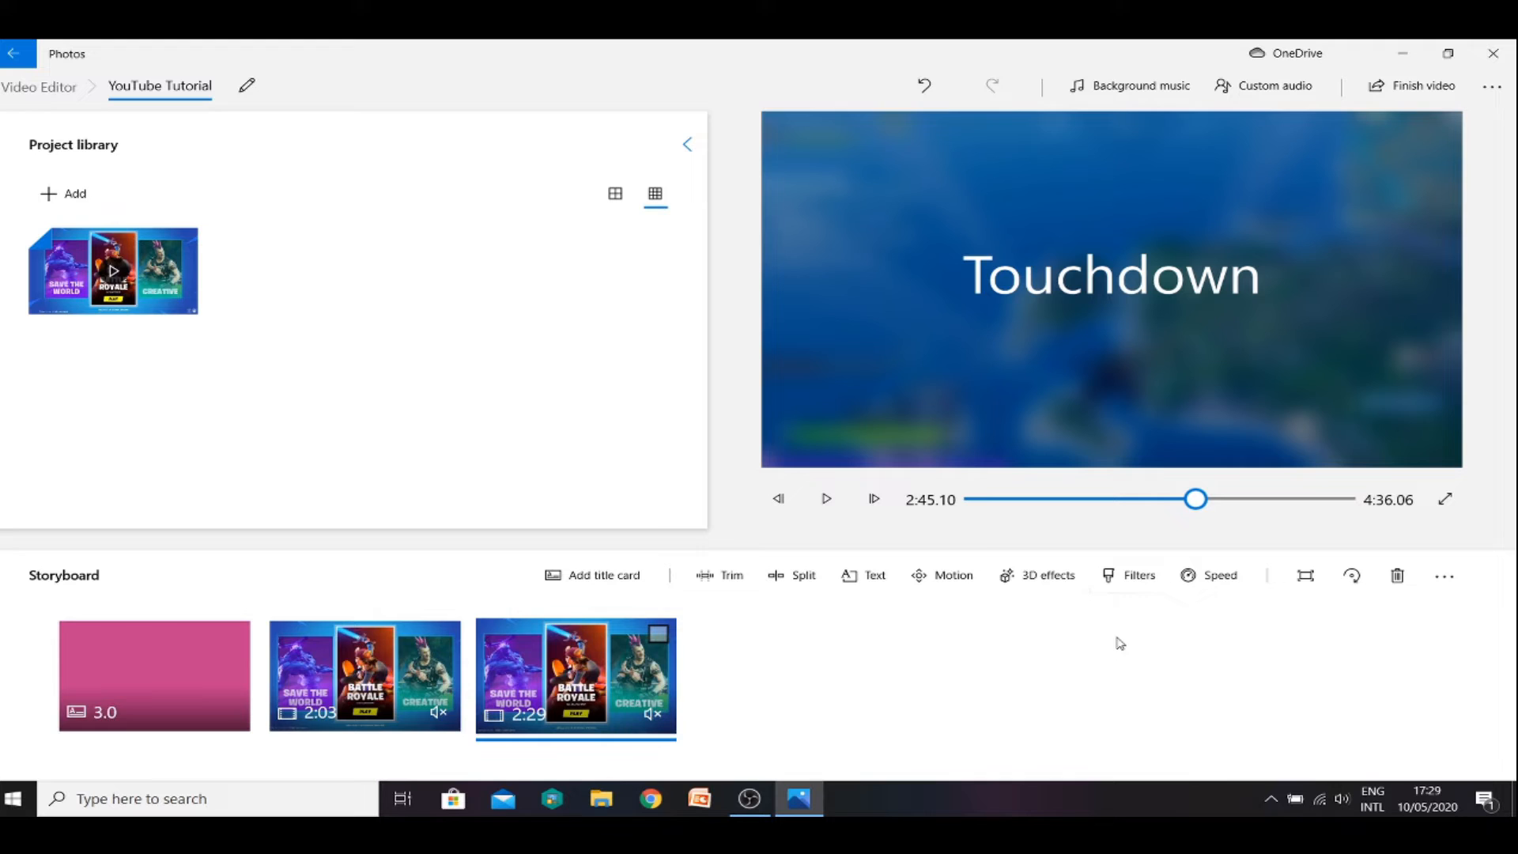
# - Reopen the second clip's 3D effects, go to about 0:33 and browse the list of effects
pyautogui.click(1042, 575)
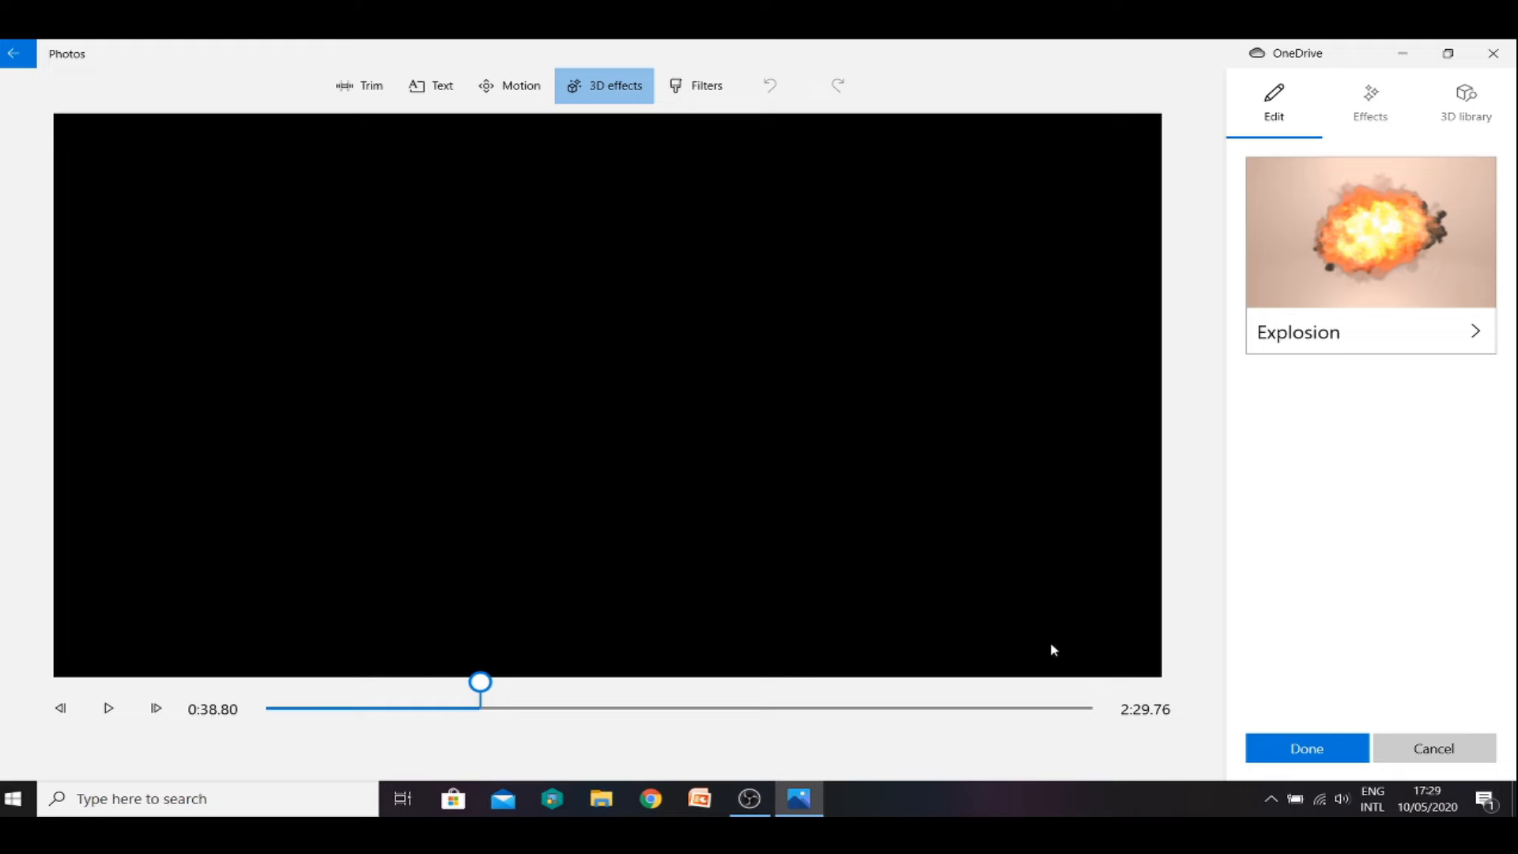
pyautogui.moveTo(481, 681); pyautogui.dragTo(450, 682)
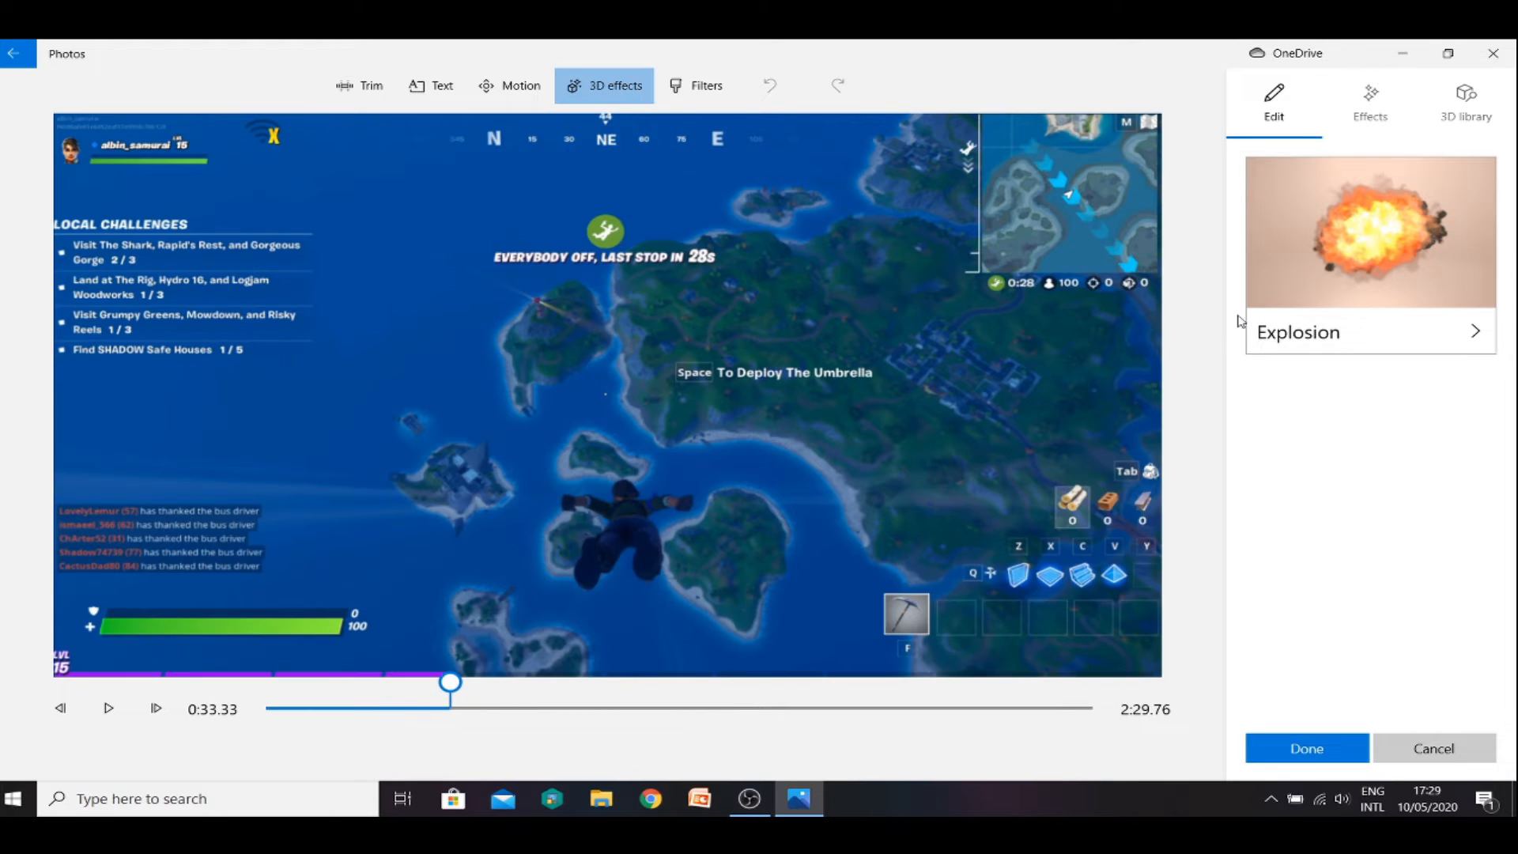
pyautogui.click(1383, 102)
pyautogui.scroll(-8, 1421, 275)
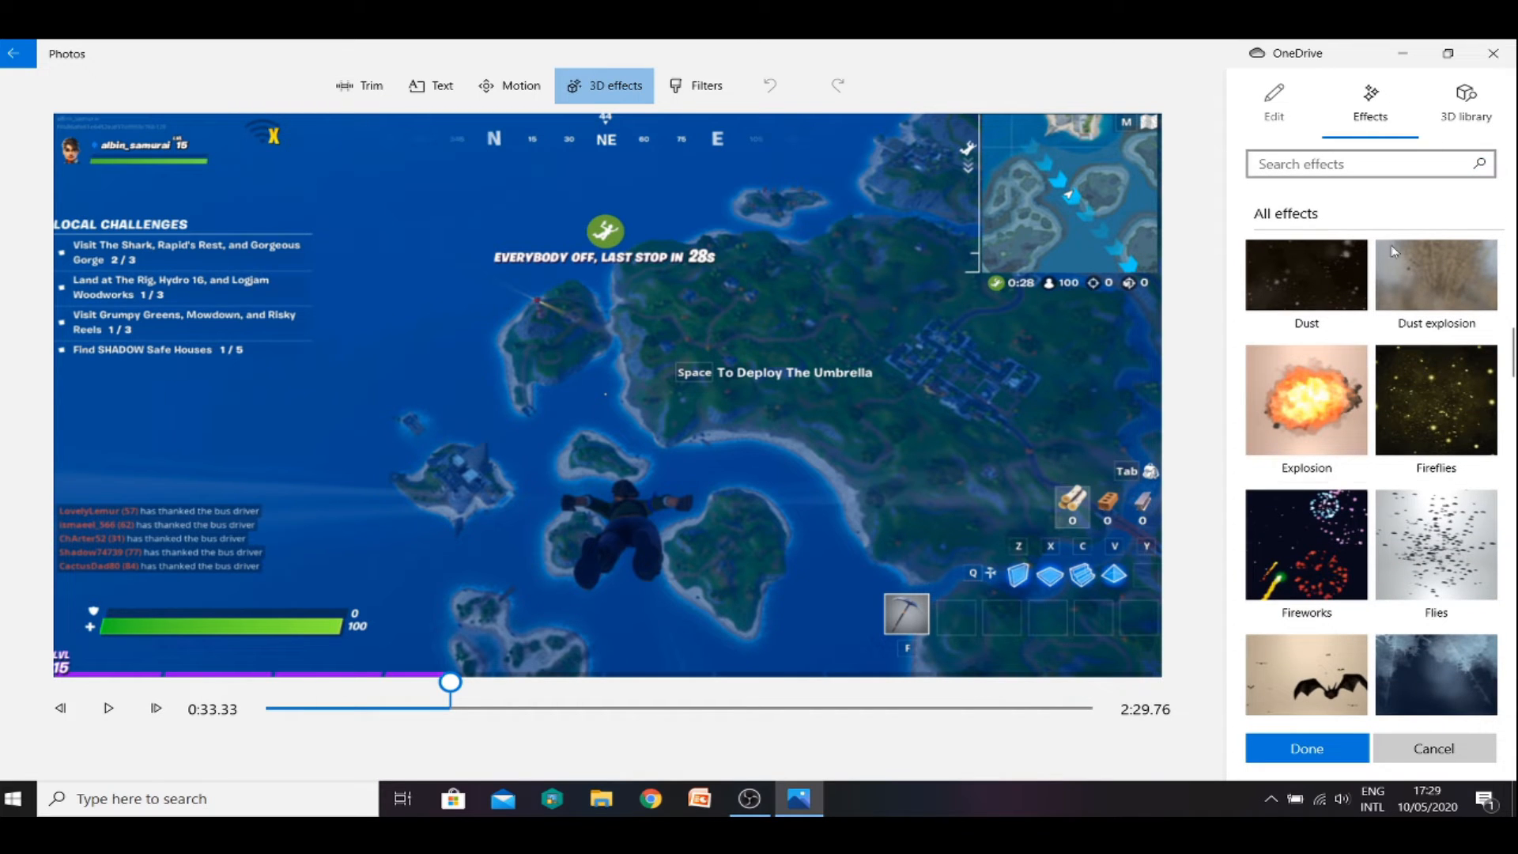
# - Browse the 3D library's categories and examine the models offered under Animals & Insects
pyautogui.click(1465, 102)
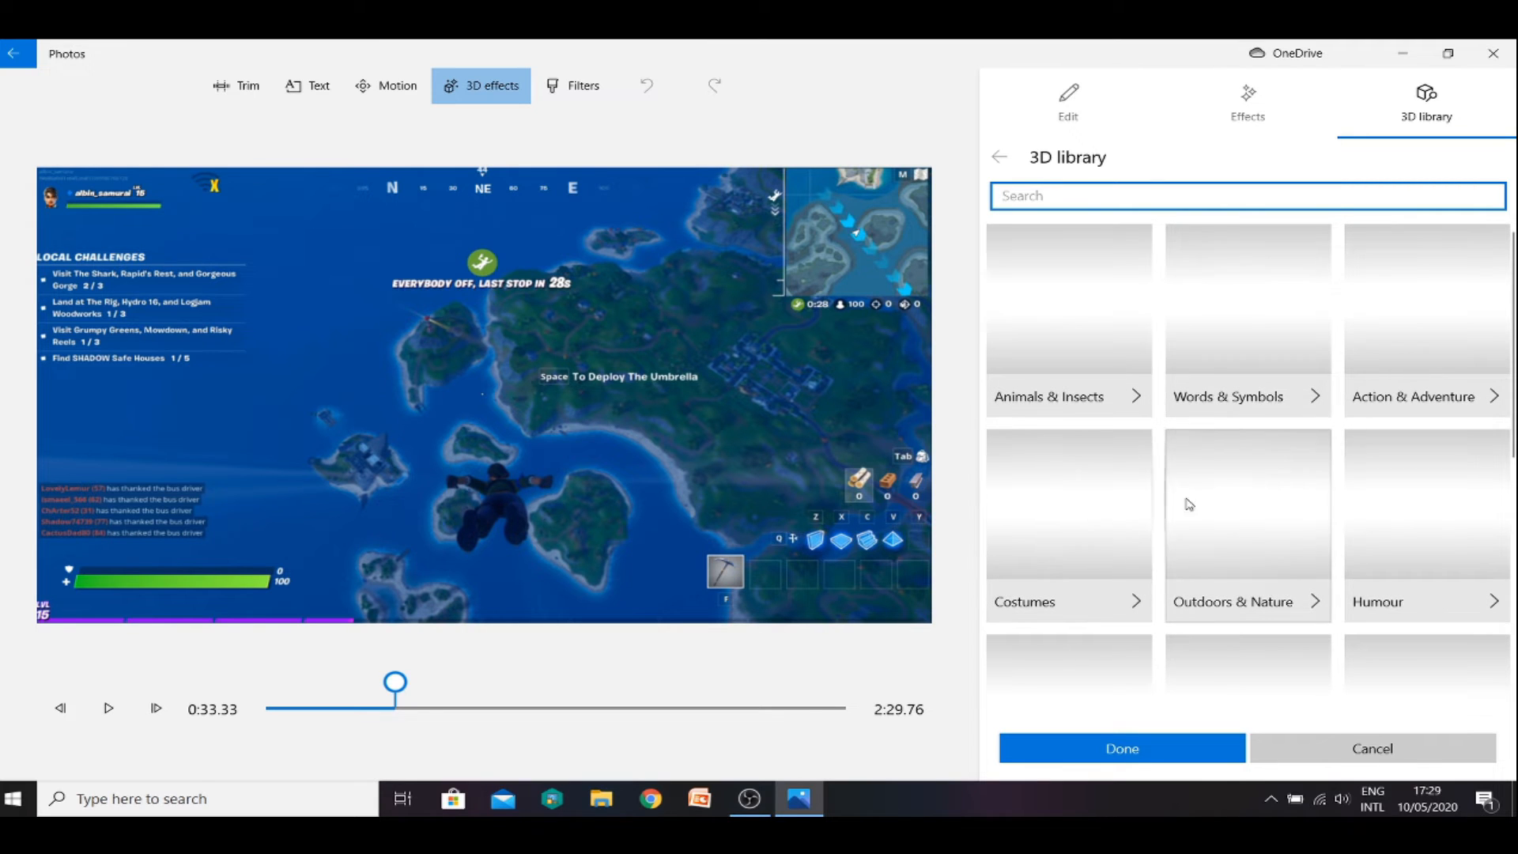
pyautogui.scroll(-2, 1363, 496)
pyautogui.scroll(-2, 1362, 498)
pyautogui.scroll(4, 1357, 492)
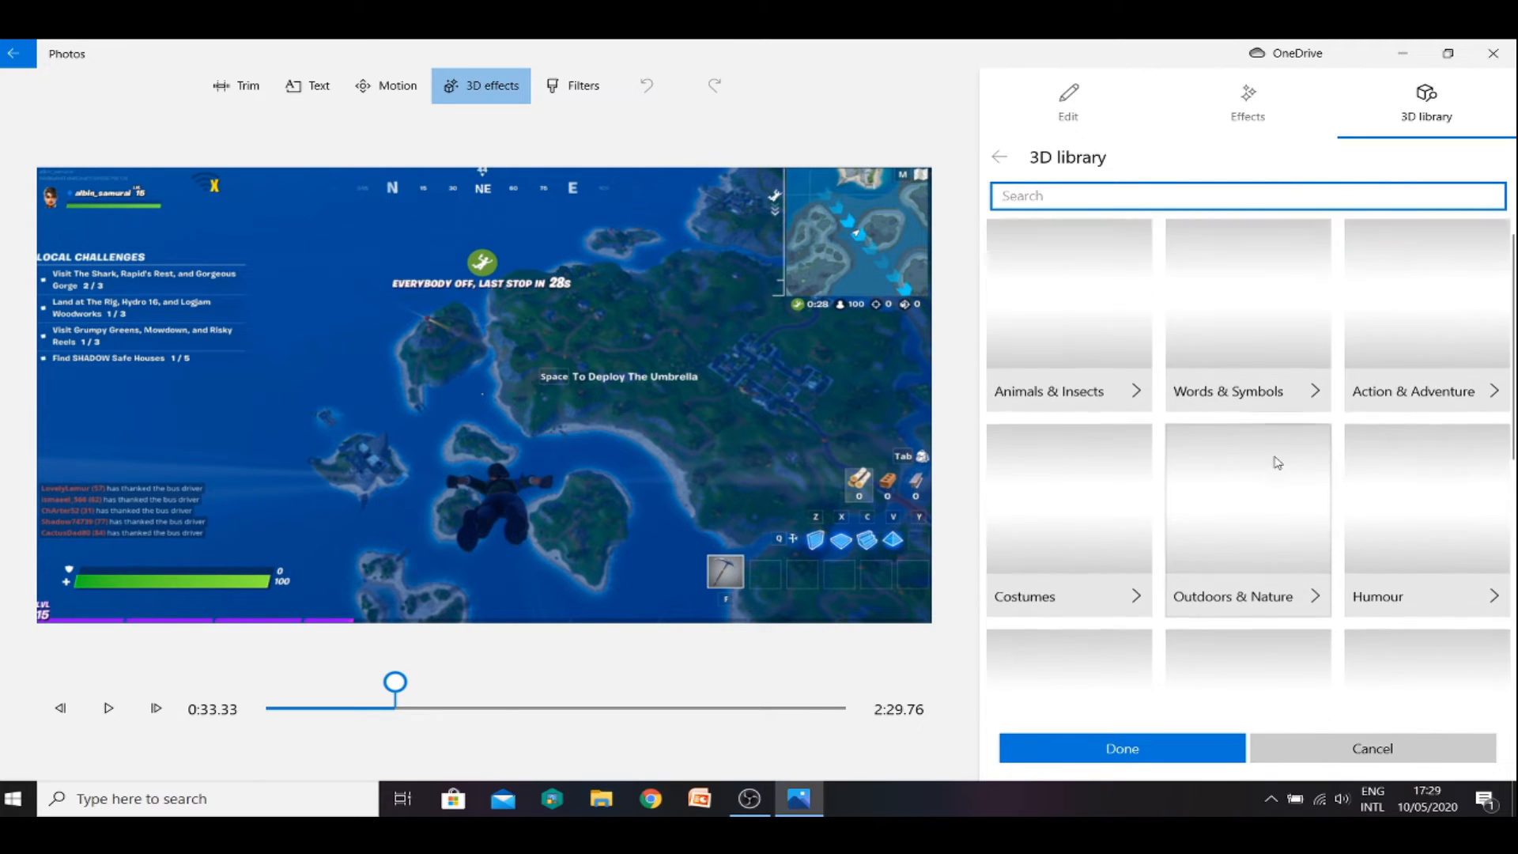
pyautogui.click(1050, 390)
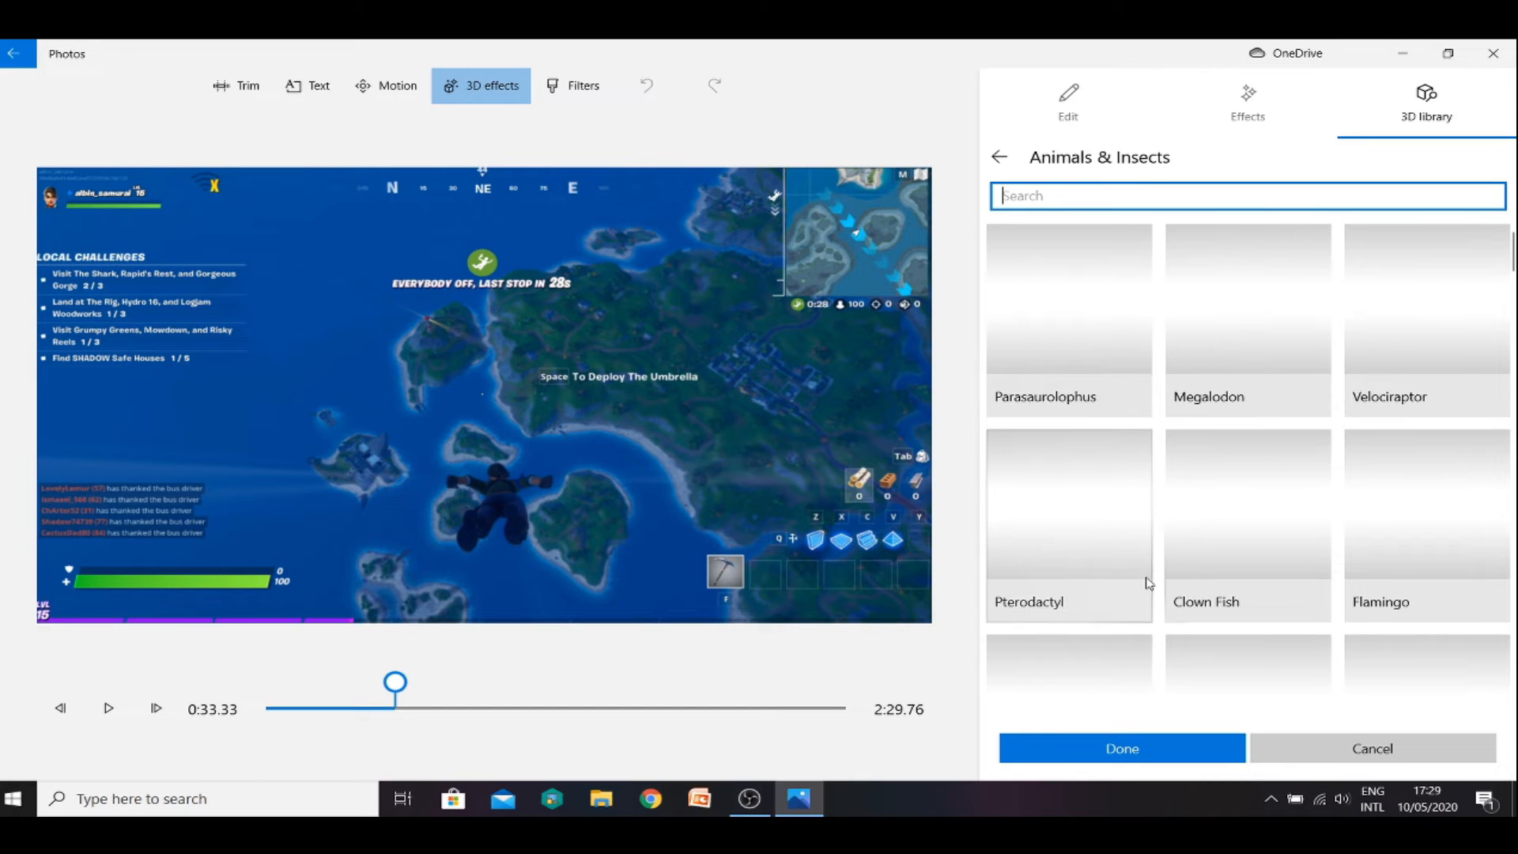
pyautogui.scroll(-2, 1148, 583)
pyautogui.scroll(2, 1148, 584)
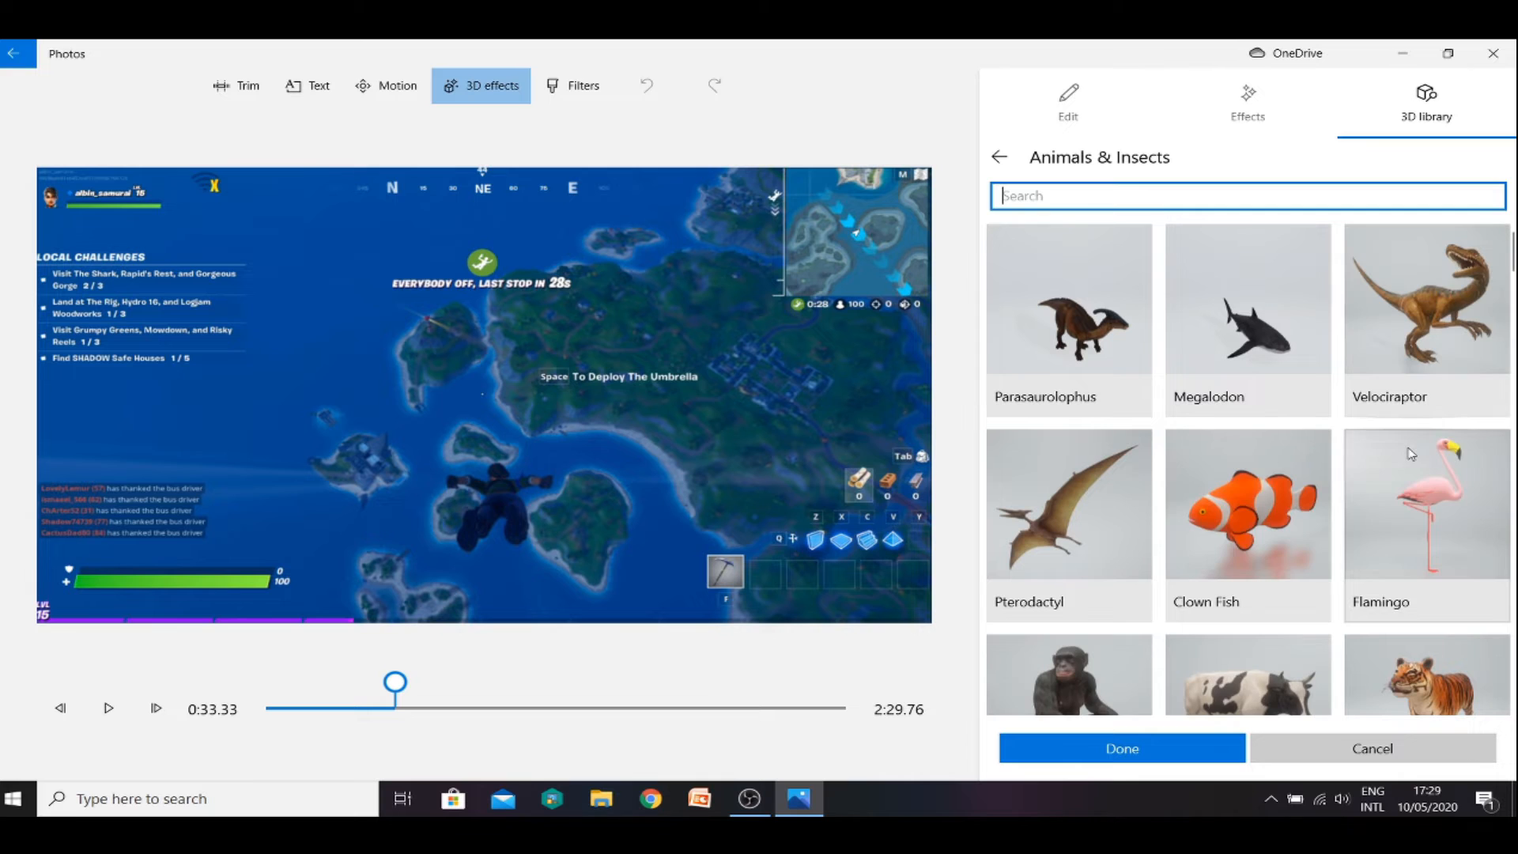
pyautogui.scroll(-3, 1393, 450)
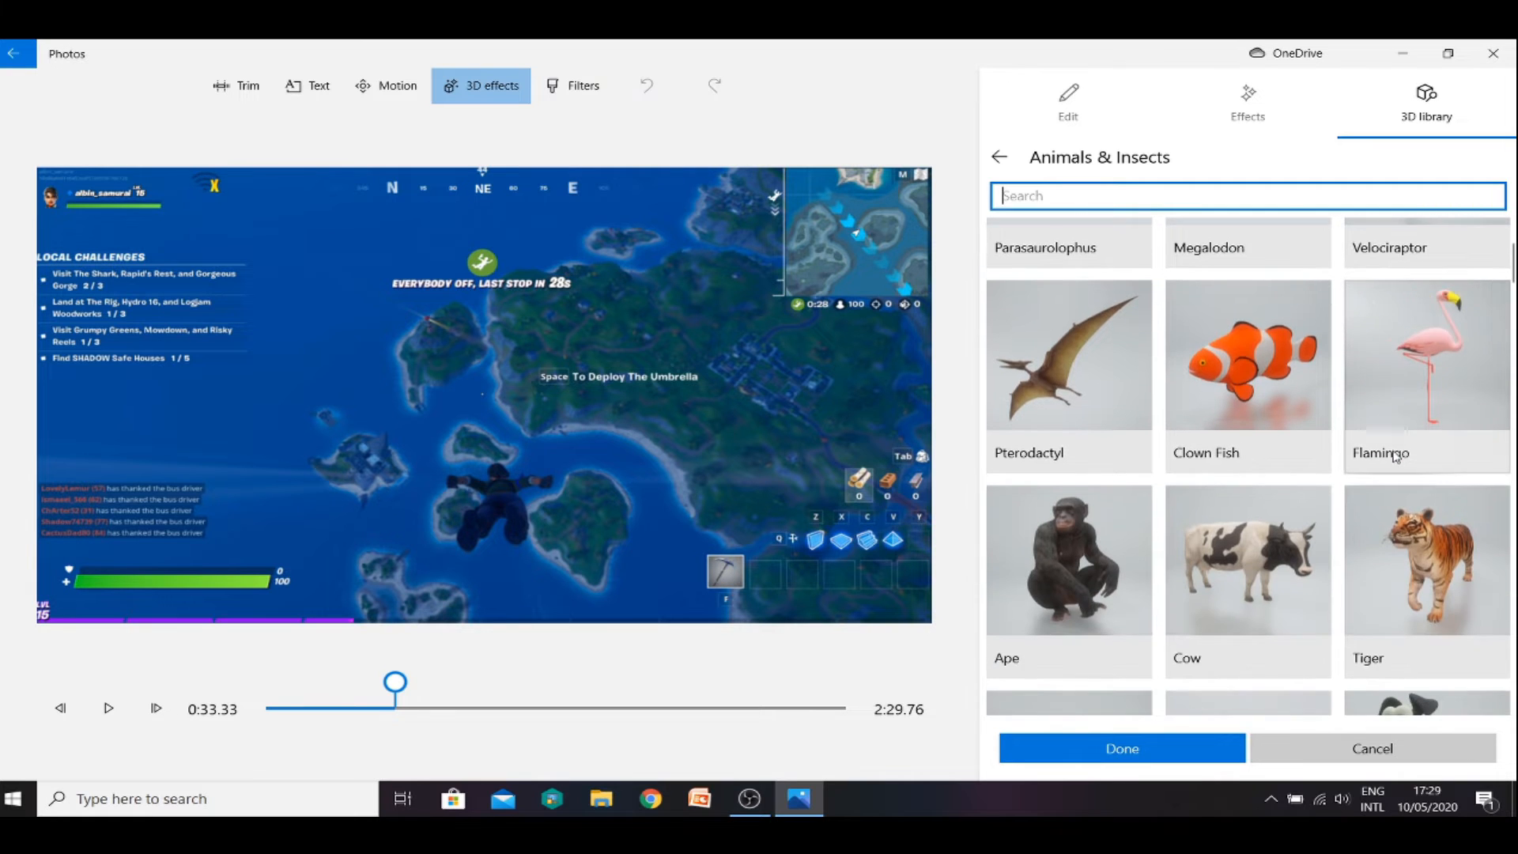
pyautogui.scroll(-1, 1393, 458)
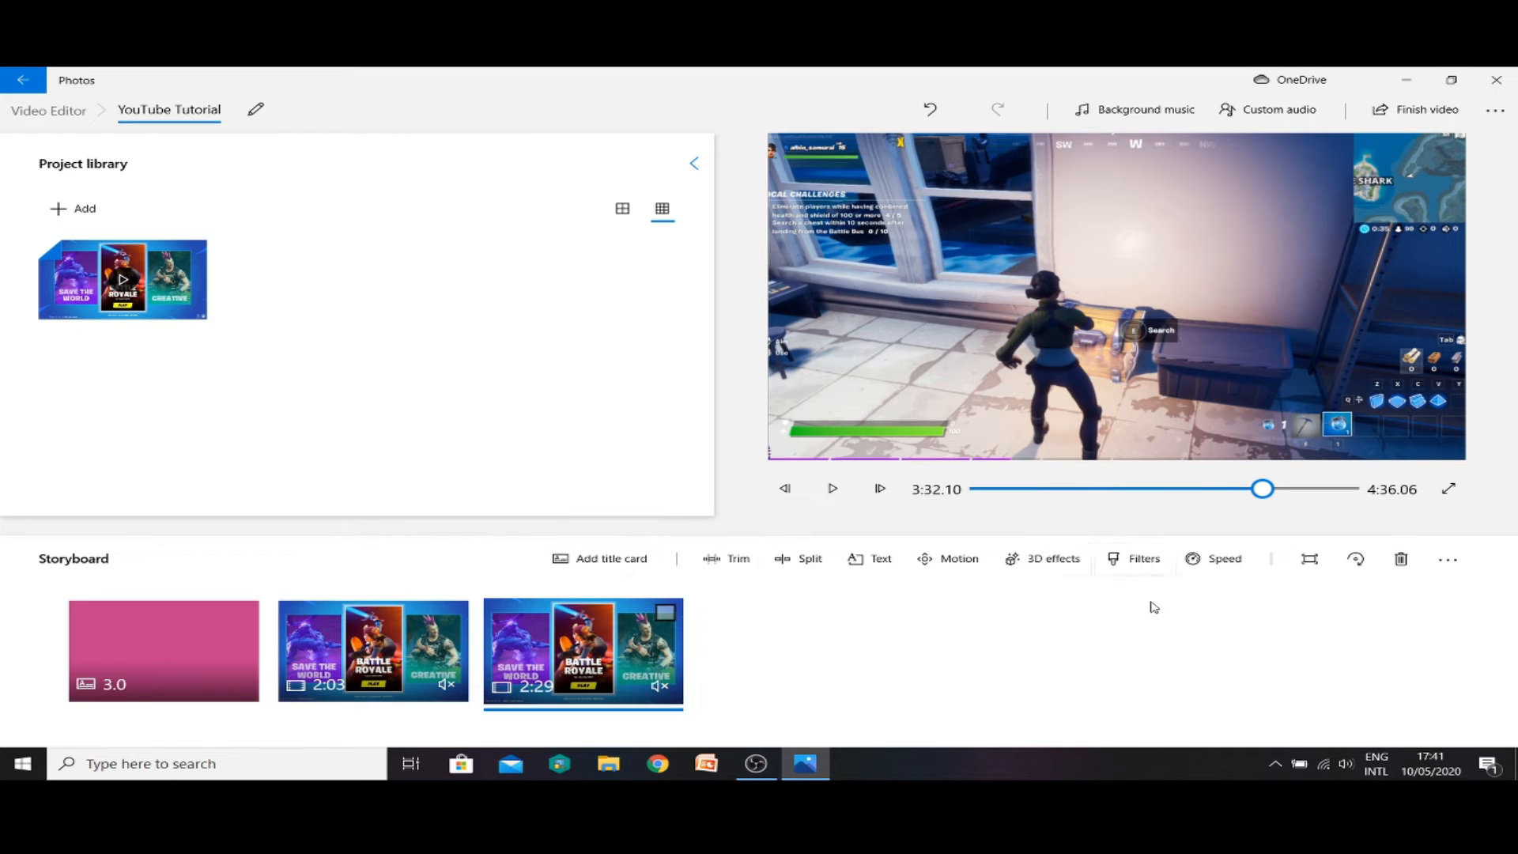
# - Open the filters for the last storyboard clip and preview the Classic filter at about 0:09
pyautogui.click(1147, 559)
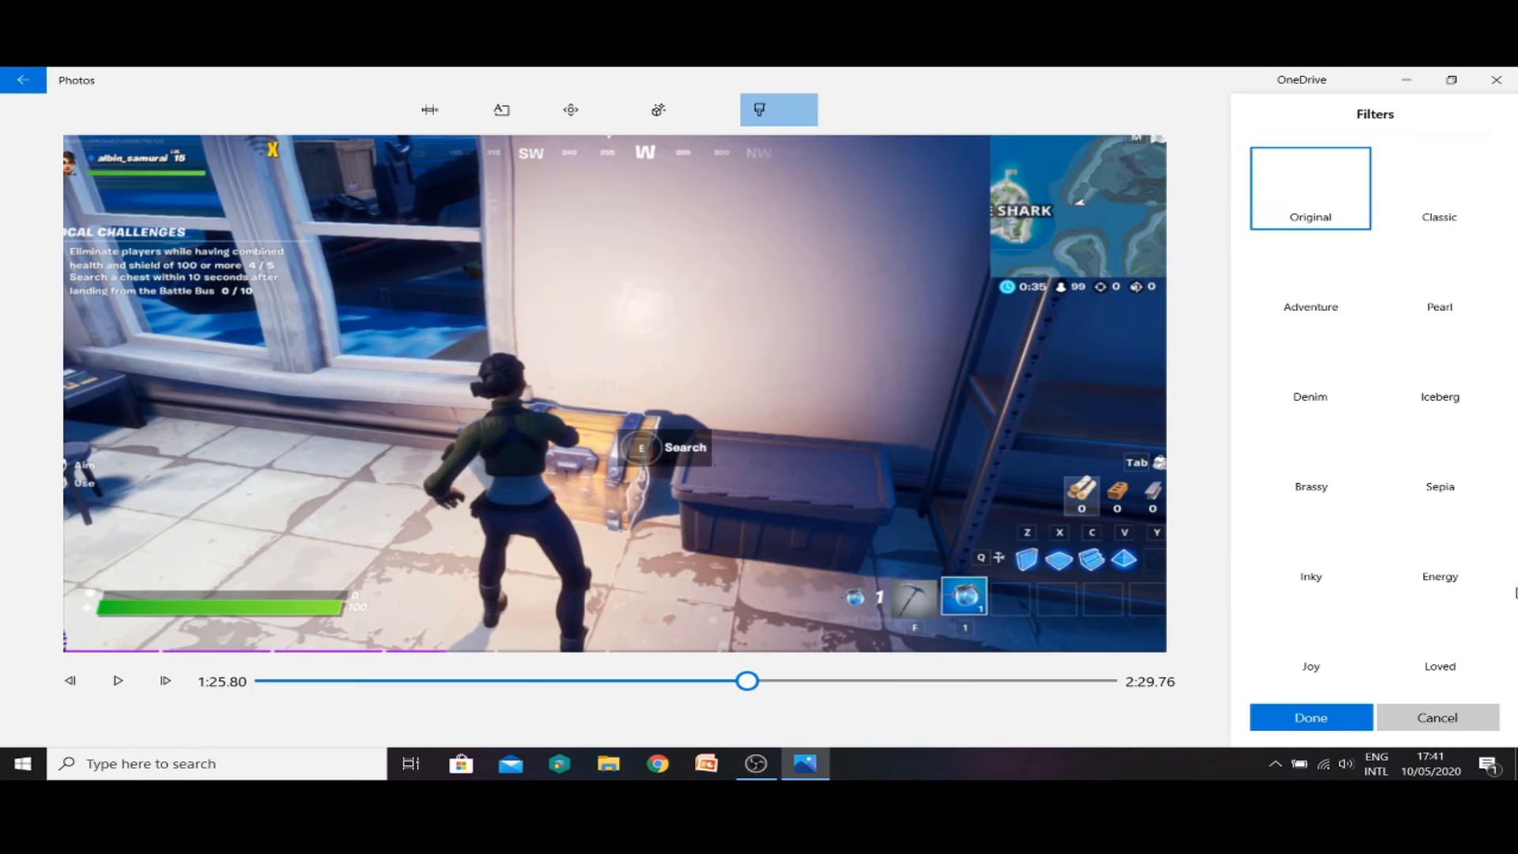
pyautogui.click(1392, 210)
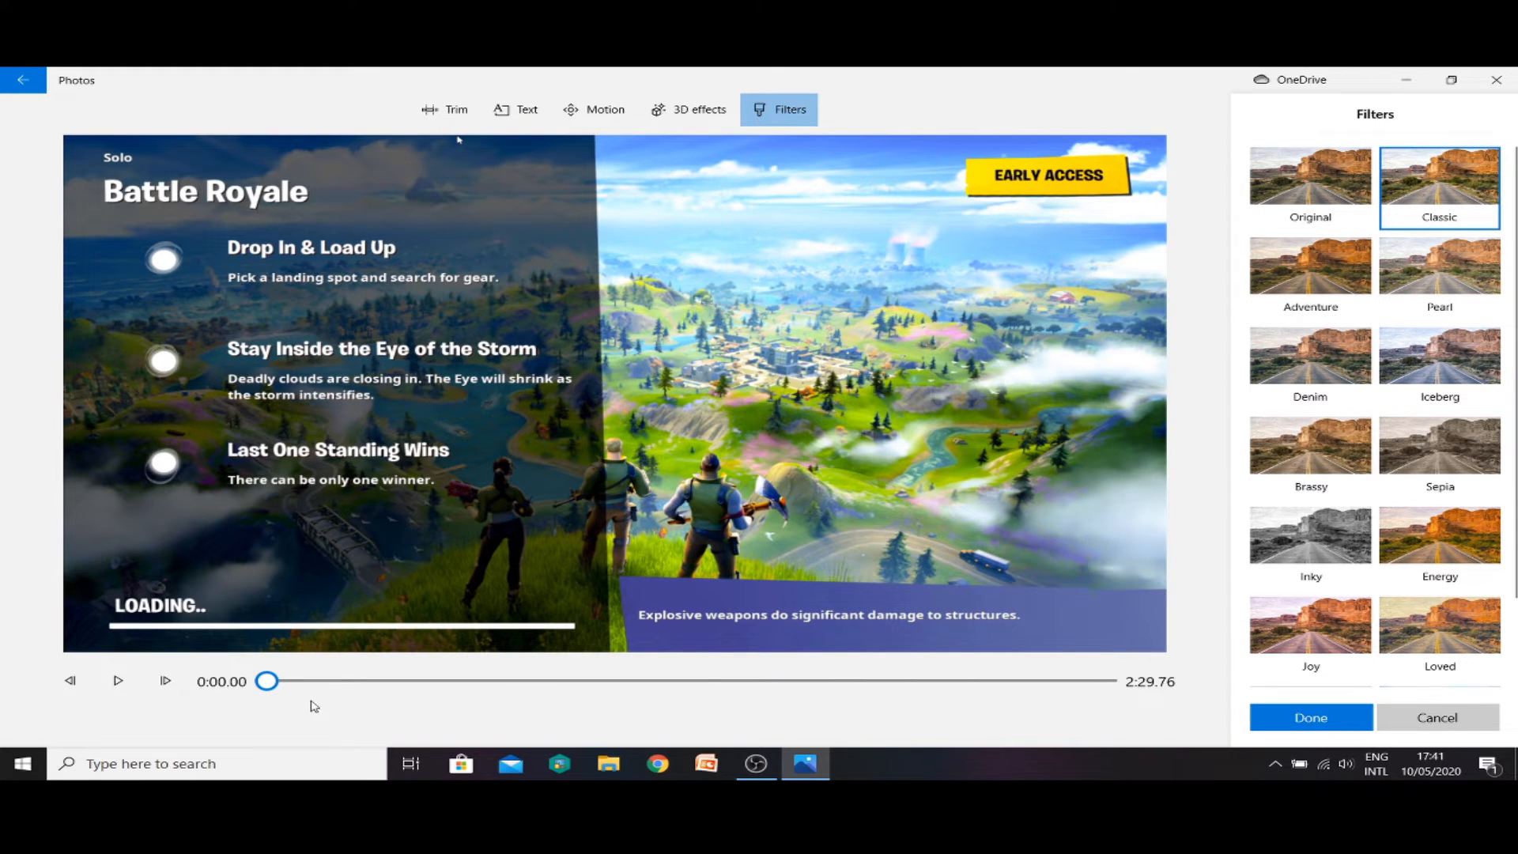
pyautogui.moveTo(302, 690); pyautogui.dragTo(329, 695)
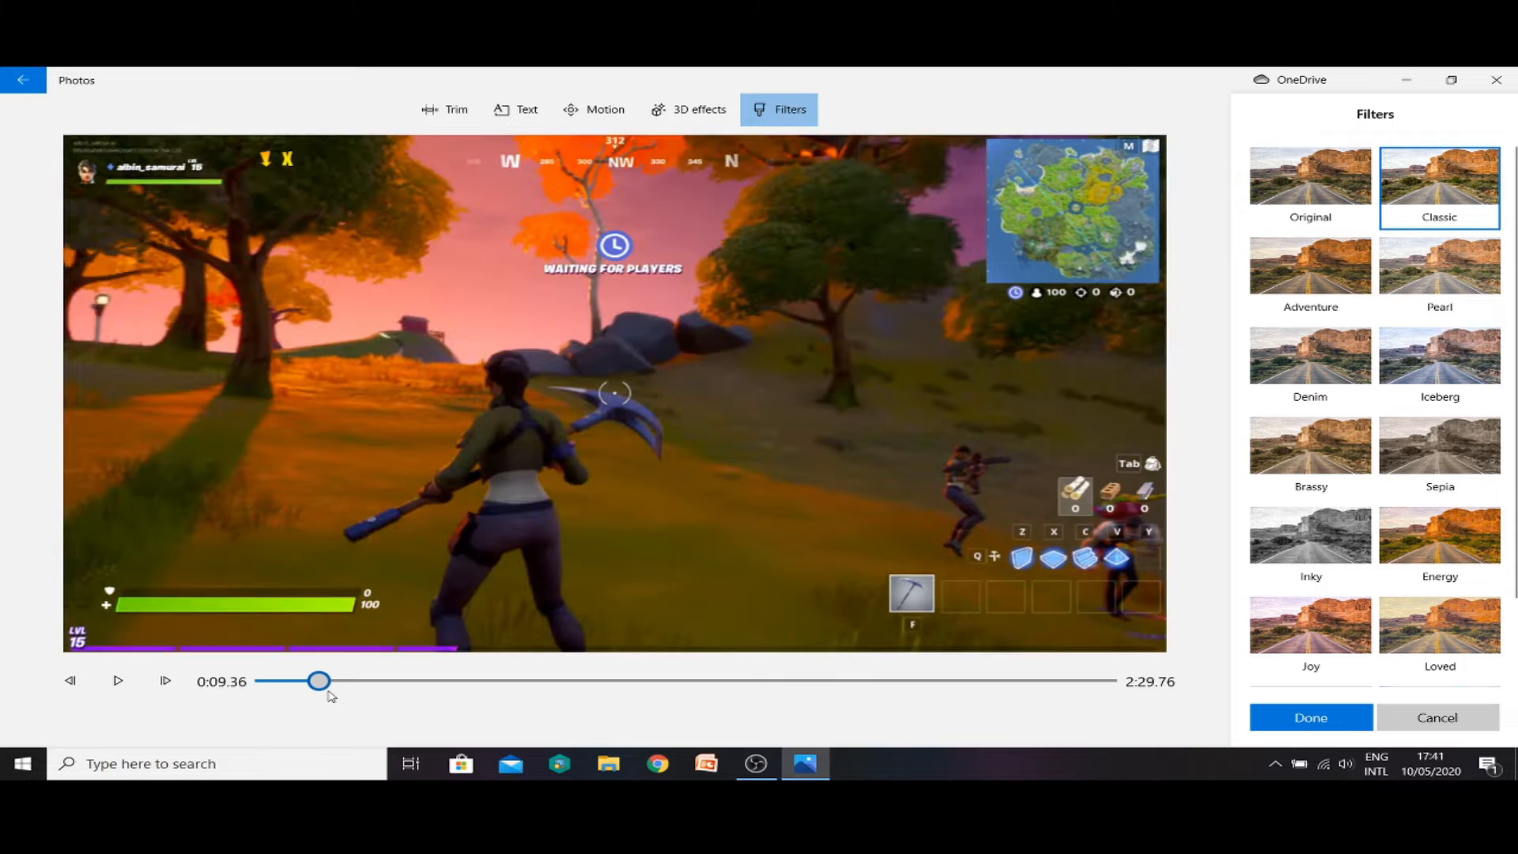
# - Try the Adventure, Pearl, Denim, Iceberg, Brassy, Sepia and Inky filters one after another on the clip
pyautogui.click(1308, 257)
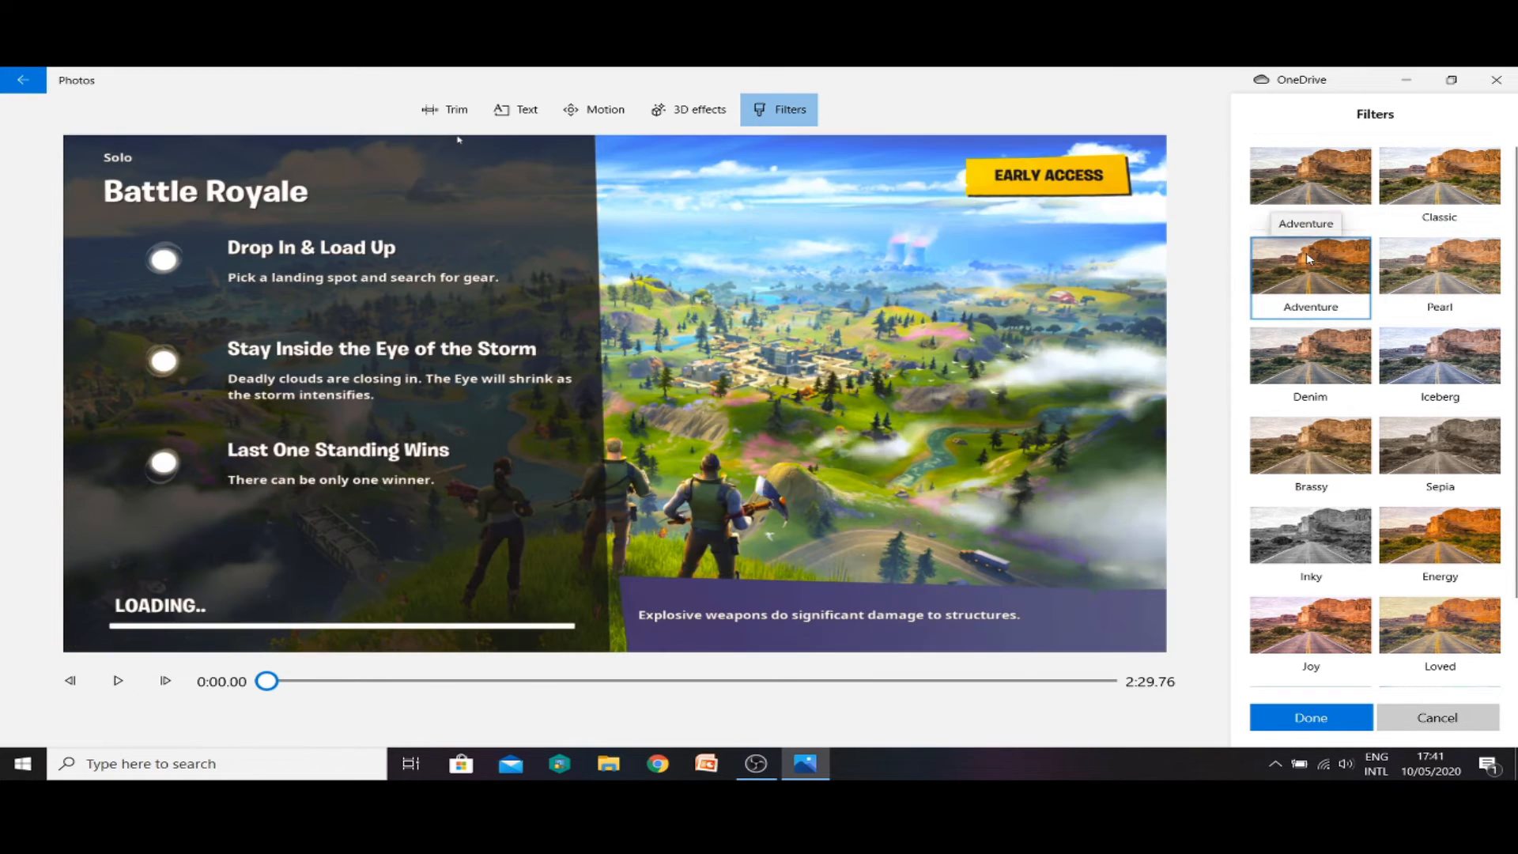
pyautogui.click(1423, 294)
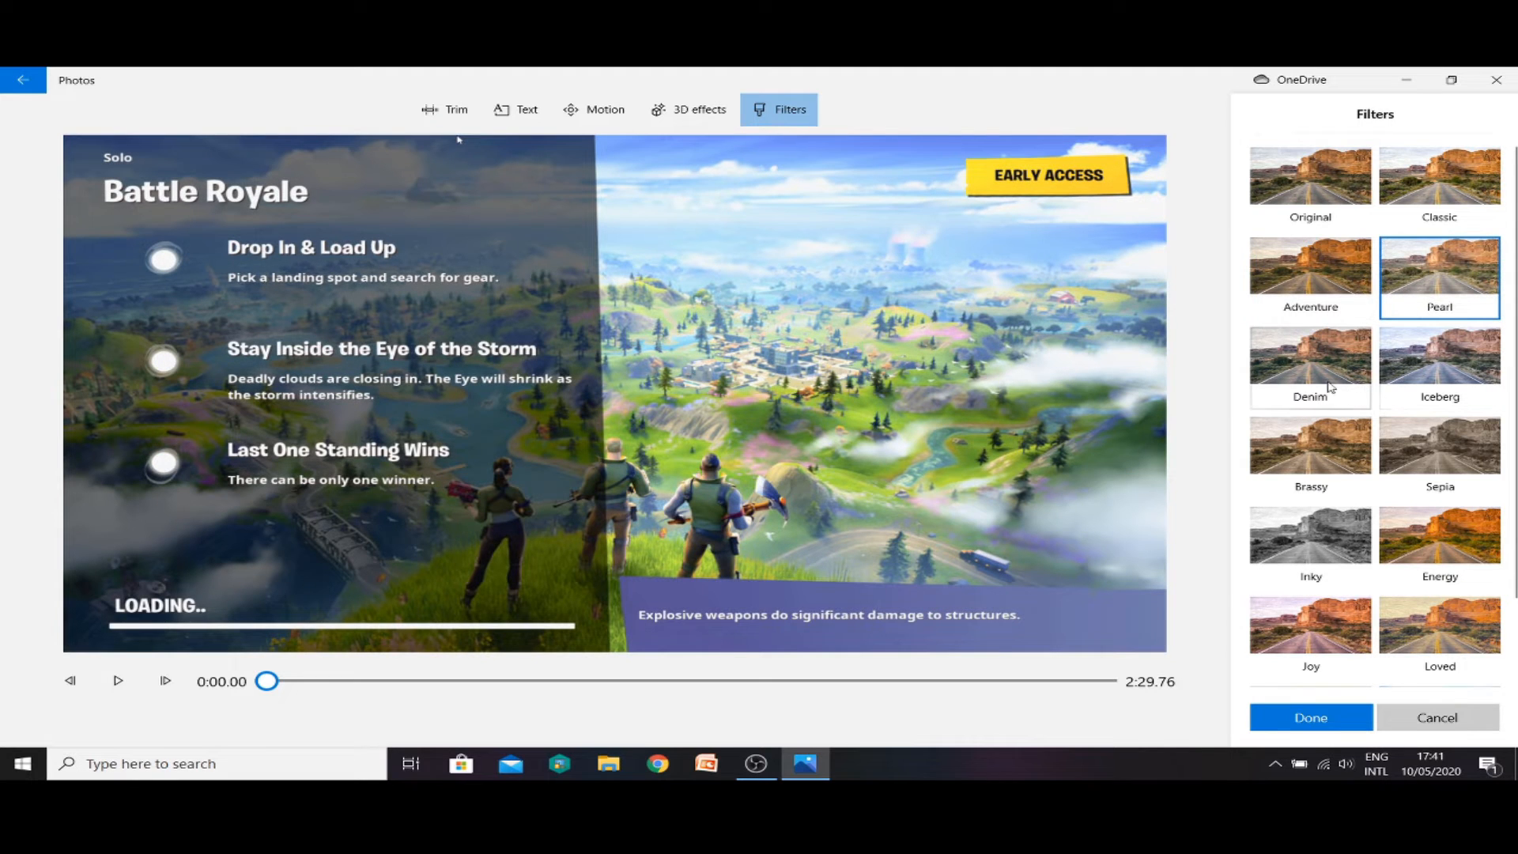
pyautogui.click(1304, 378)
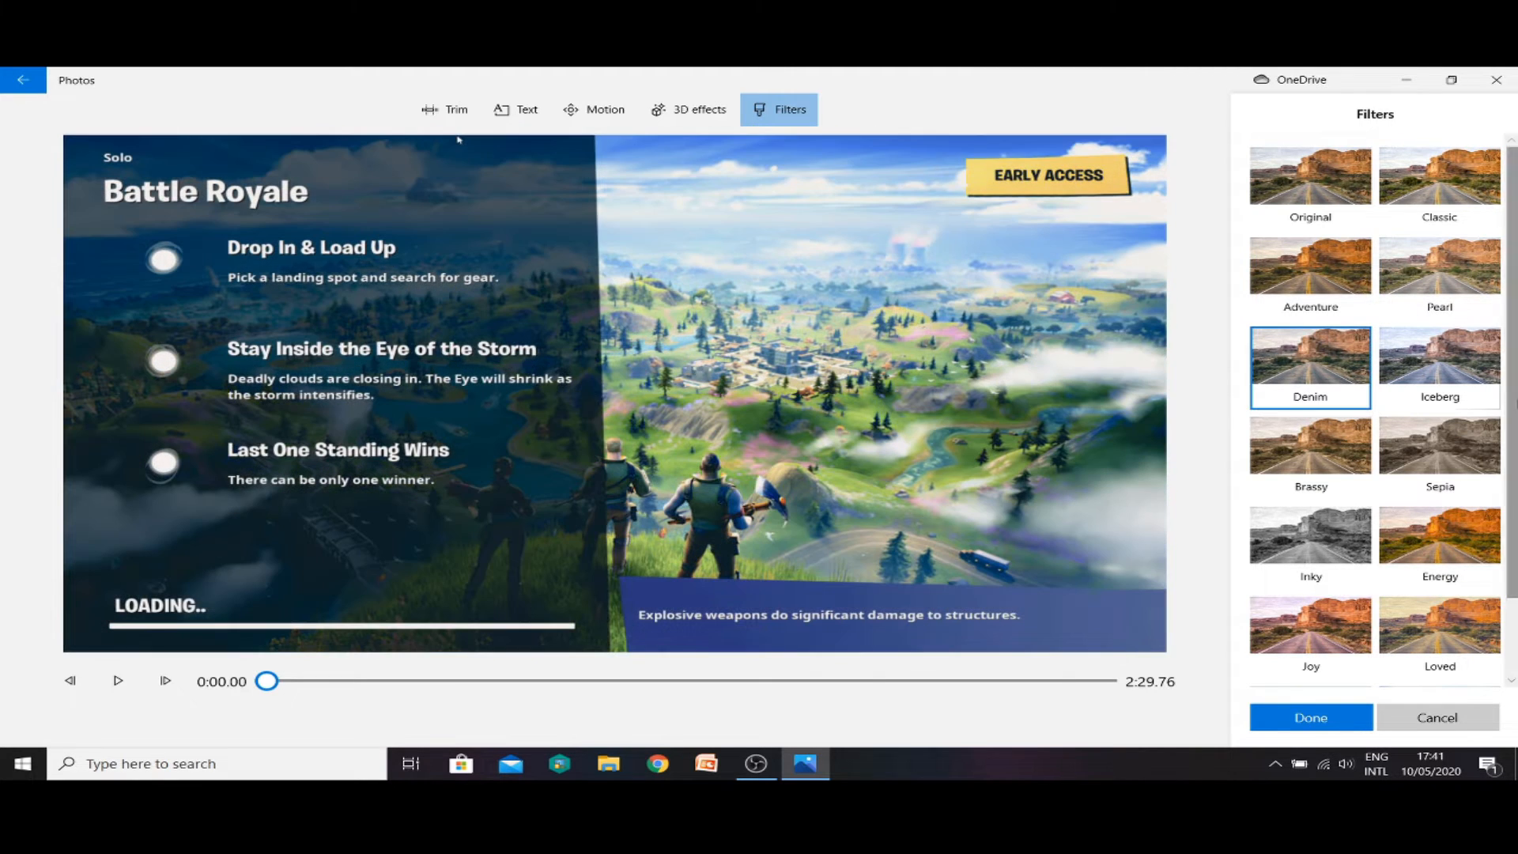
pyautogui.click(1435, 378)
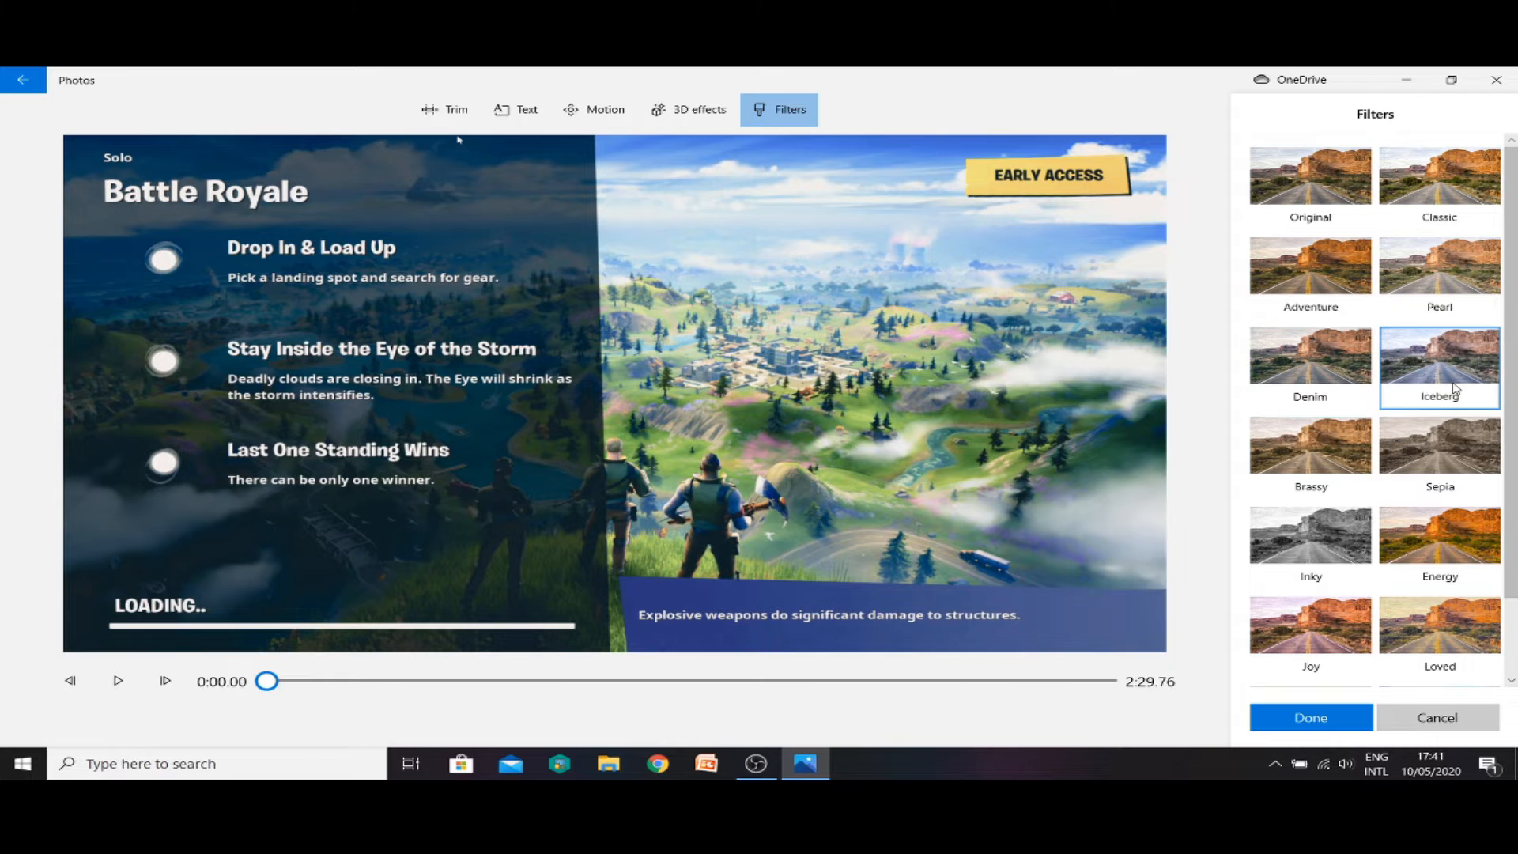
pyautogui.click(1311, 455)
pyautogui.click(1460, 483)
pyautogui.click(1336, 531)
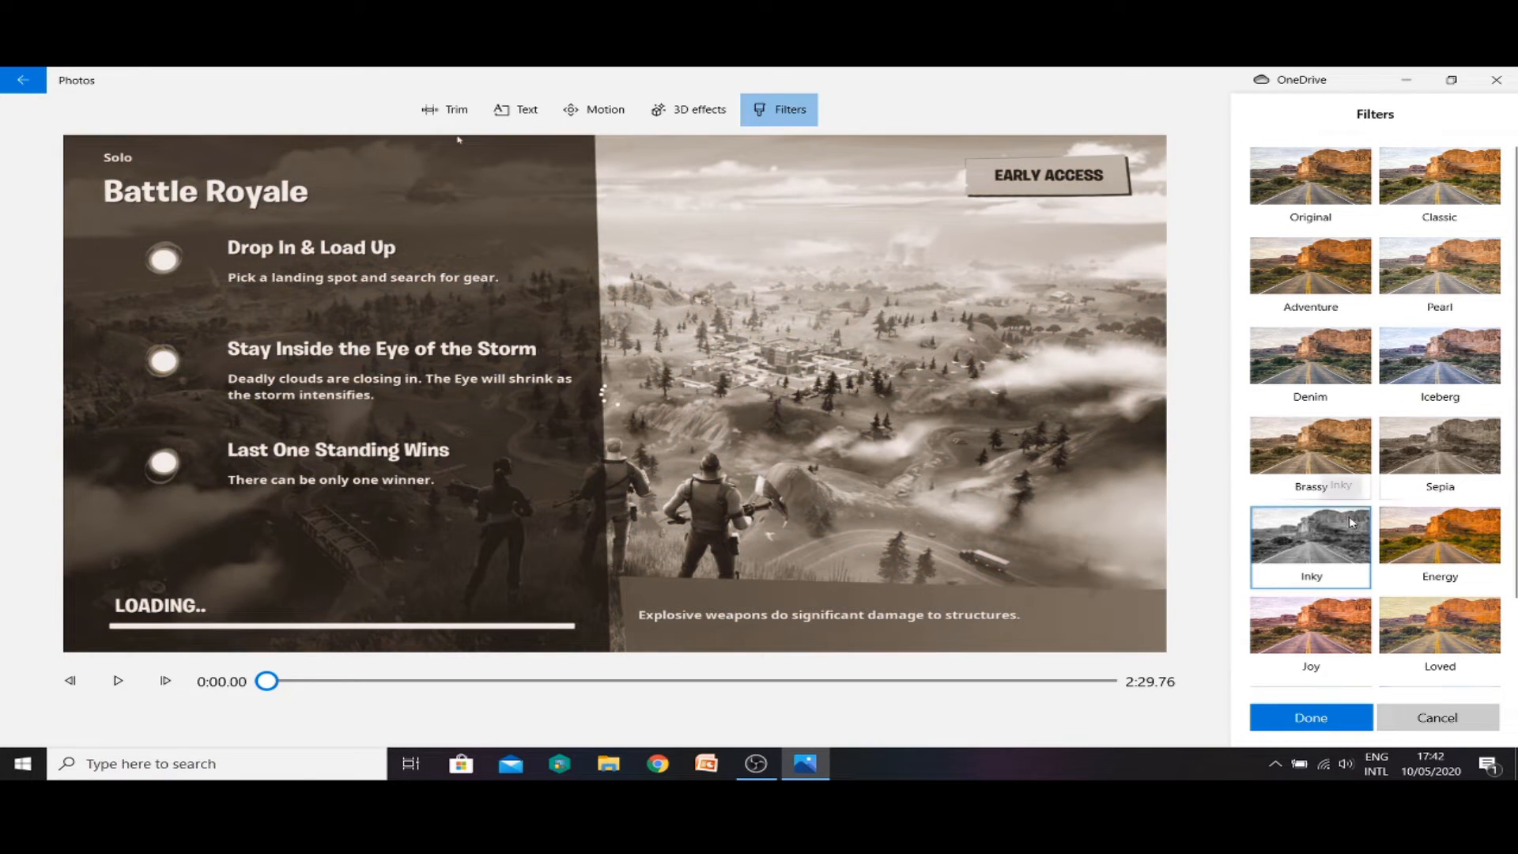
# - Apply the Energy filter to the last clip and return to the storyboard
pyautogui.click(1395, 526)
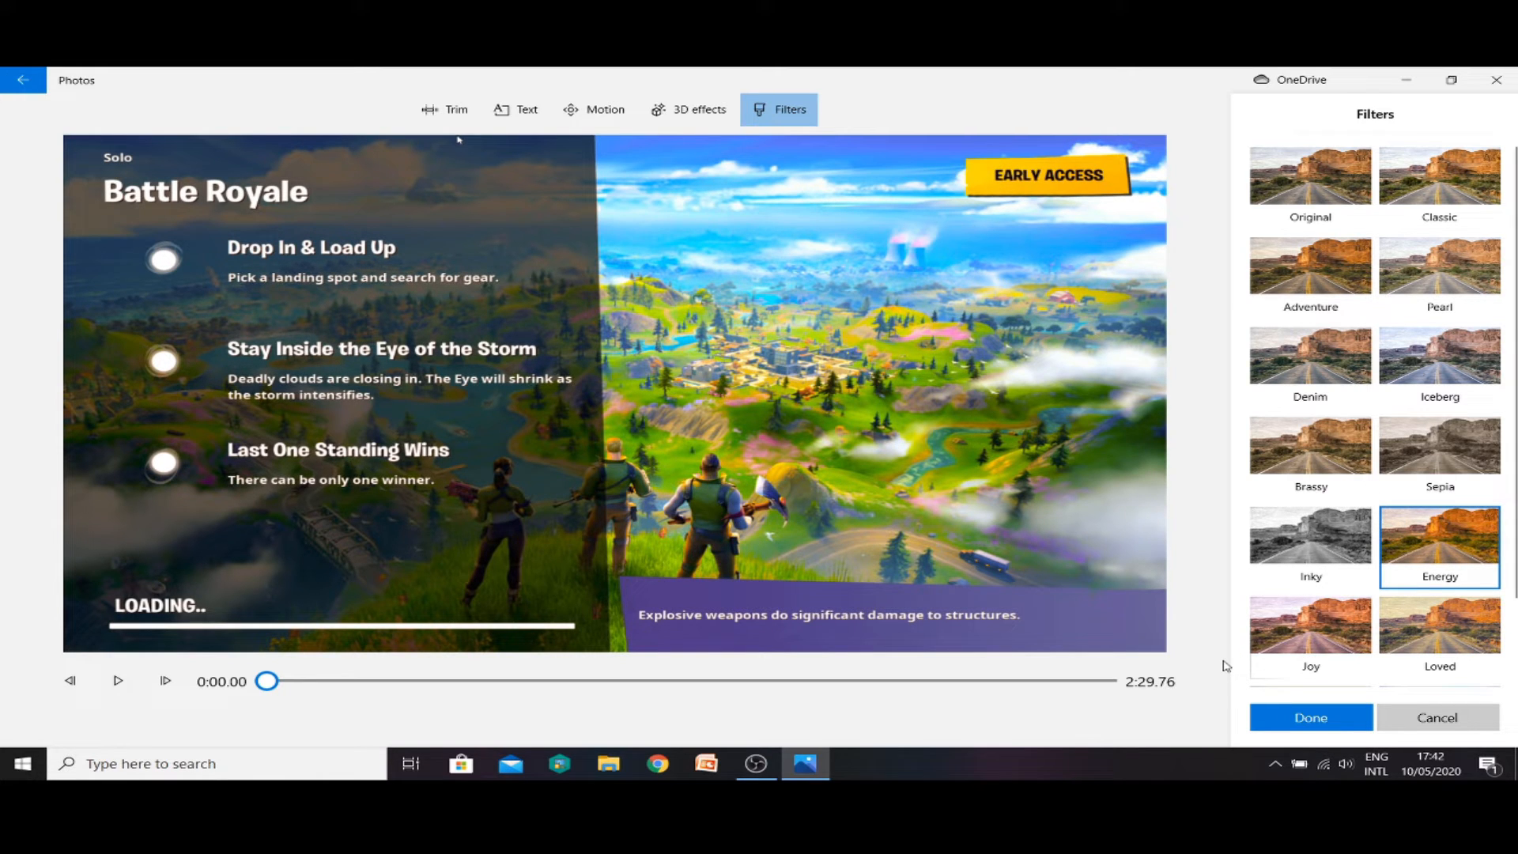
pyautogui.click(1267, 720)
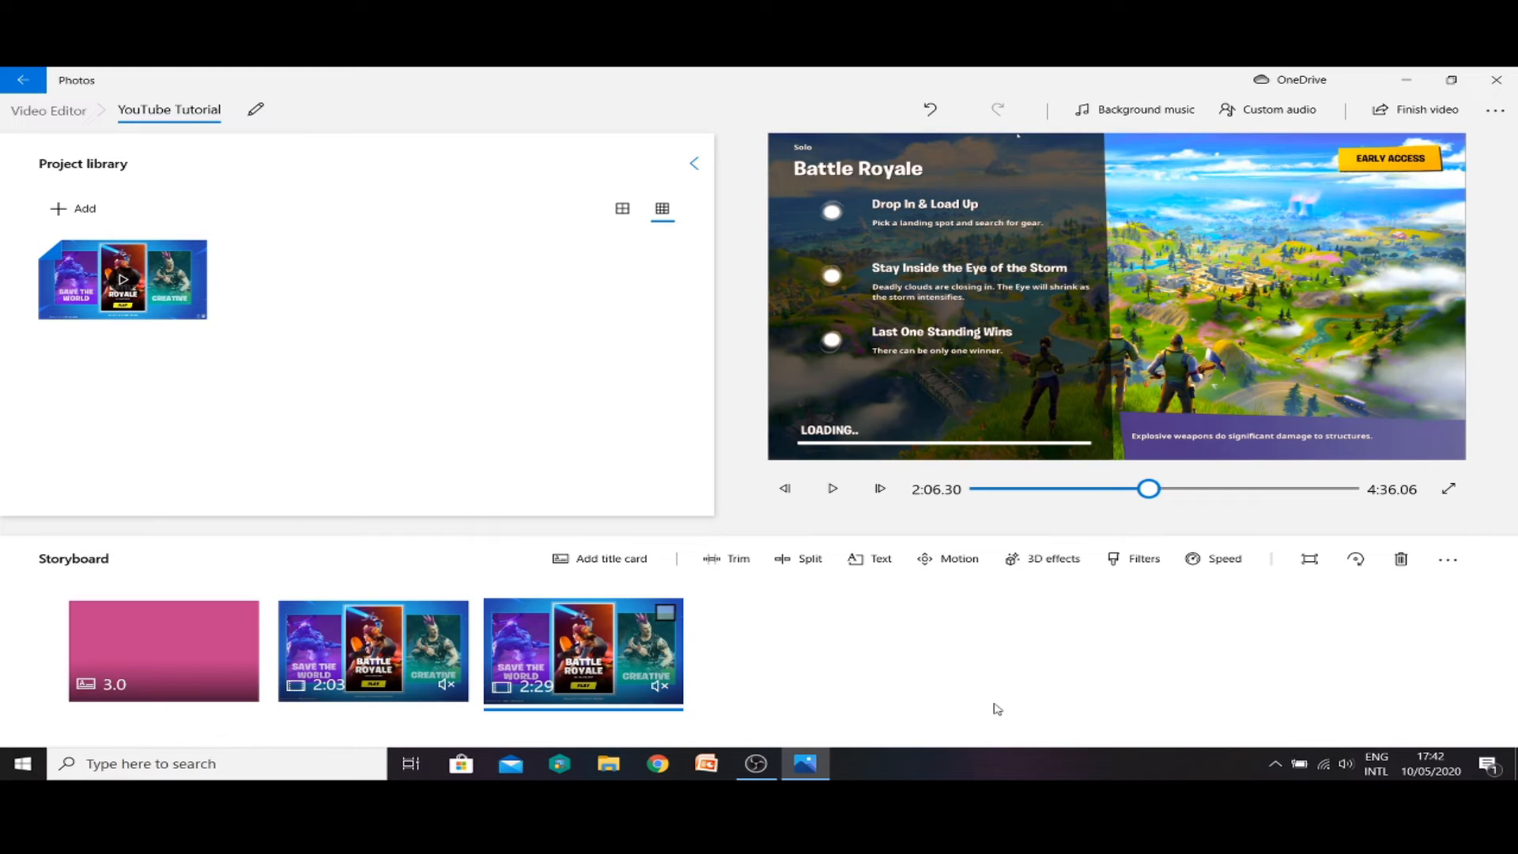
# - Check the last clip's speed setting, and select the first gameplay clip and preview it from its start
pyautogui.click(1217, 565)
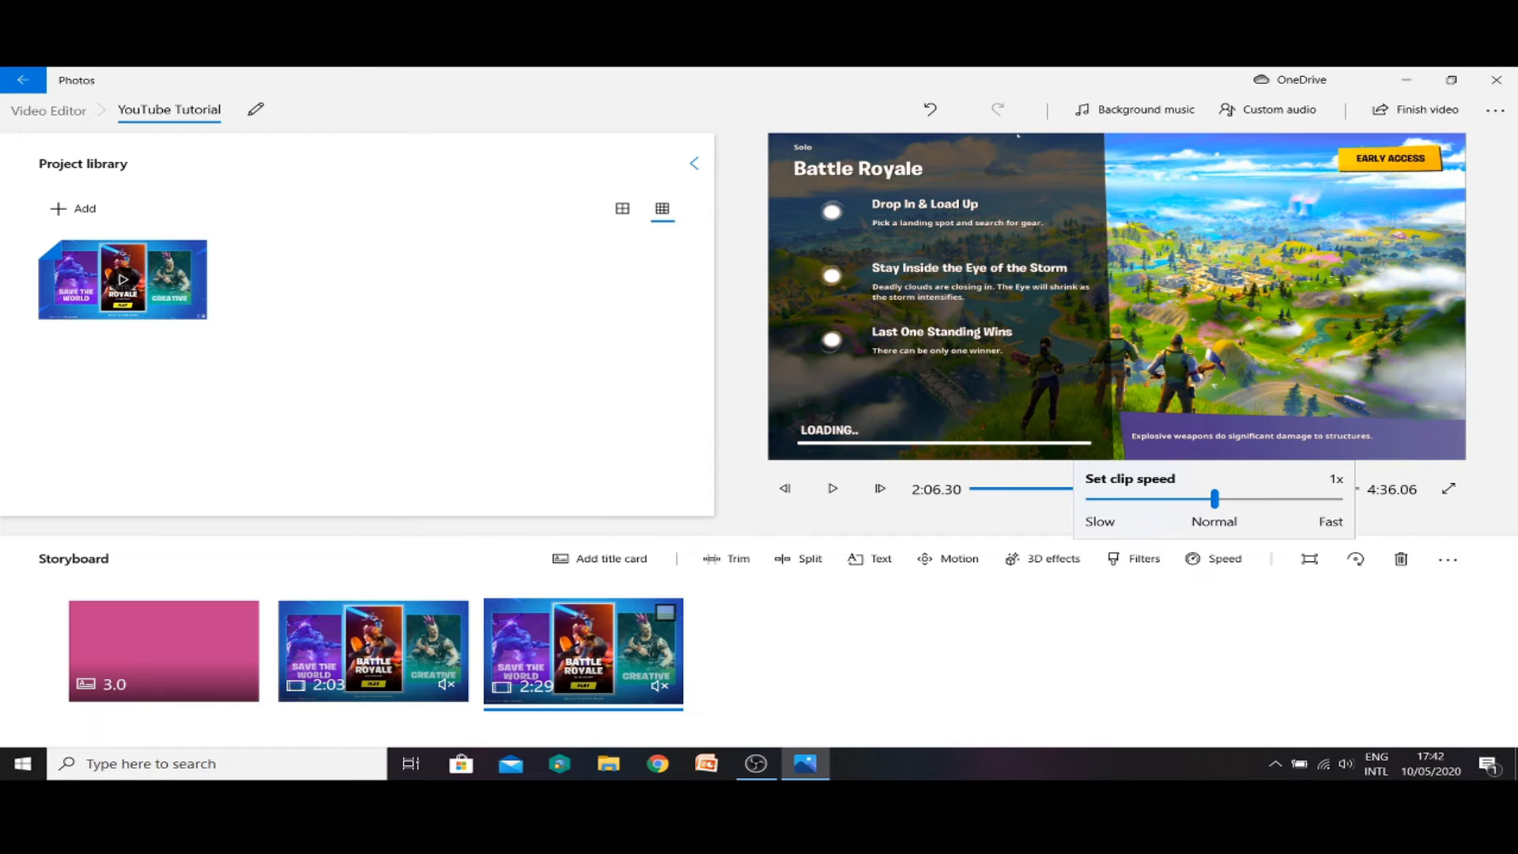
pyautogui.click(365, 692)
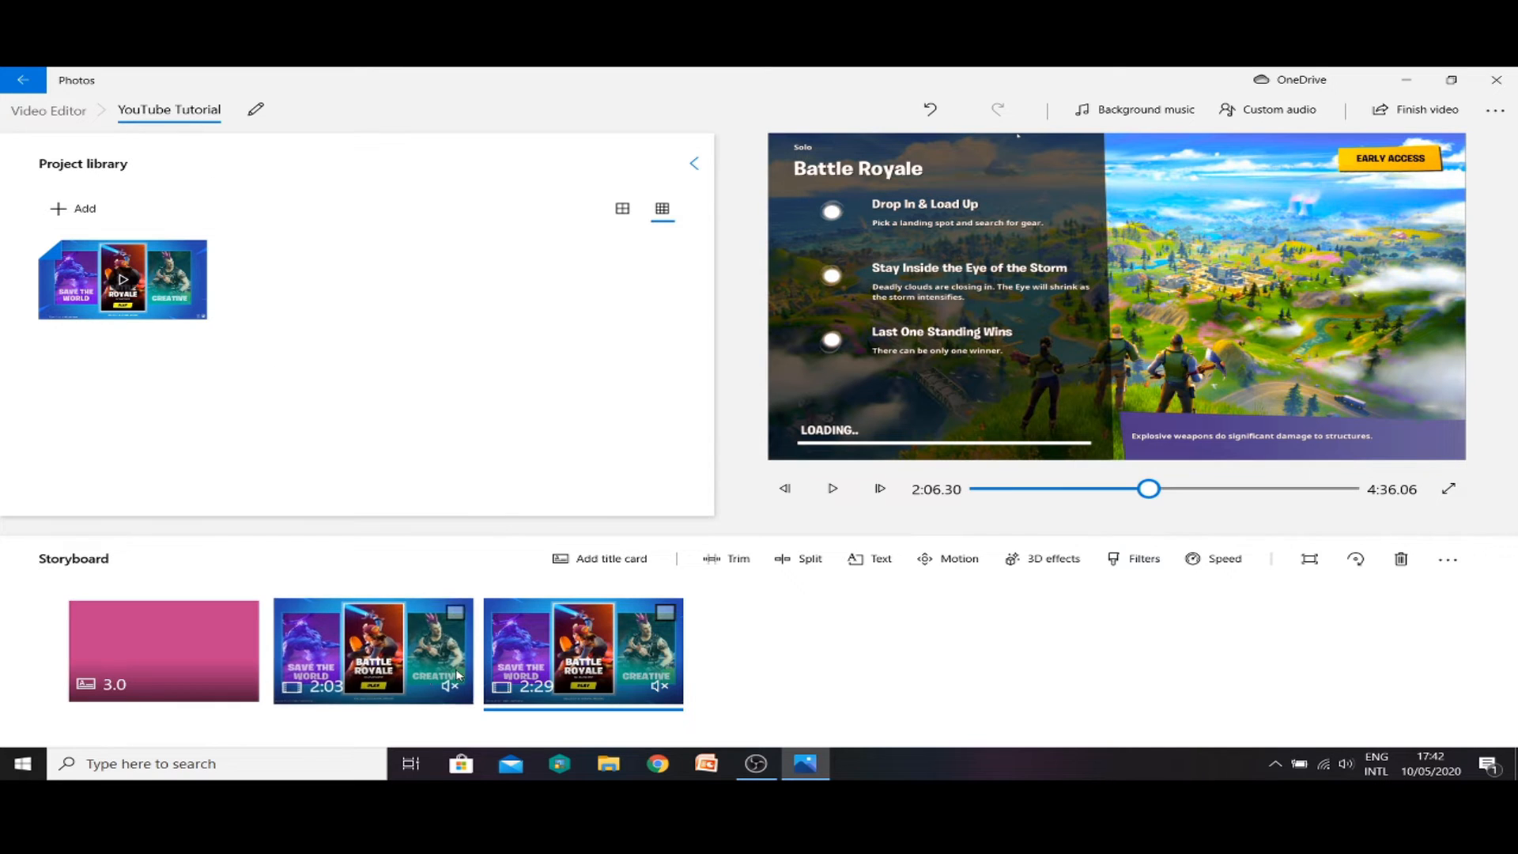
pyautogui.click(384, 668)
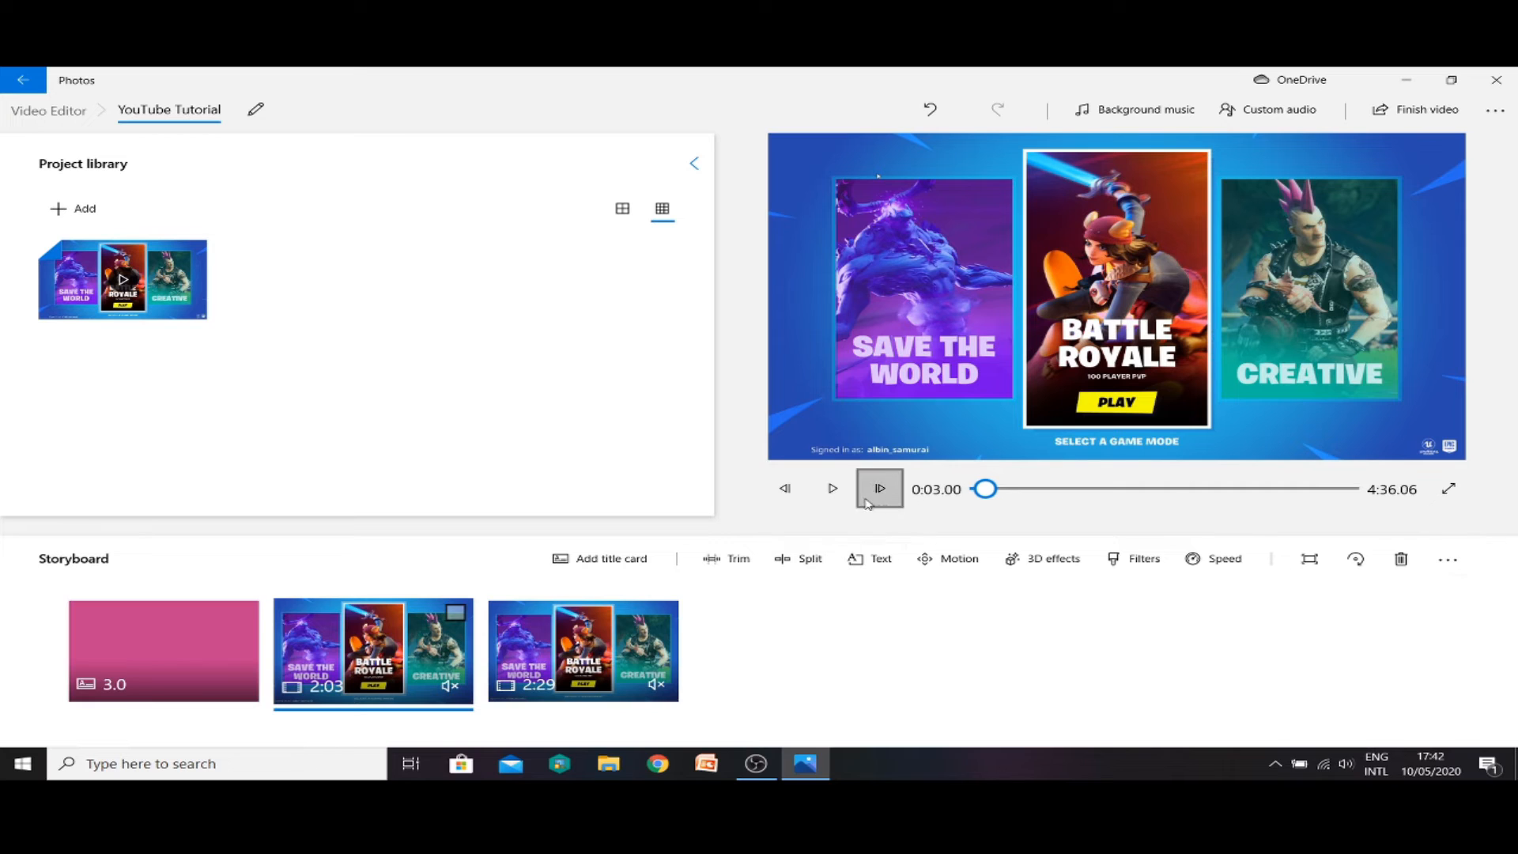
pyautogui.click(831, 489)
pyautogui.moveTo(994, 492); pyautogui.dragTo(1229, 514)
pyautogui.moveTo(1097, 509); pyautogui.dragTo(946, 518)
pyautogui.click(317, 624)
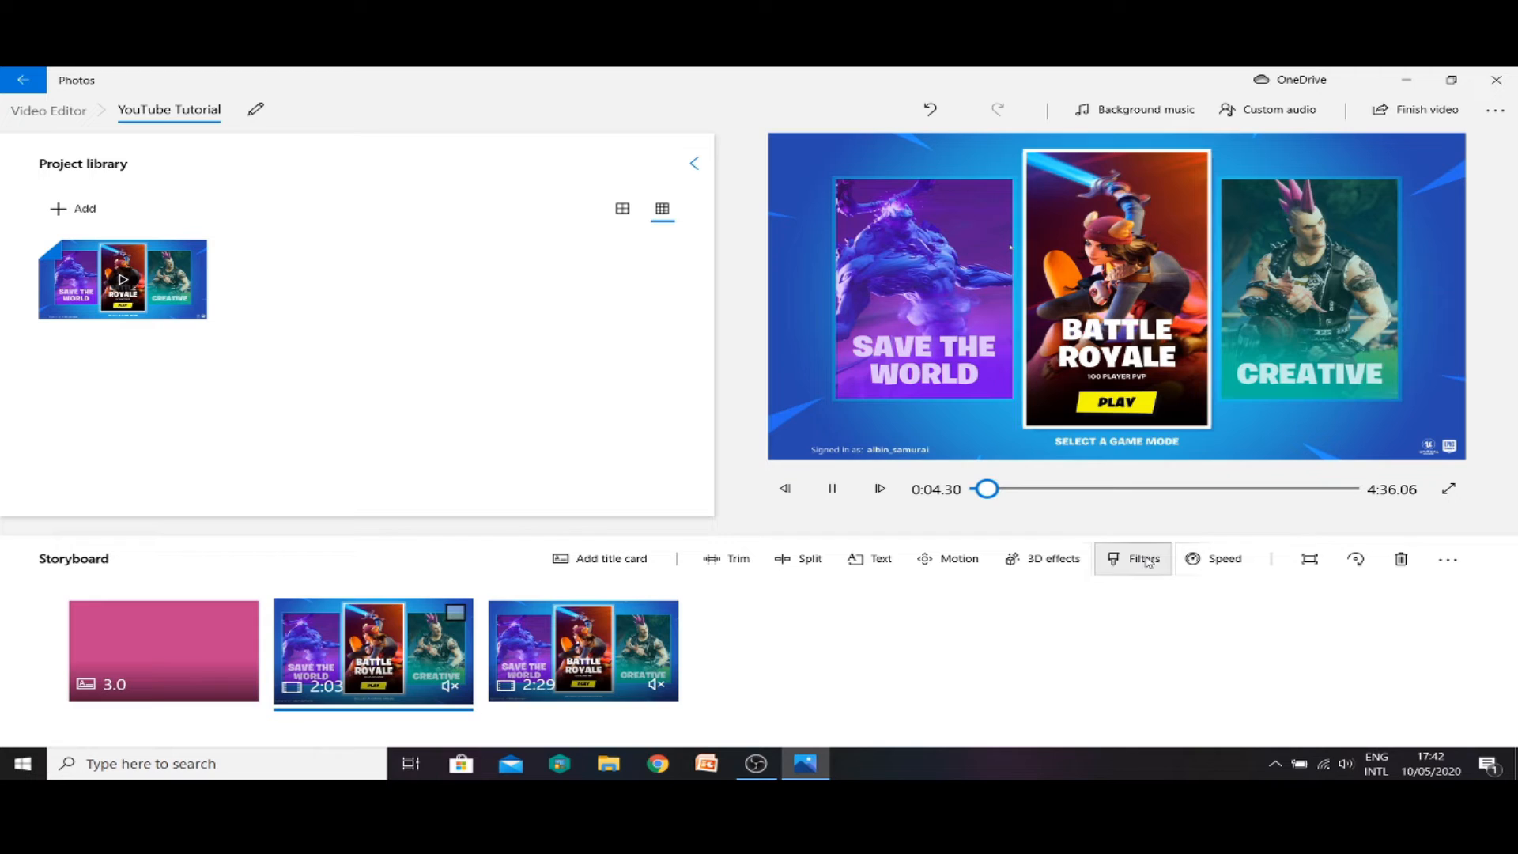
# - Pause playback and speed up the first gameplay clip until its length is 30.83 seconds
pyautogui.click(1213, 559)
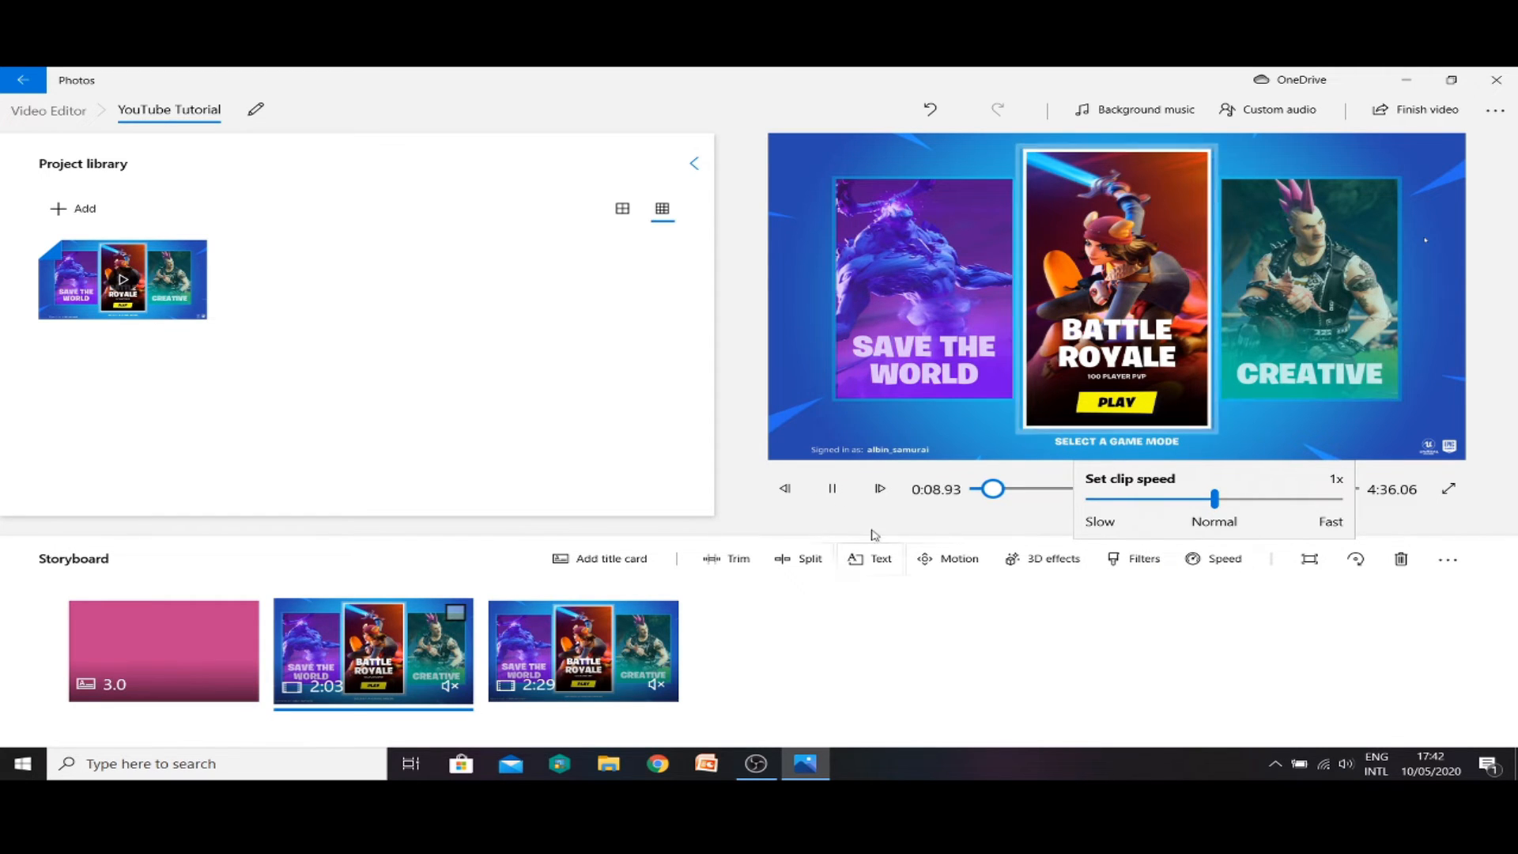
pyautogui.click(831, 488)
pyautogui.click(831, 488)
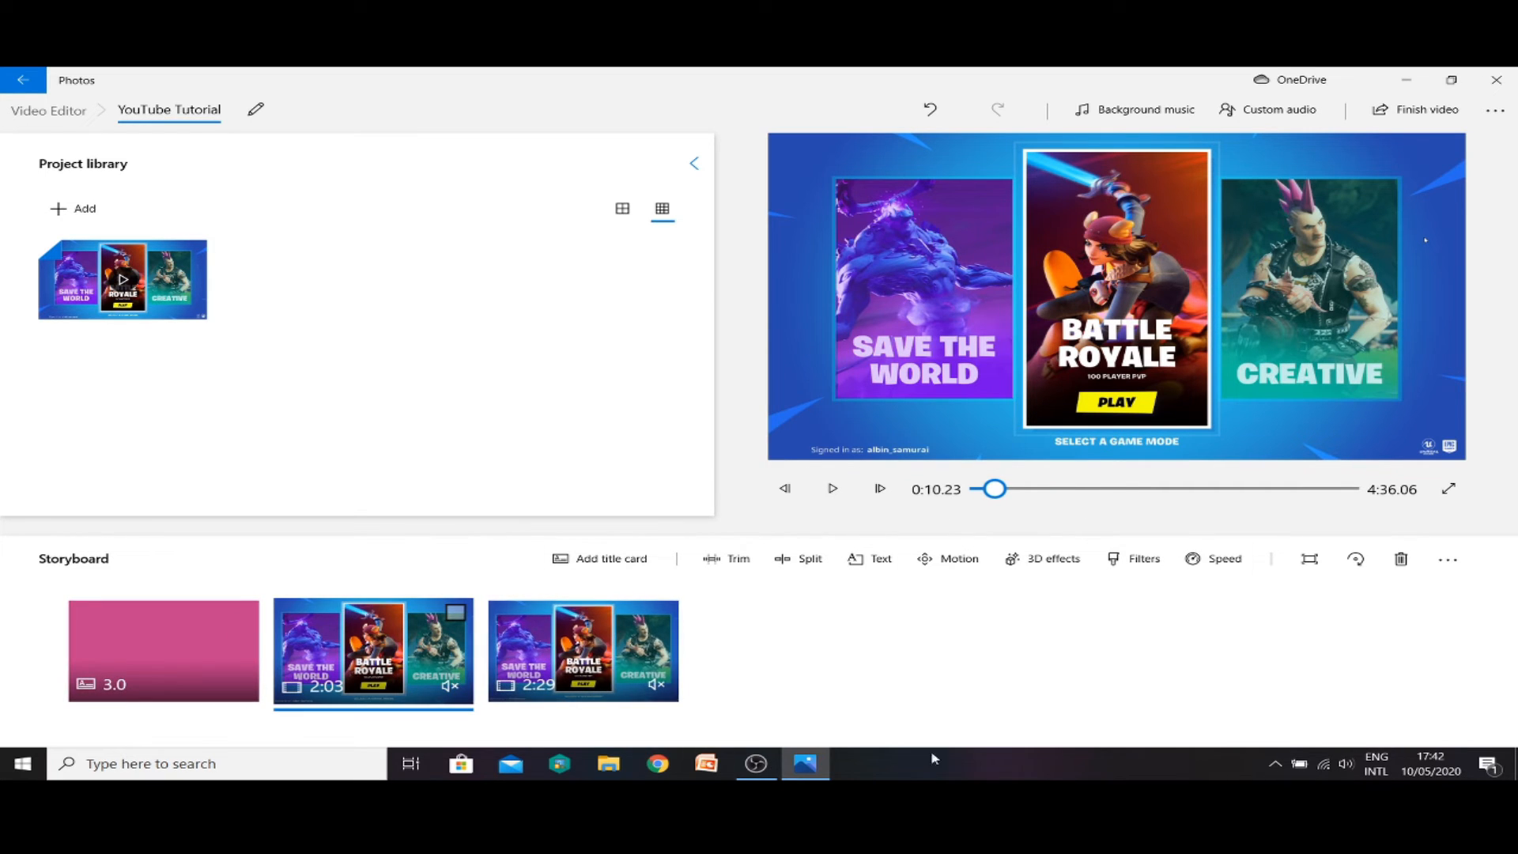
pyautogui.click(1199, 573)
pyautogui.moveTo(1212, 498); pyautogui.dragTo(1256, 507)
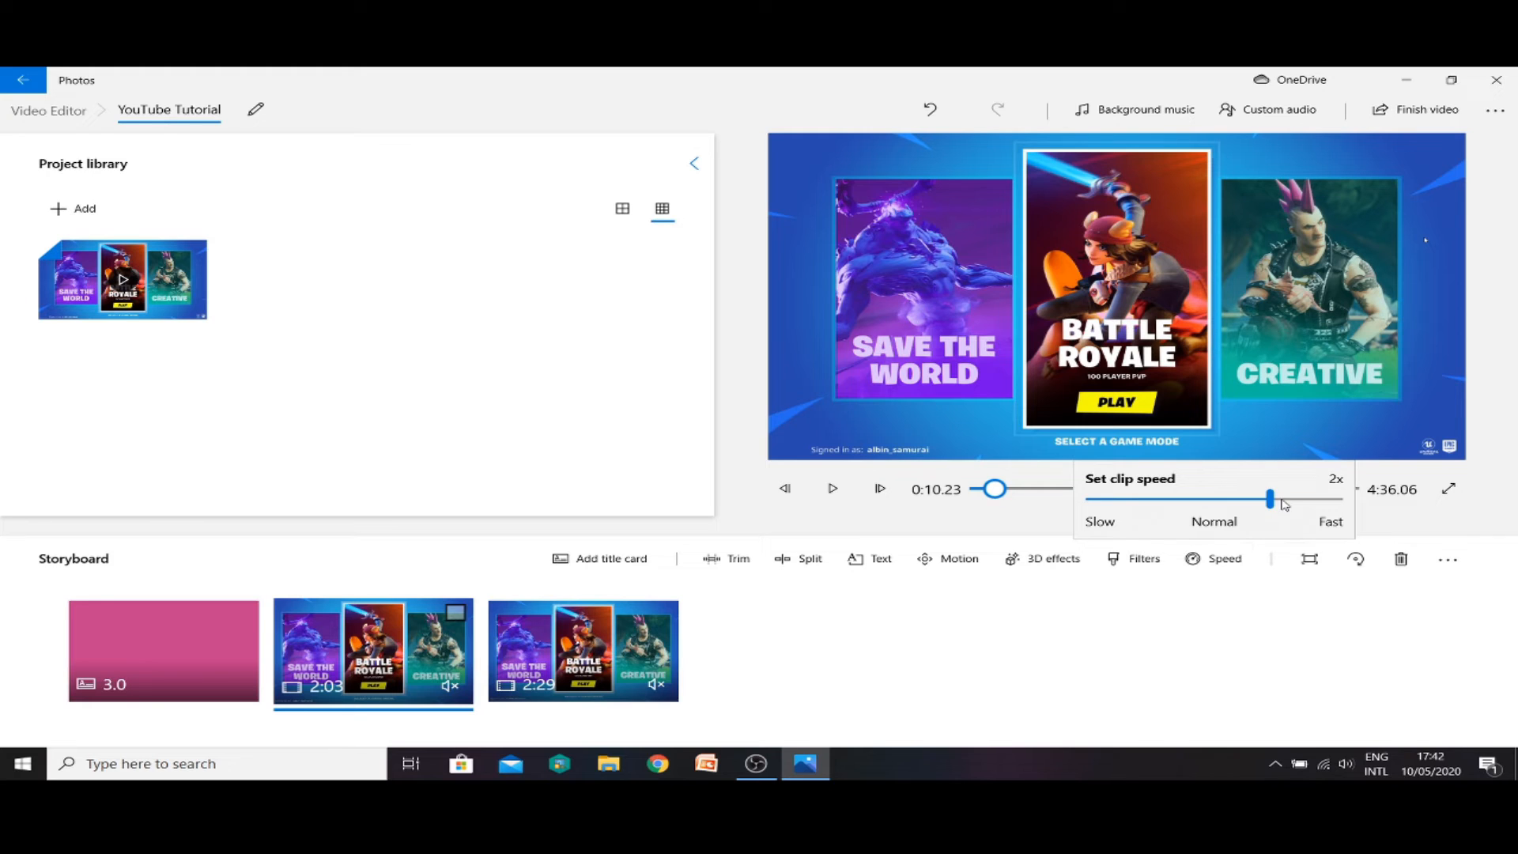
pyautogui.click(1158, 633)
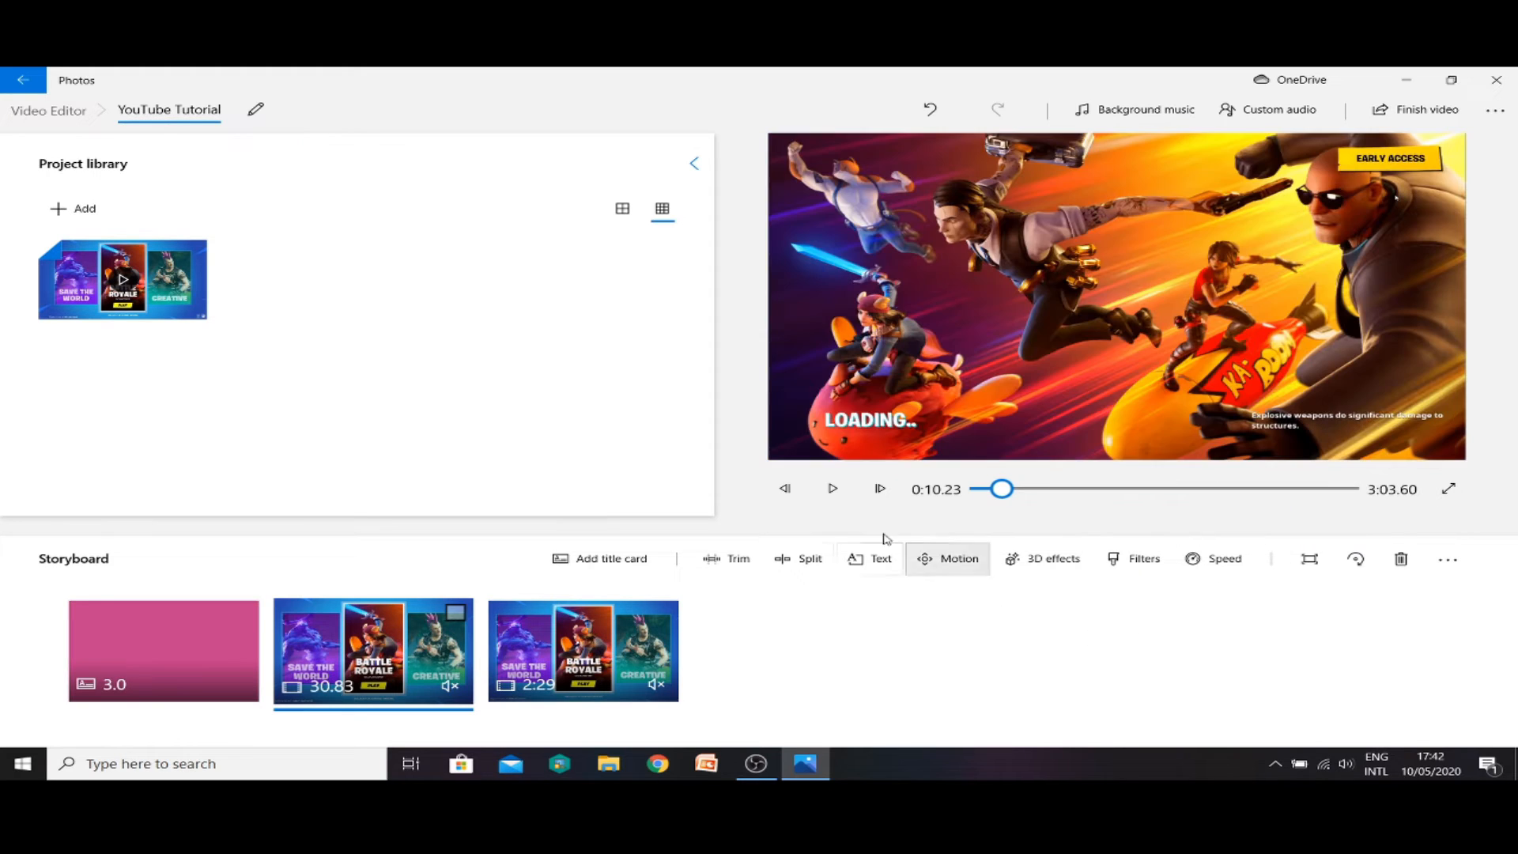
# - Replay the project from the beginning and pause at about 0:22 to review the sped-up clip
pyautogui.moveTo(1009, 493); pyautogui.dragTo(980, 490)
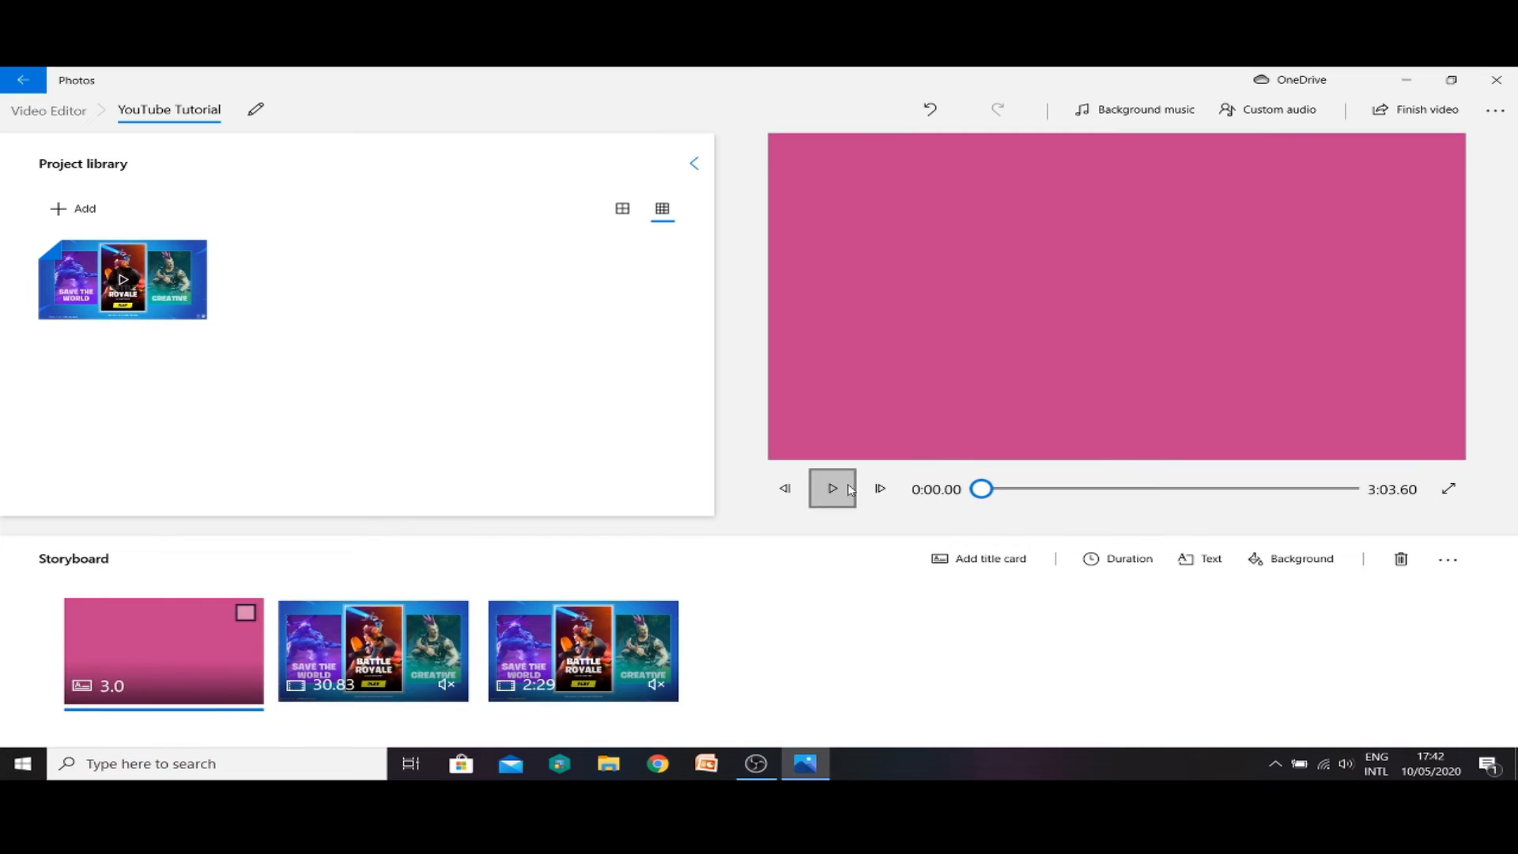
pyautogui.click(833, 488)
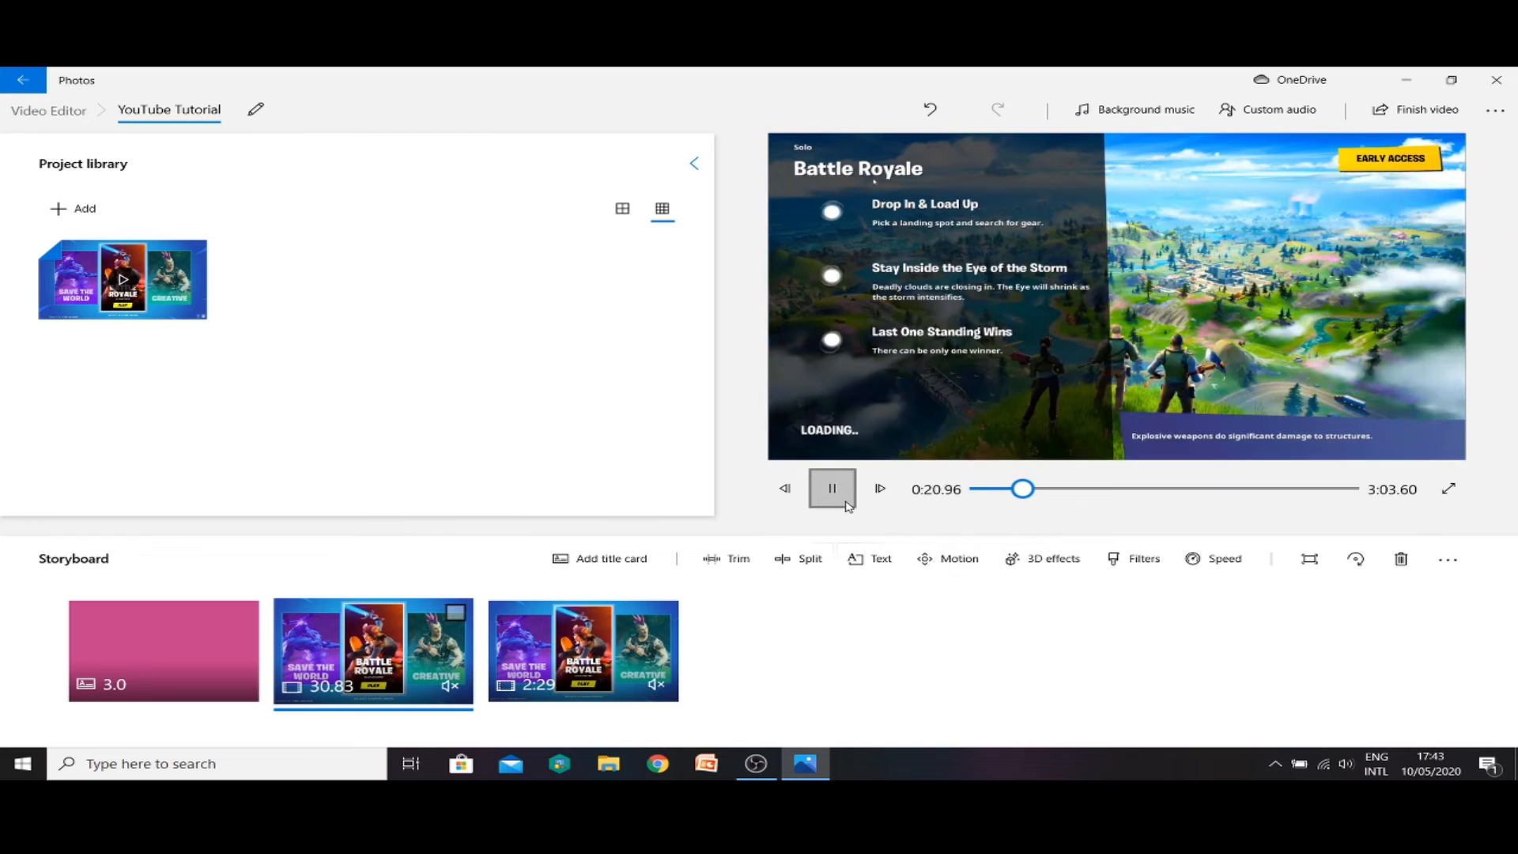
pyautogui.click(846, 504)
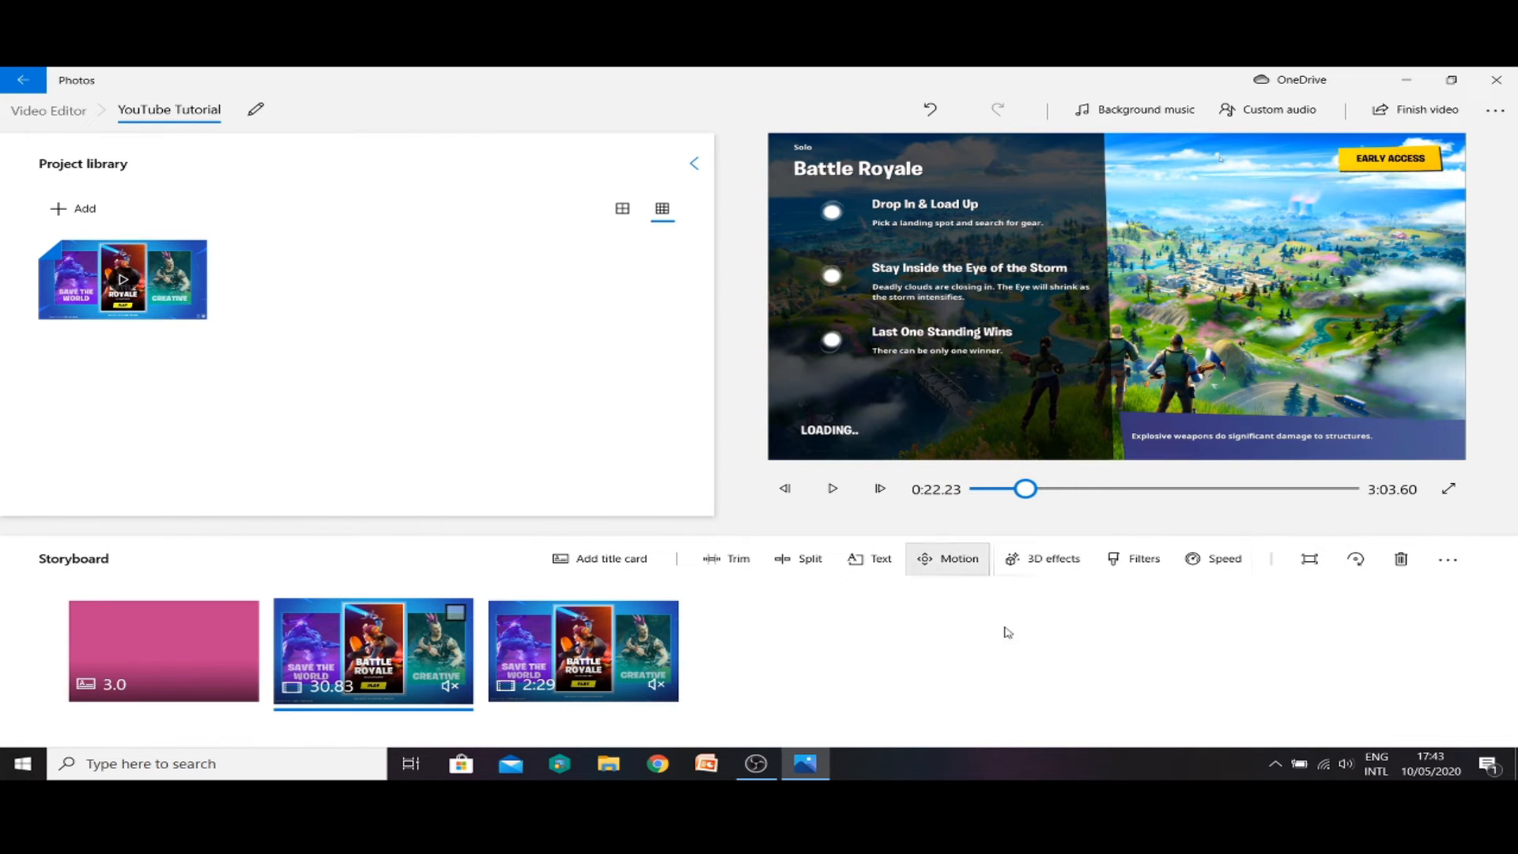
# - Check the first gameplay clip's black bar options and rotate the clip until it lies sideways, turned 90° clockwise
pyautogui.click(1309, 558)
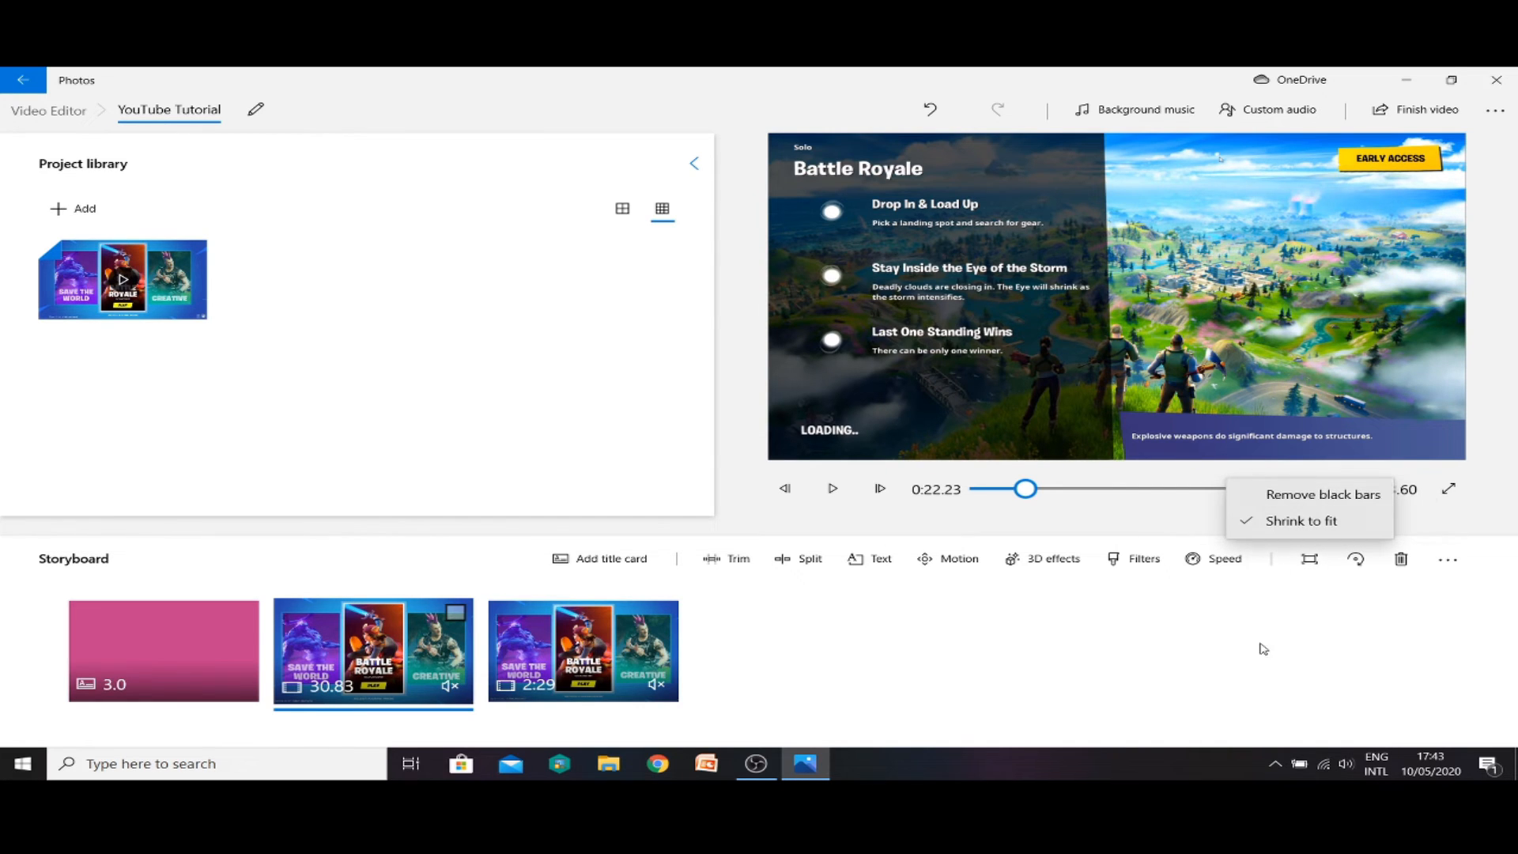
pyautogui.click(1268, 670)
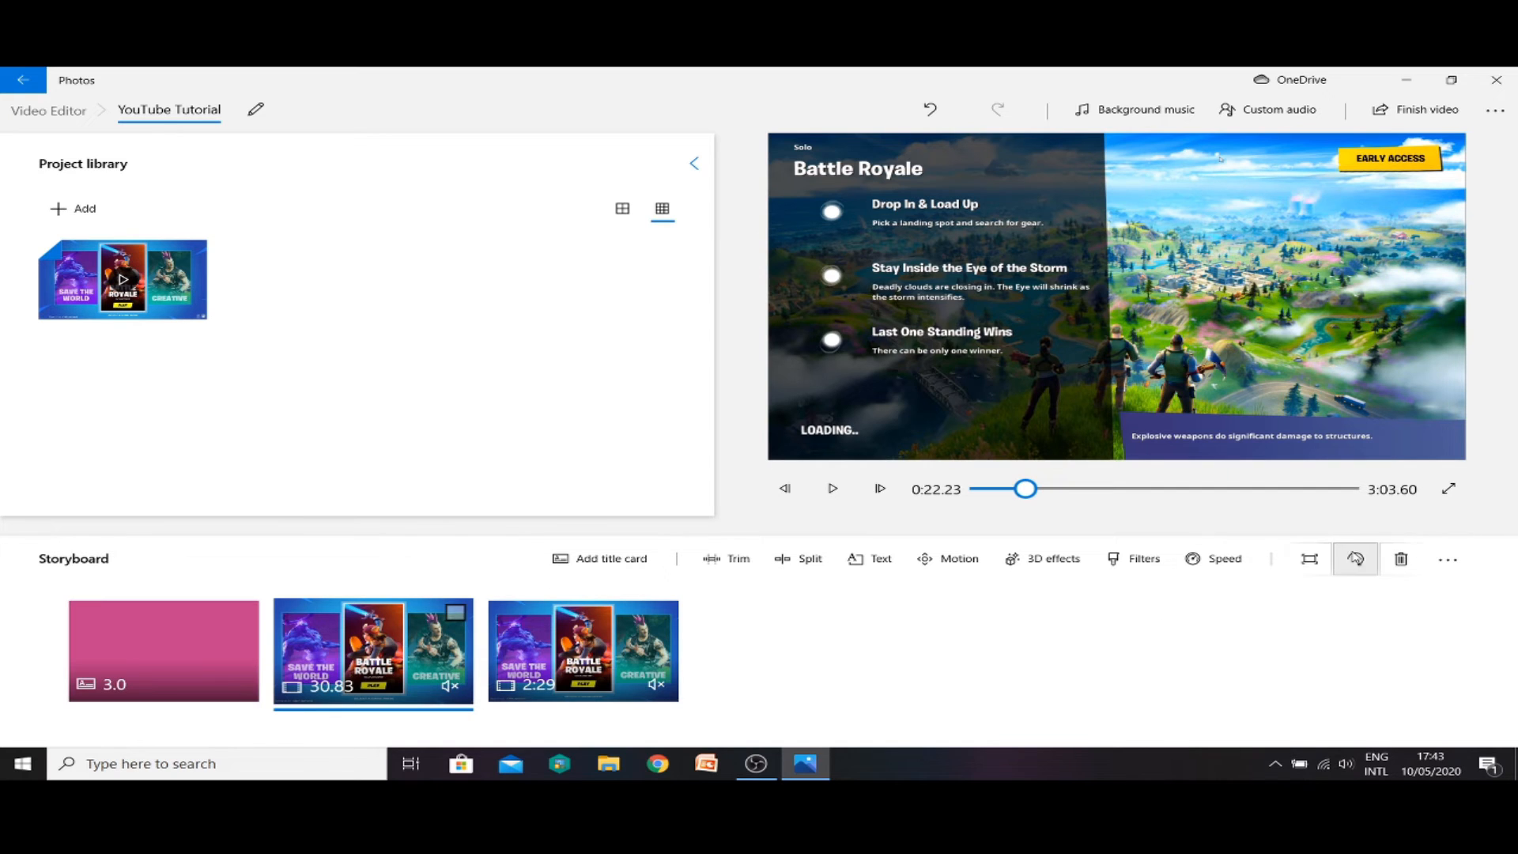
pyautogui.click(1354, 561)
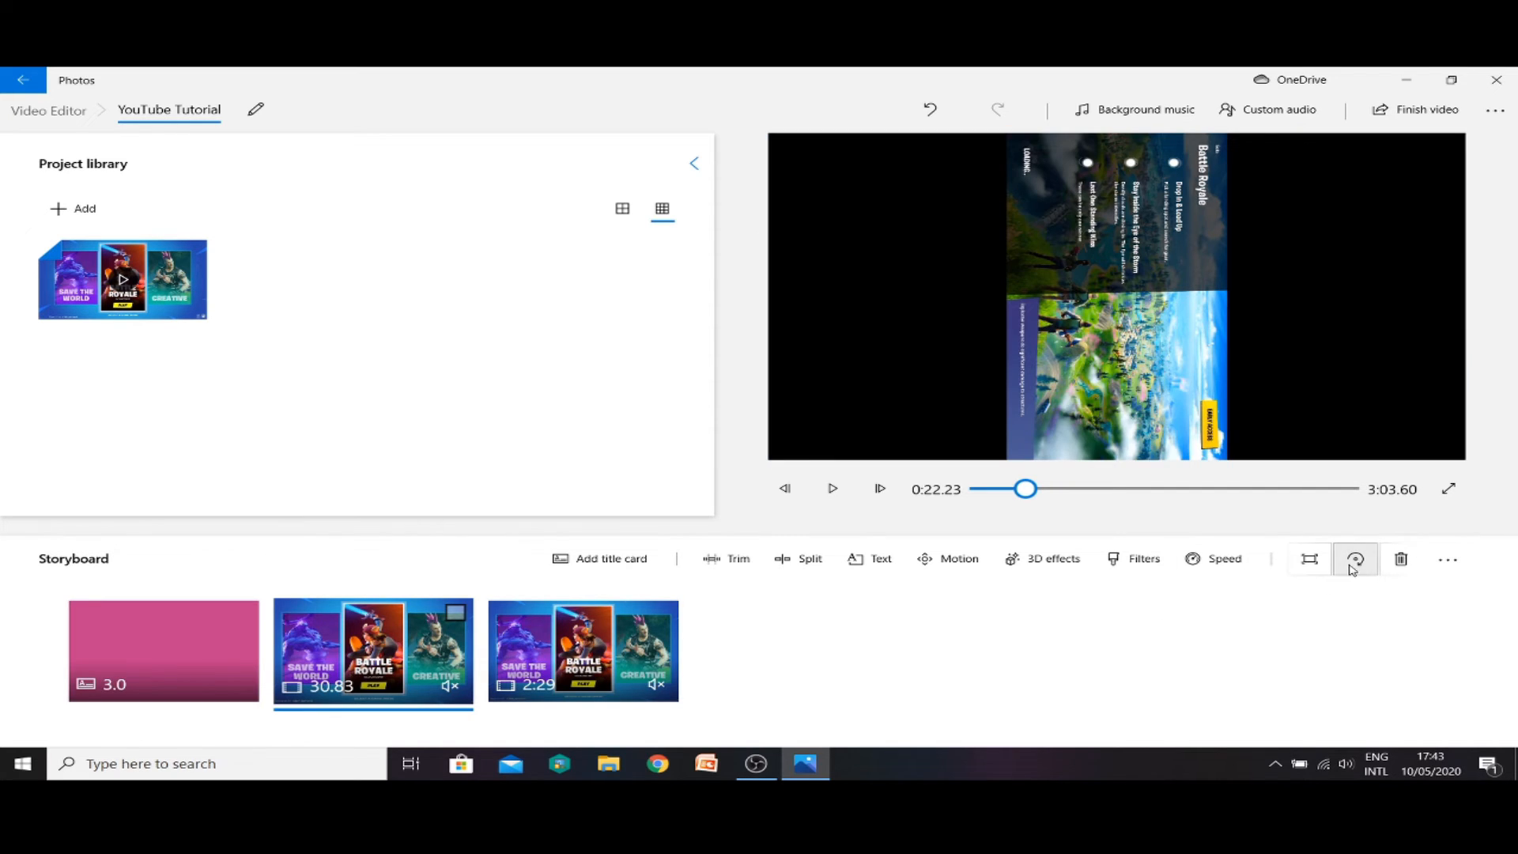
pyautogui.click(1354, 566)
pyautogui.click(1353, 568)
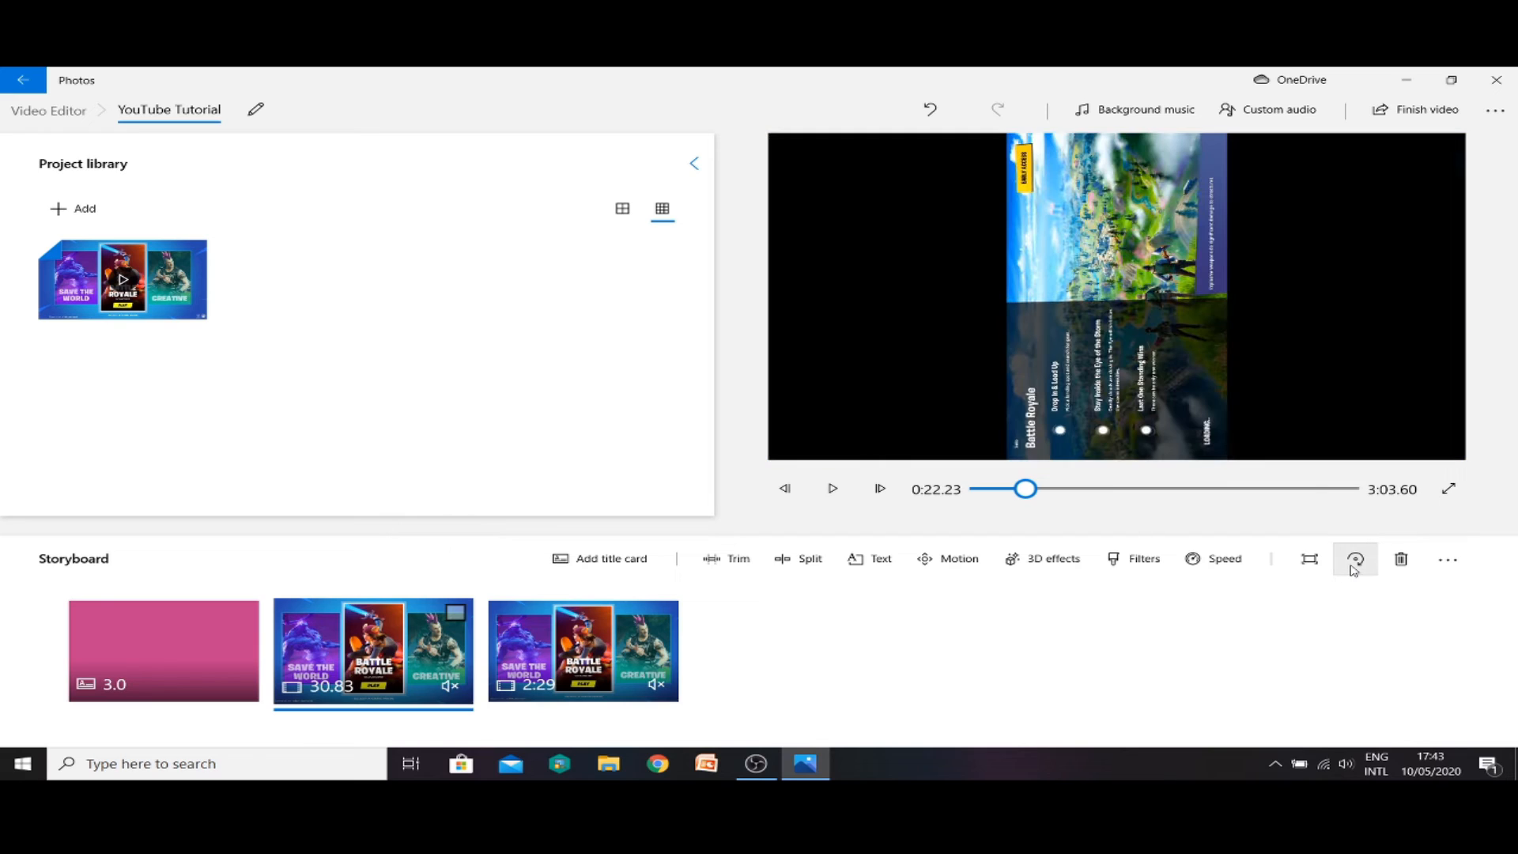
pyautogui.click(1354, 568)
pyautogui.click(1354, 567)
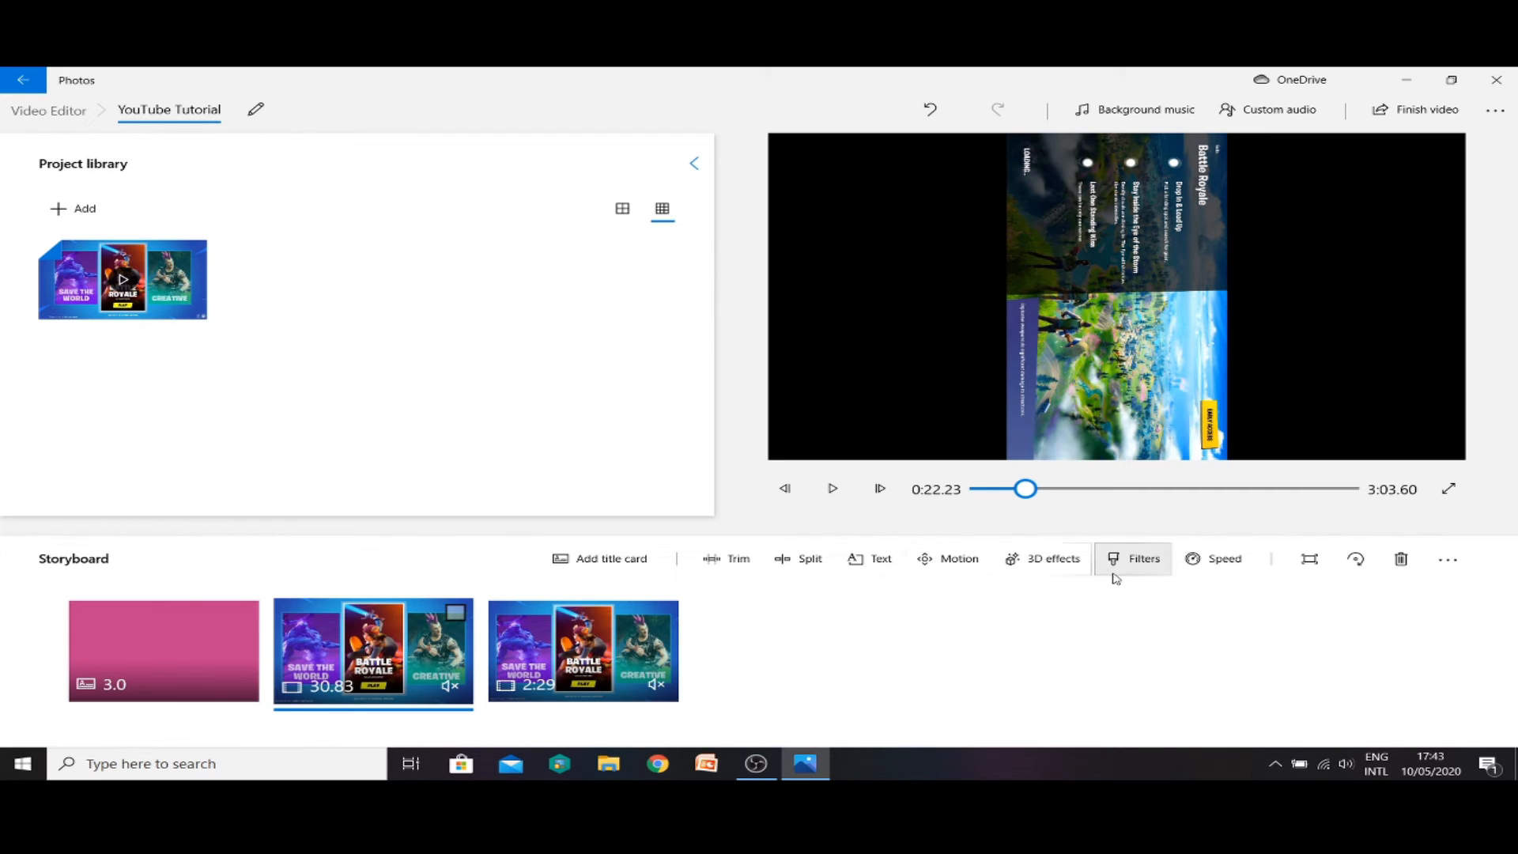
# - Remove the black bars from the first gameplay clip and rotate it back to its upright orientation
pyautogui.click(1307, 559)
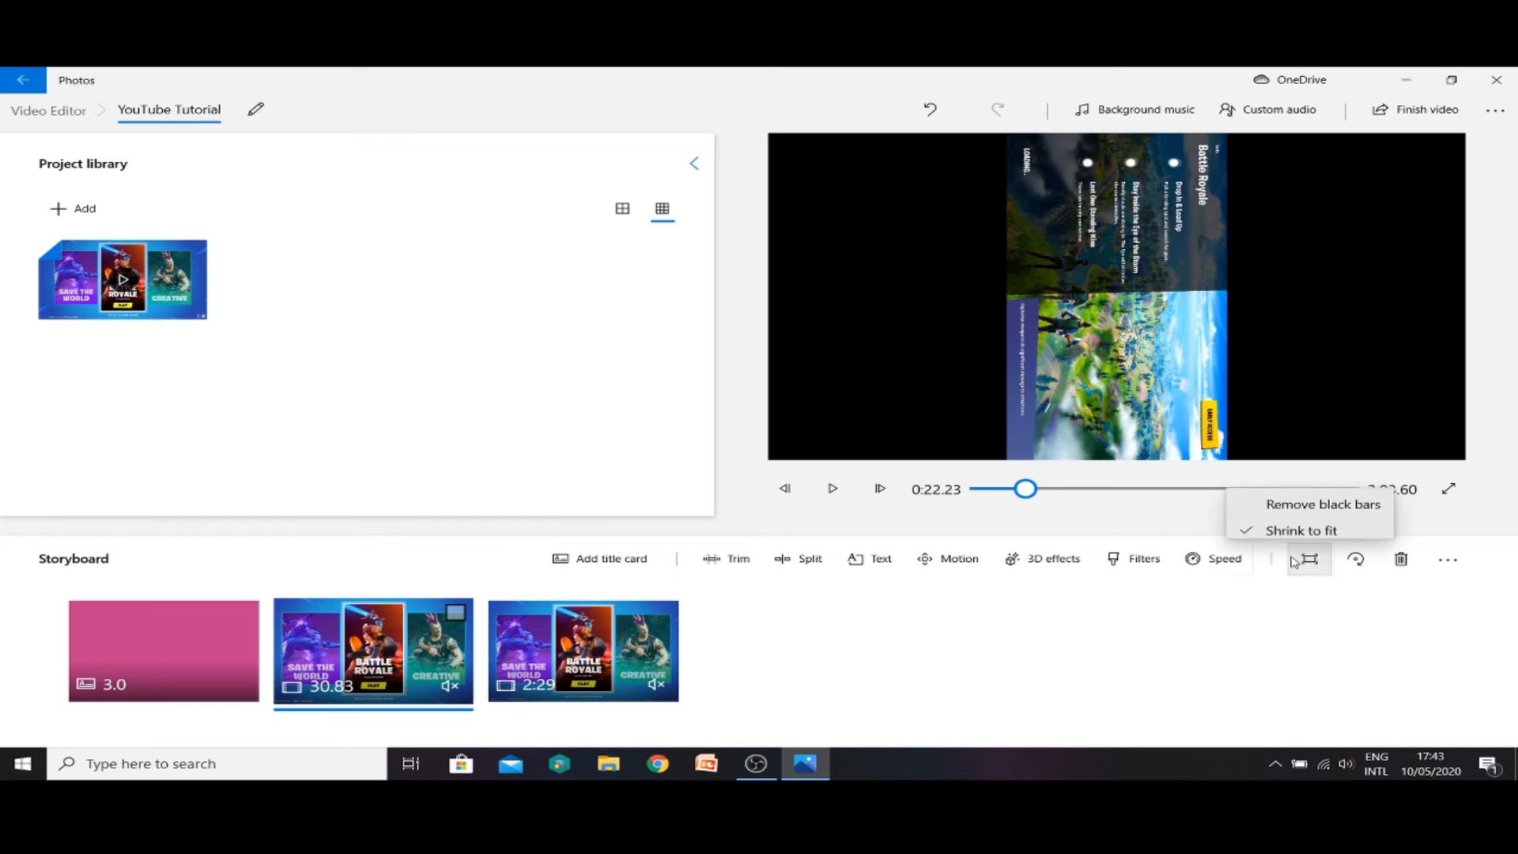
pyautogui.click(1336, 494)
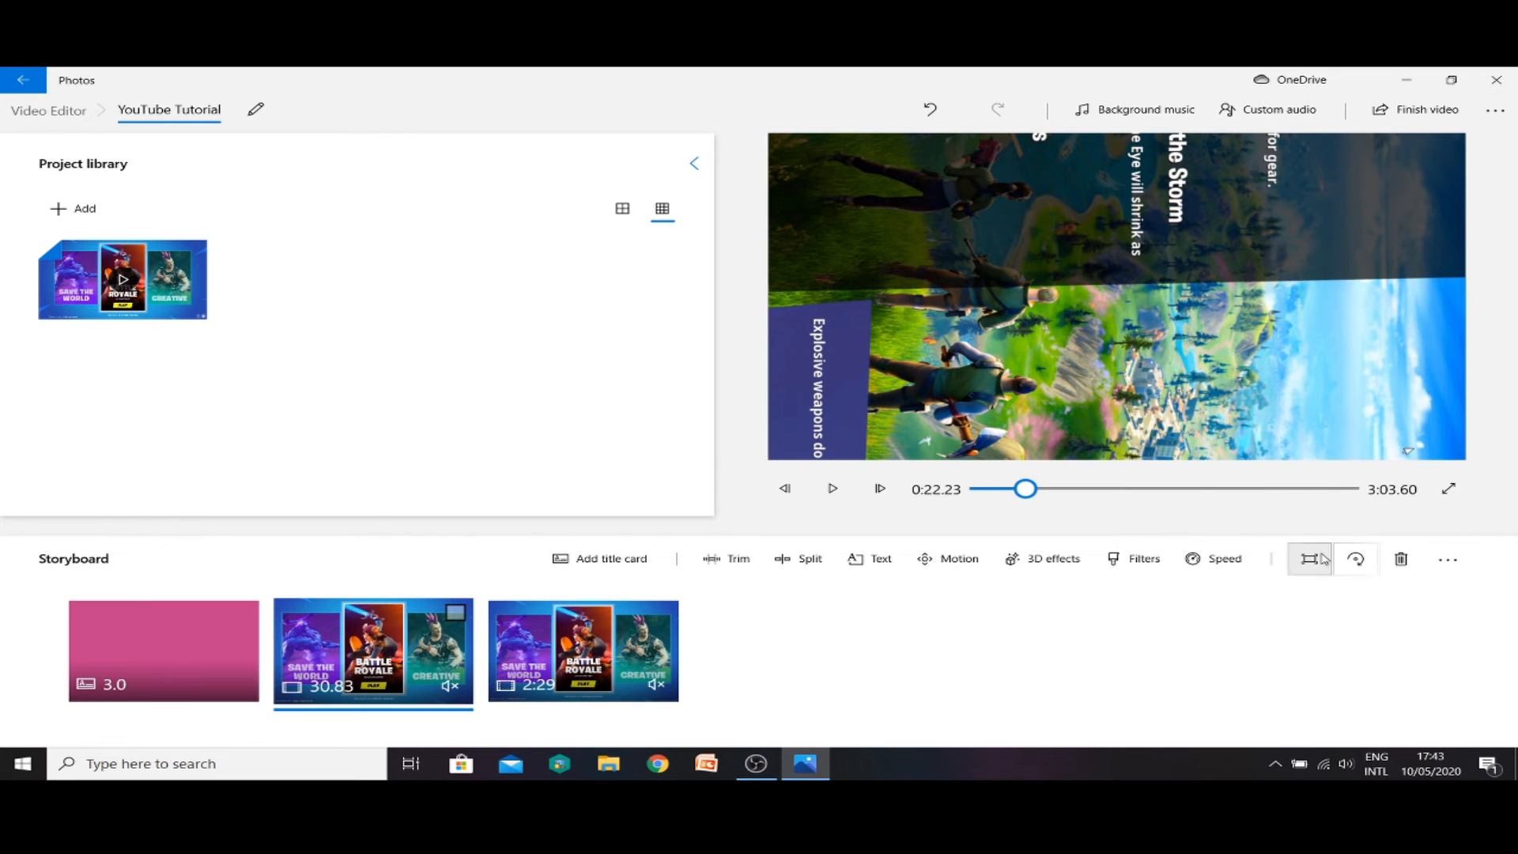
pyautogui.click(1353, 559)
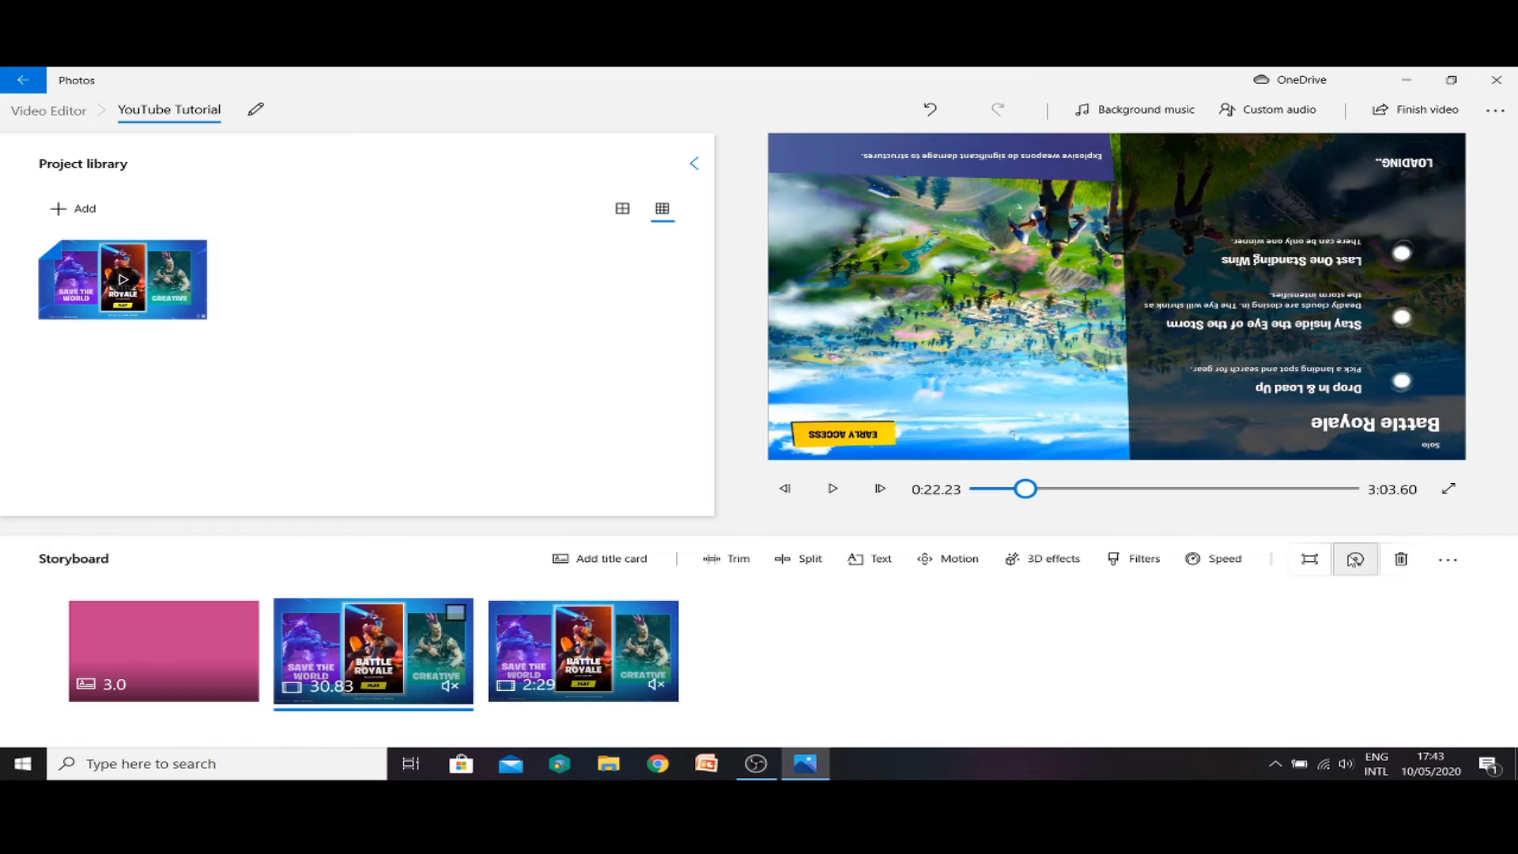
pyautogui.click(1344, 571)
pyautogui.click(1346, 569)
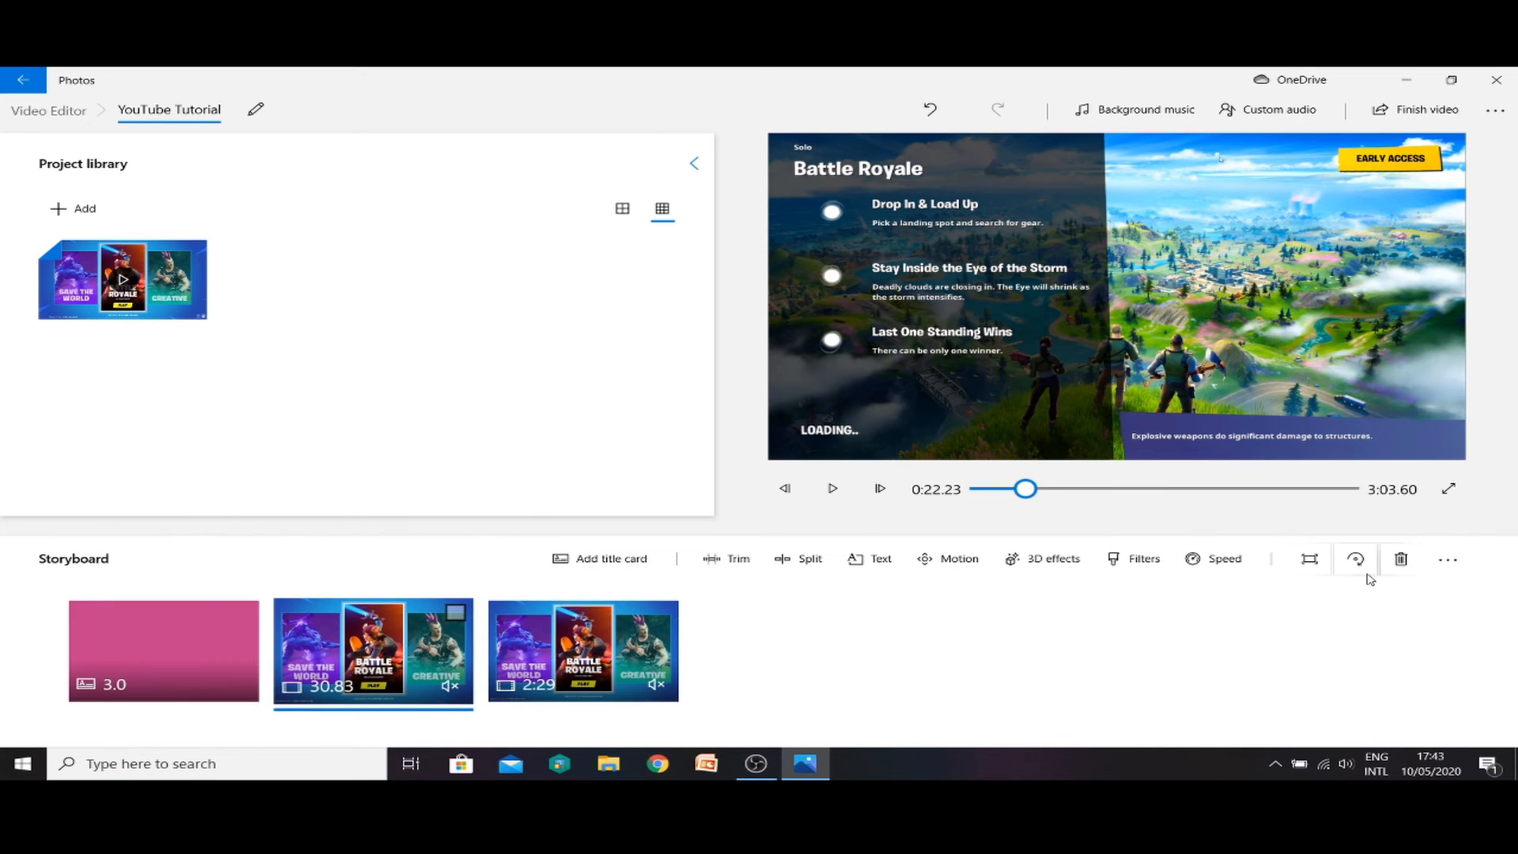
pyautogui.click(1448, 559)
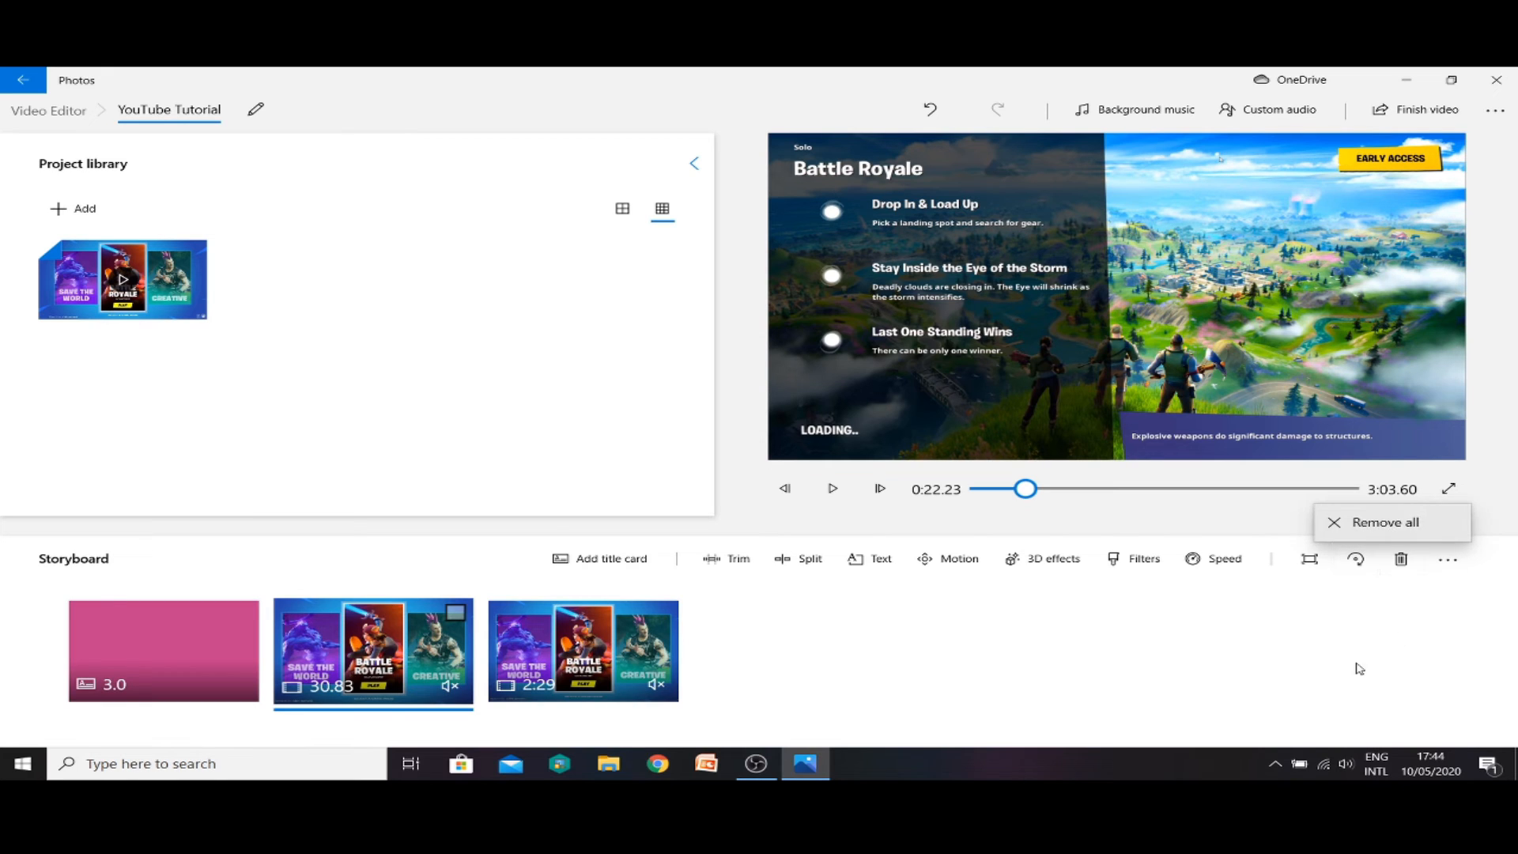
pyautogui.click(1356, 664)
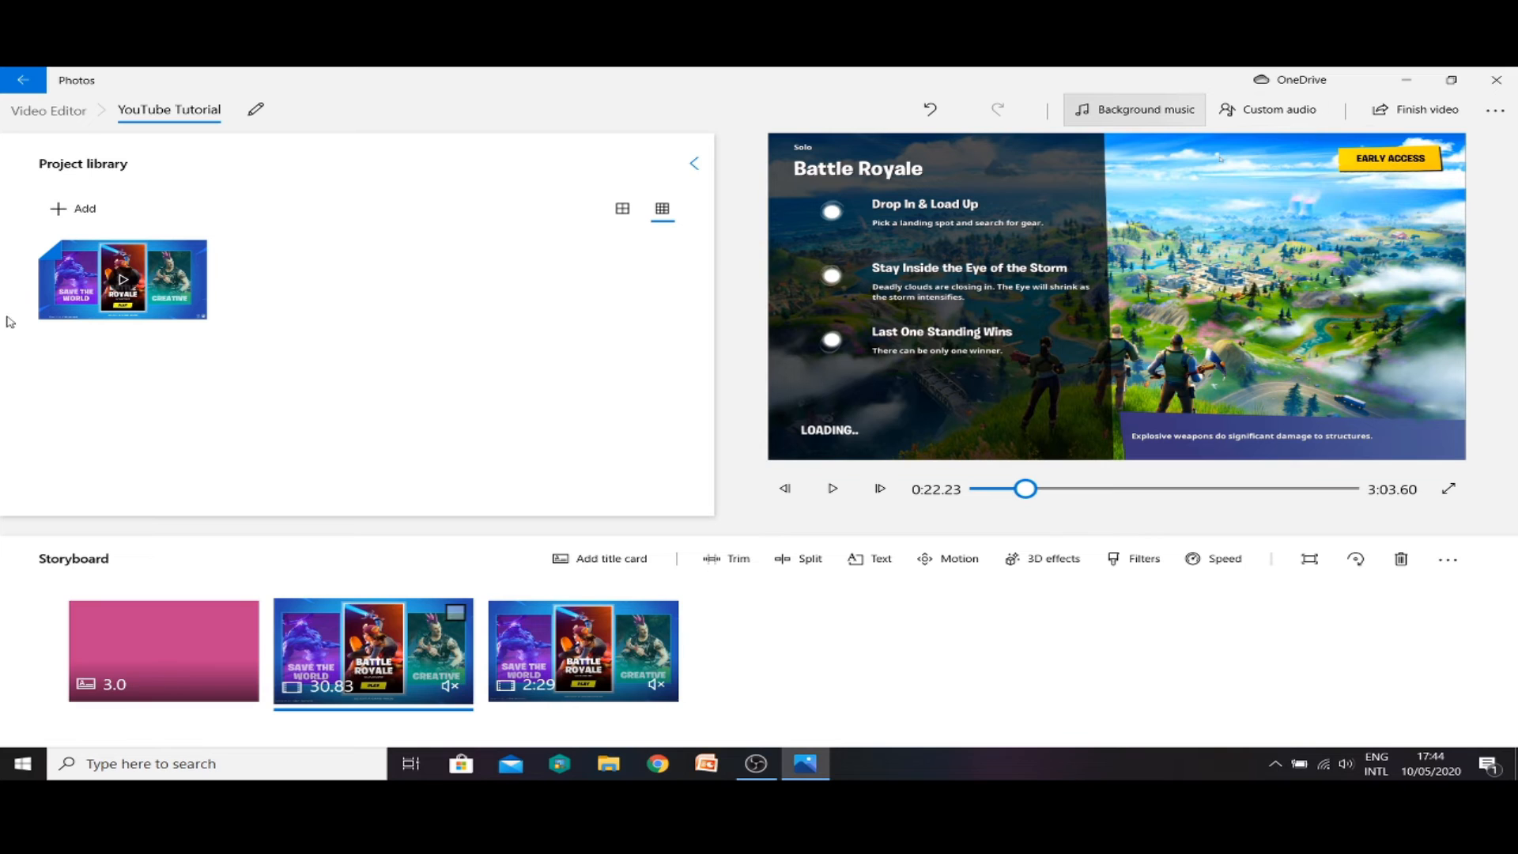
# - Preview the Anodised and Arcade Party tracks and add Arcade Party as background music at volume 75
pyautogui.click(1136, 109)
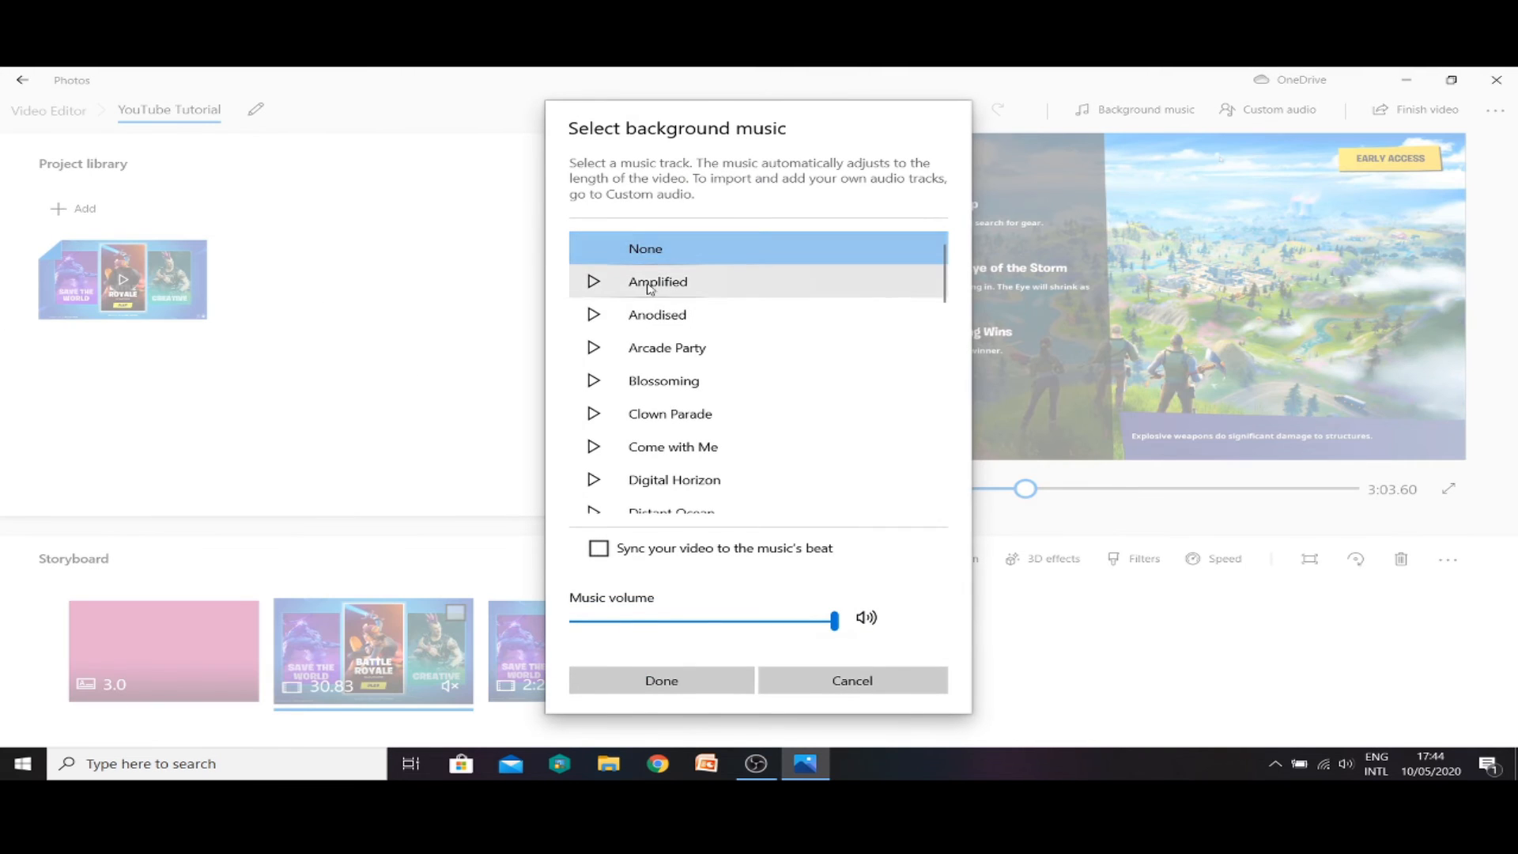
pyautogui.click(597, 324)
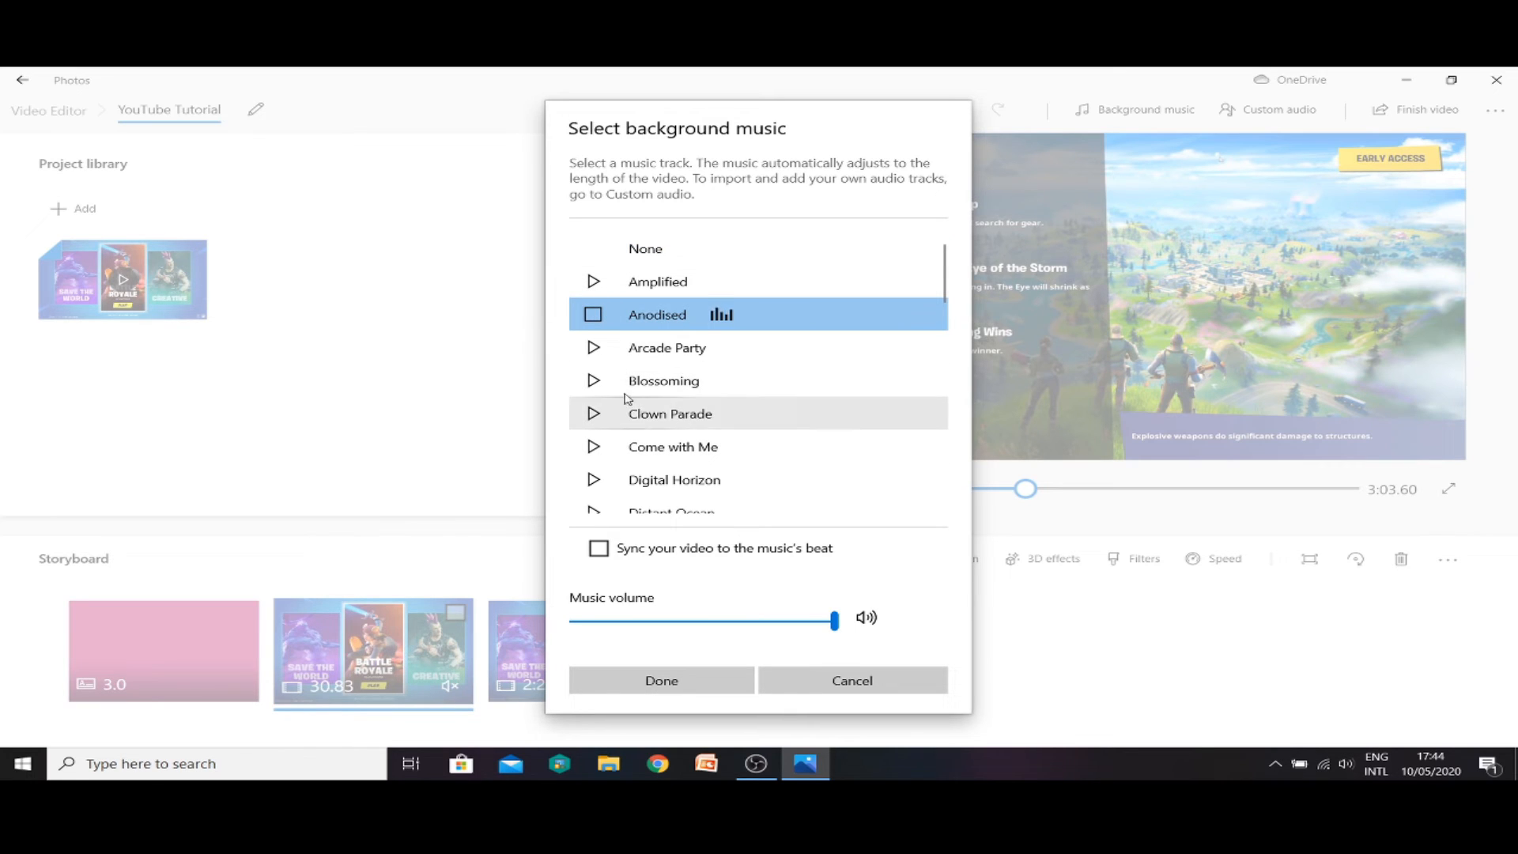
pyautogui.scroll(-4, 688, 440)
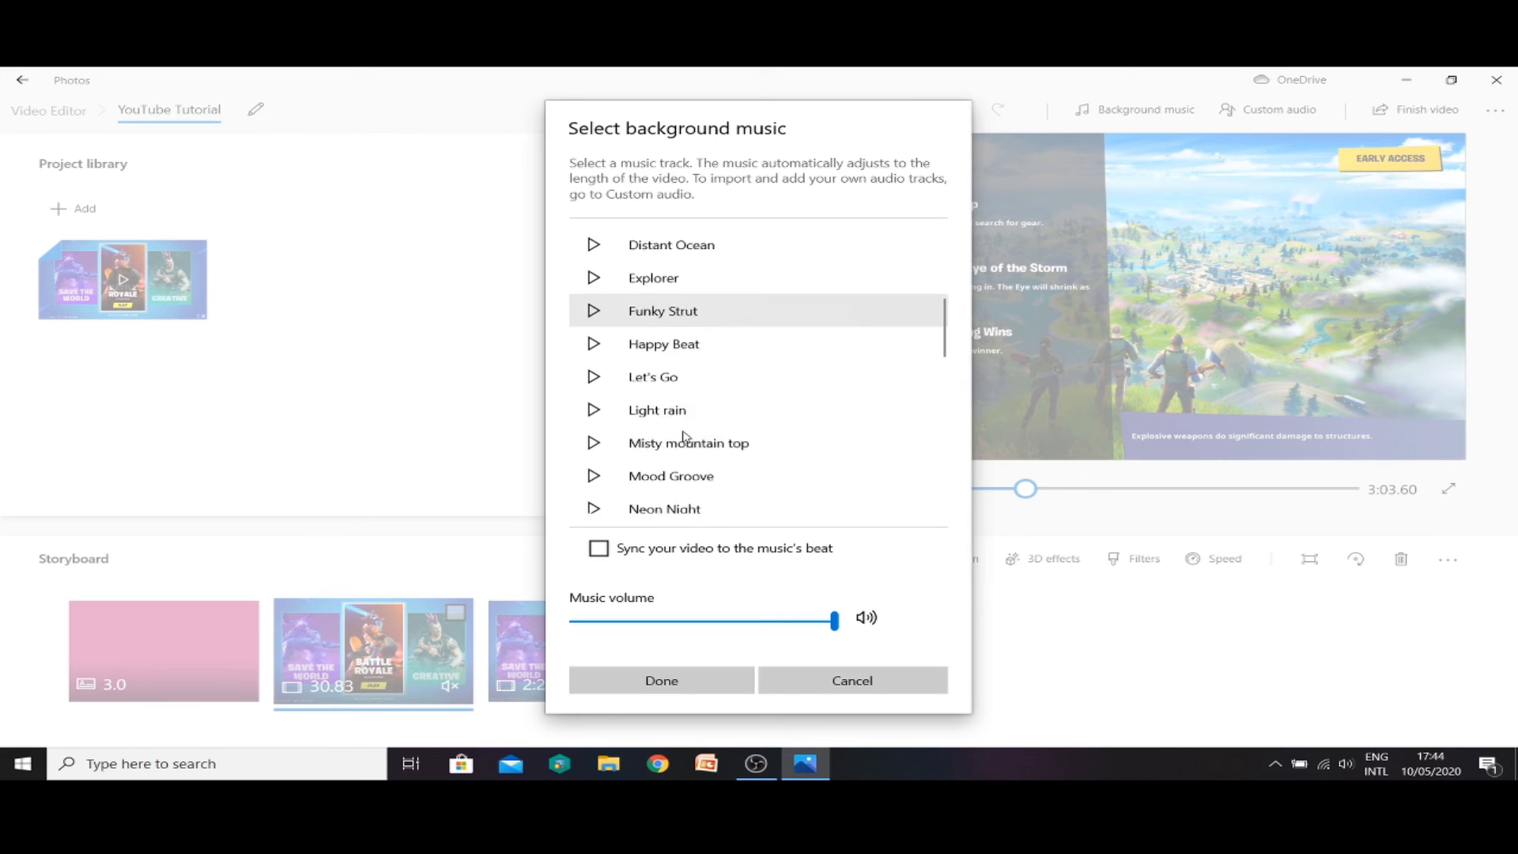
pyautogui.scroll(4, 685, 434)
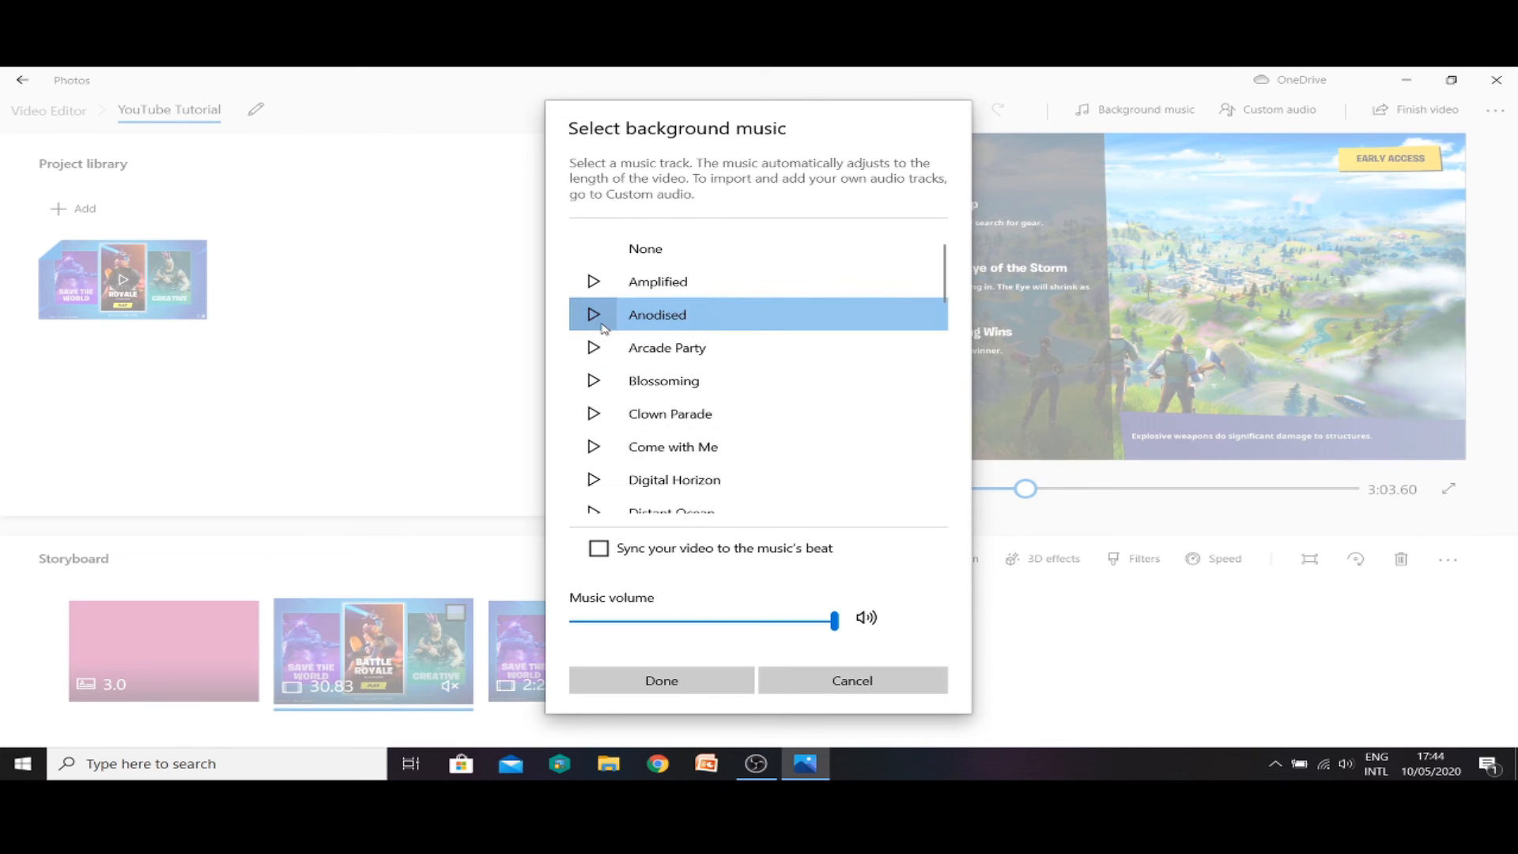
pyautogui.click(594, 349)
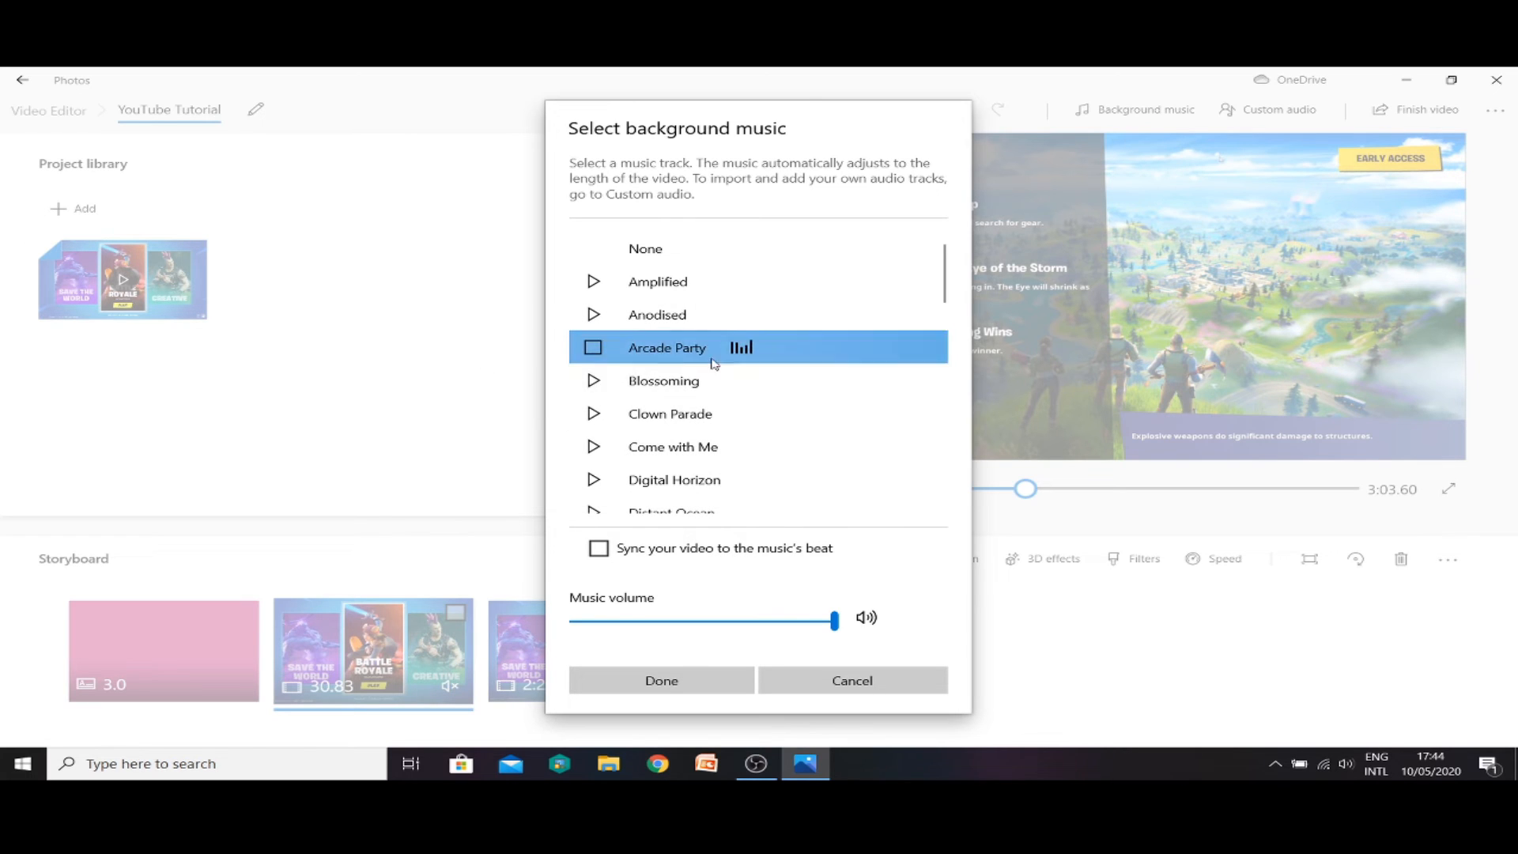
pyautogui.click(595, 348)
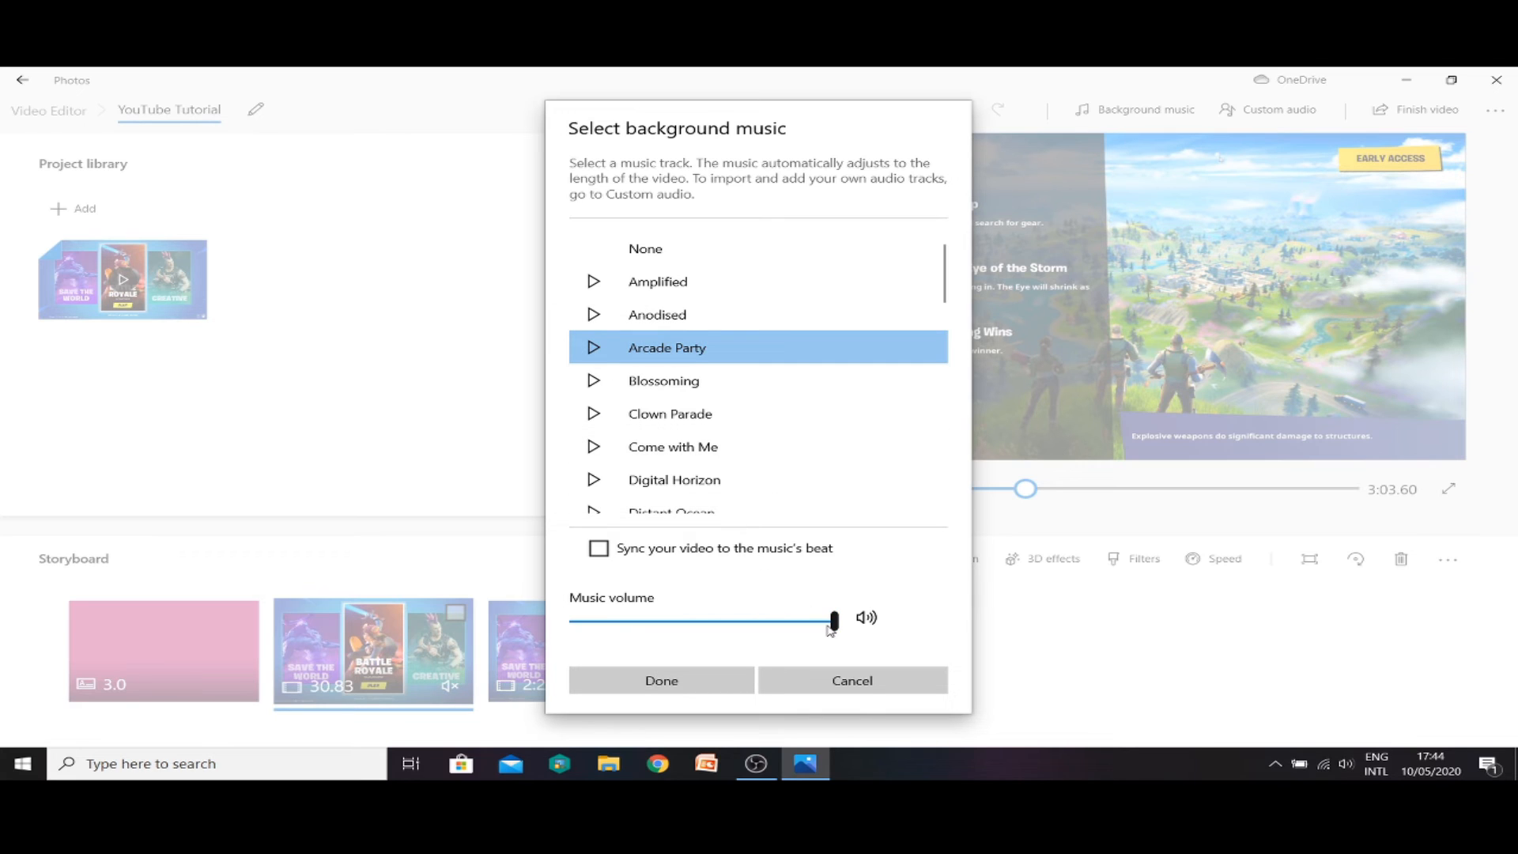
pyautogui.moveTo(832, 621); pyautogui.dragTo(770, 622)
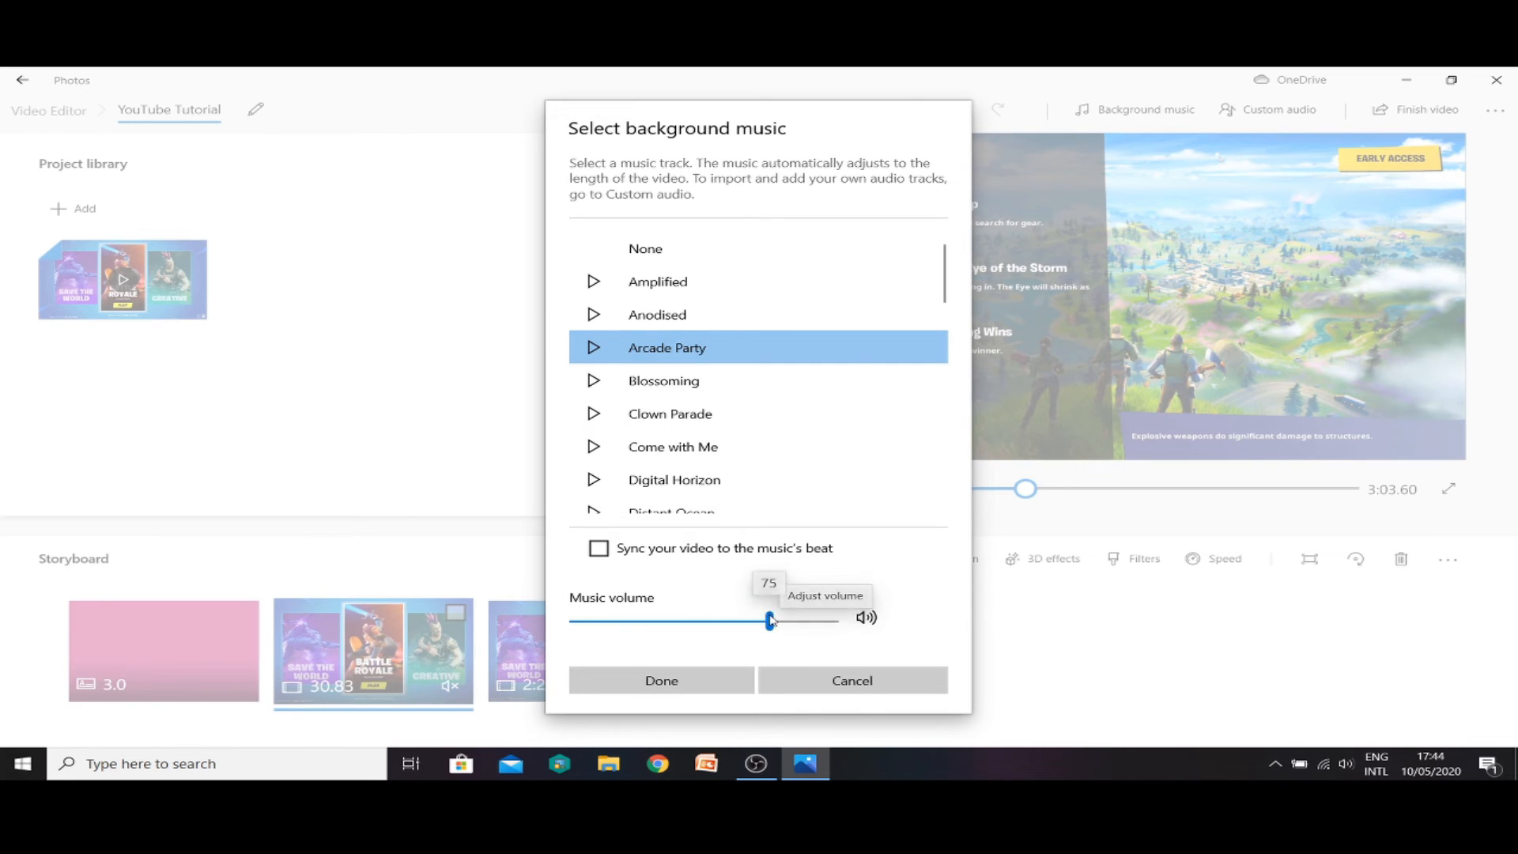
pyautogui.click(735, 682)
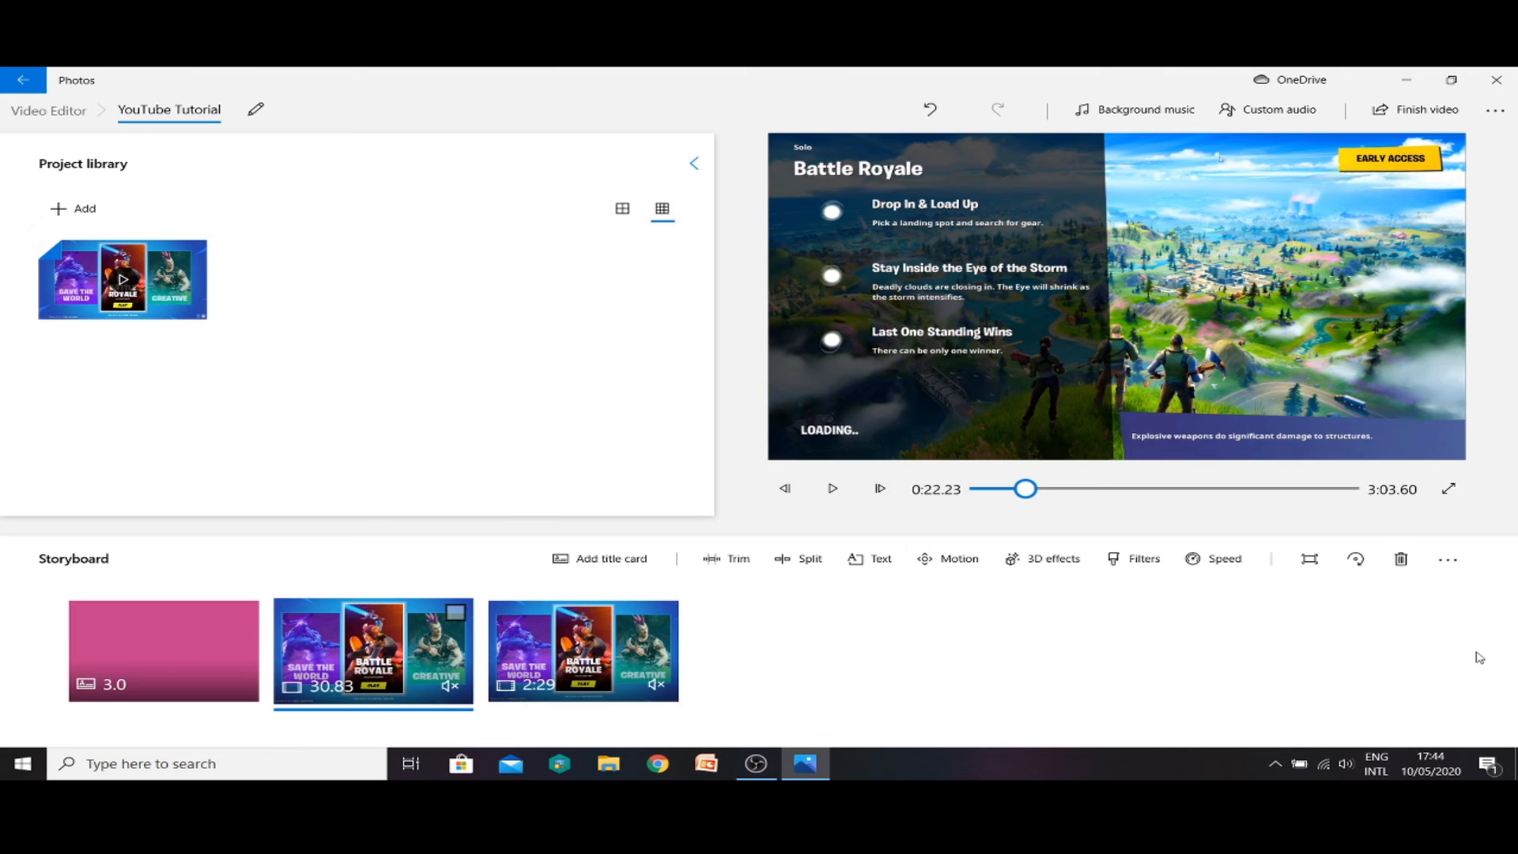
# - Play a few seconds of the project with its music, pause, and check the custom audio options without adding a file
pyautogui.click(833, 488)
pyautogui.click(838, 490)
pyautogui.click(1289, 117)
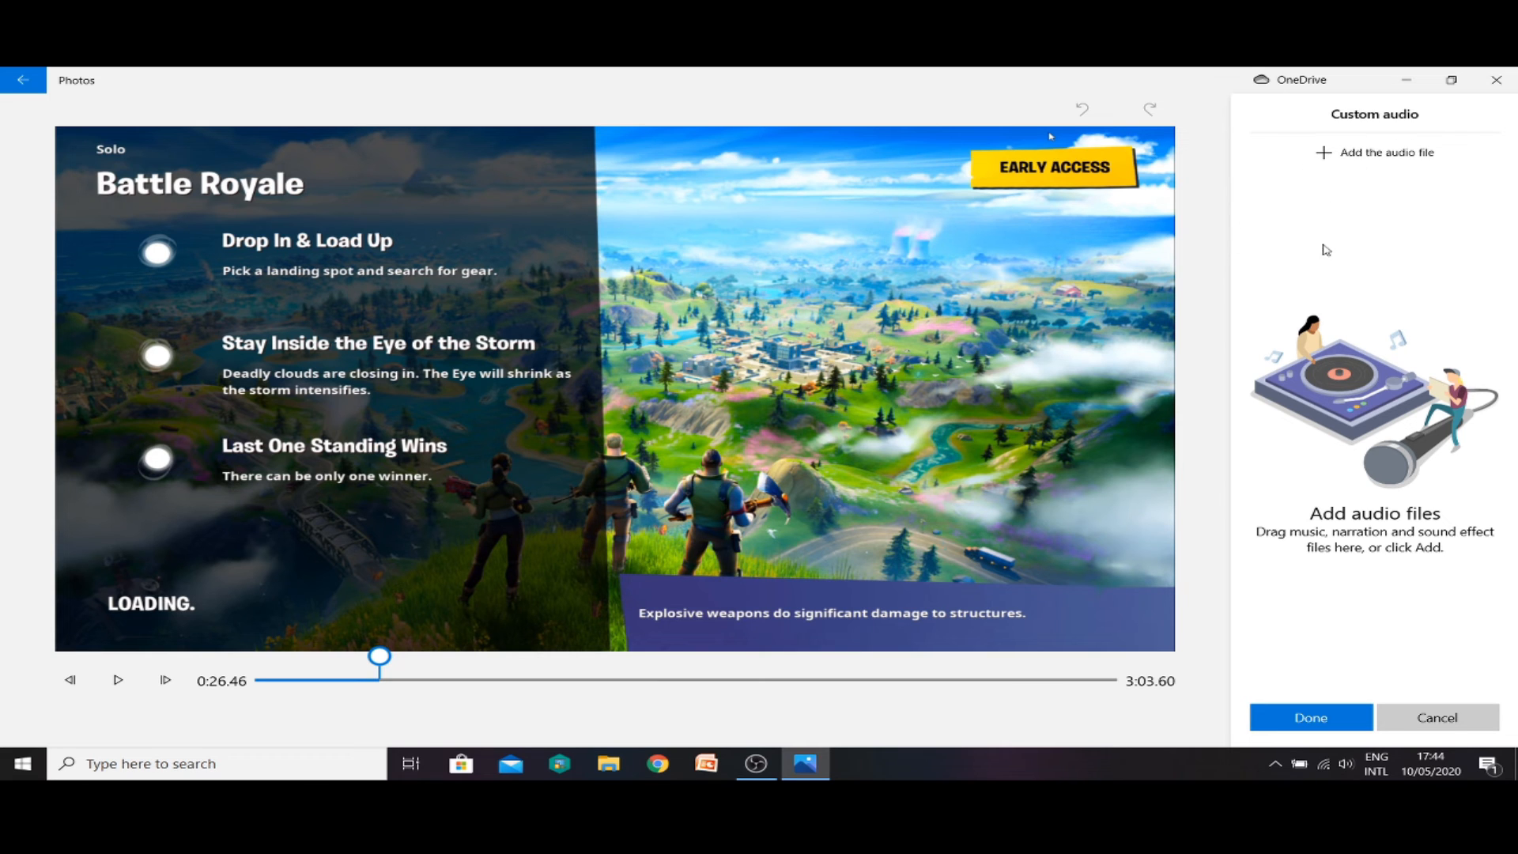
pyautogui.click(1312, 716)
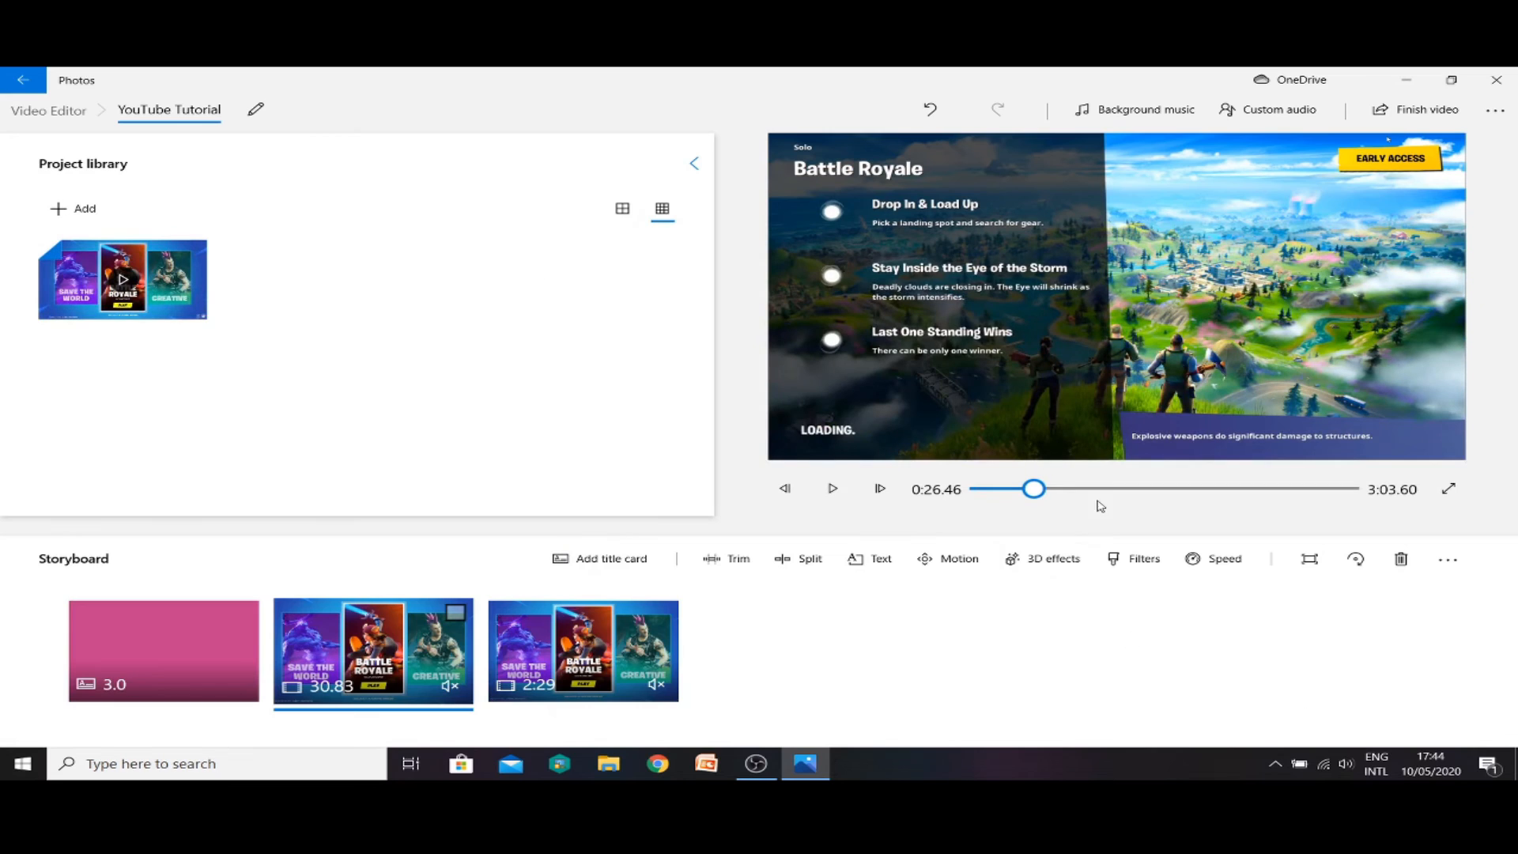
# - Replay the project from the start to review the background music, and skip ahead to about 0:29
pyautogui.moveTo(1045, 489); pyautogui.dragTo(952, 492)
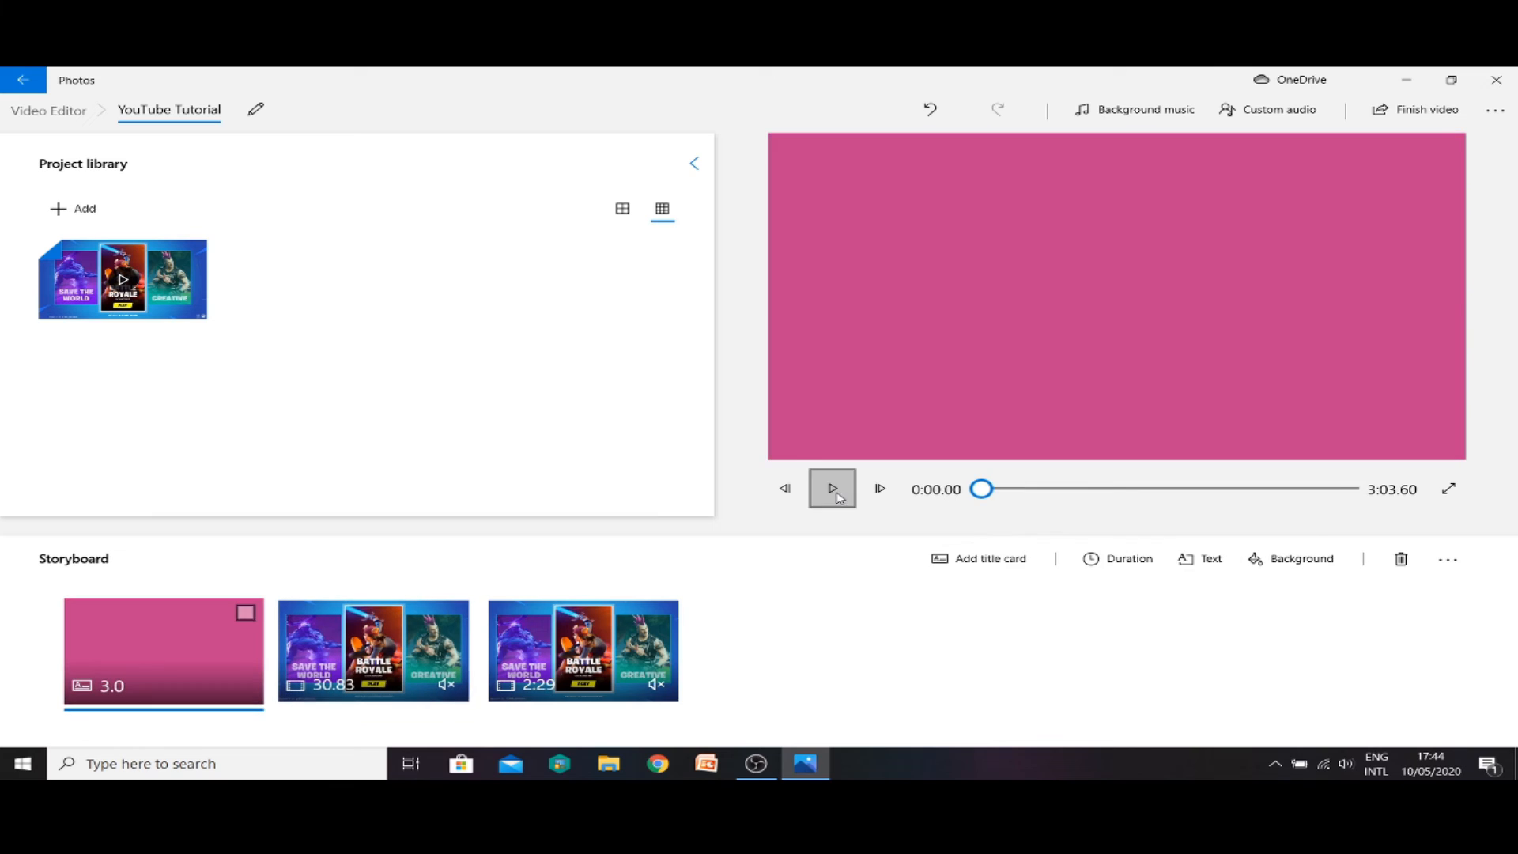
pyautogui.click(832, 489)
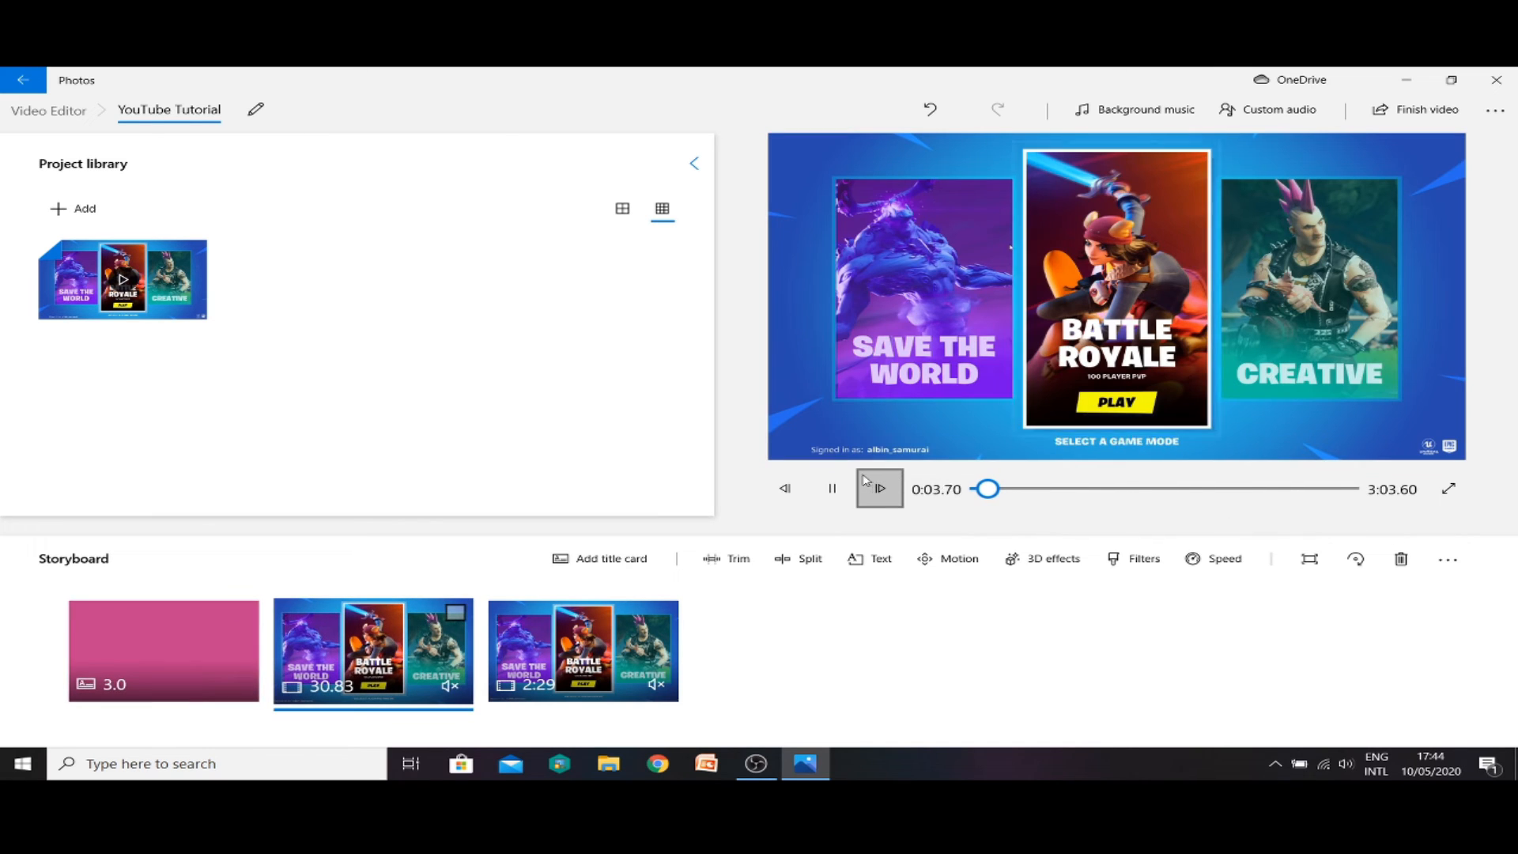
pyautogui.click(835, 490)
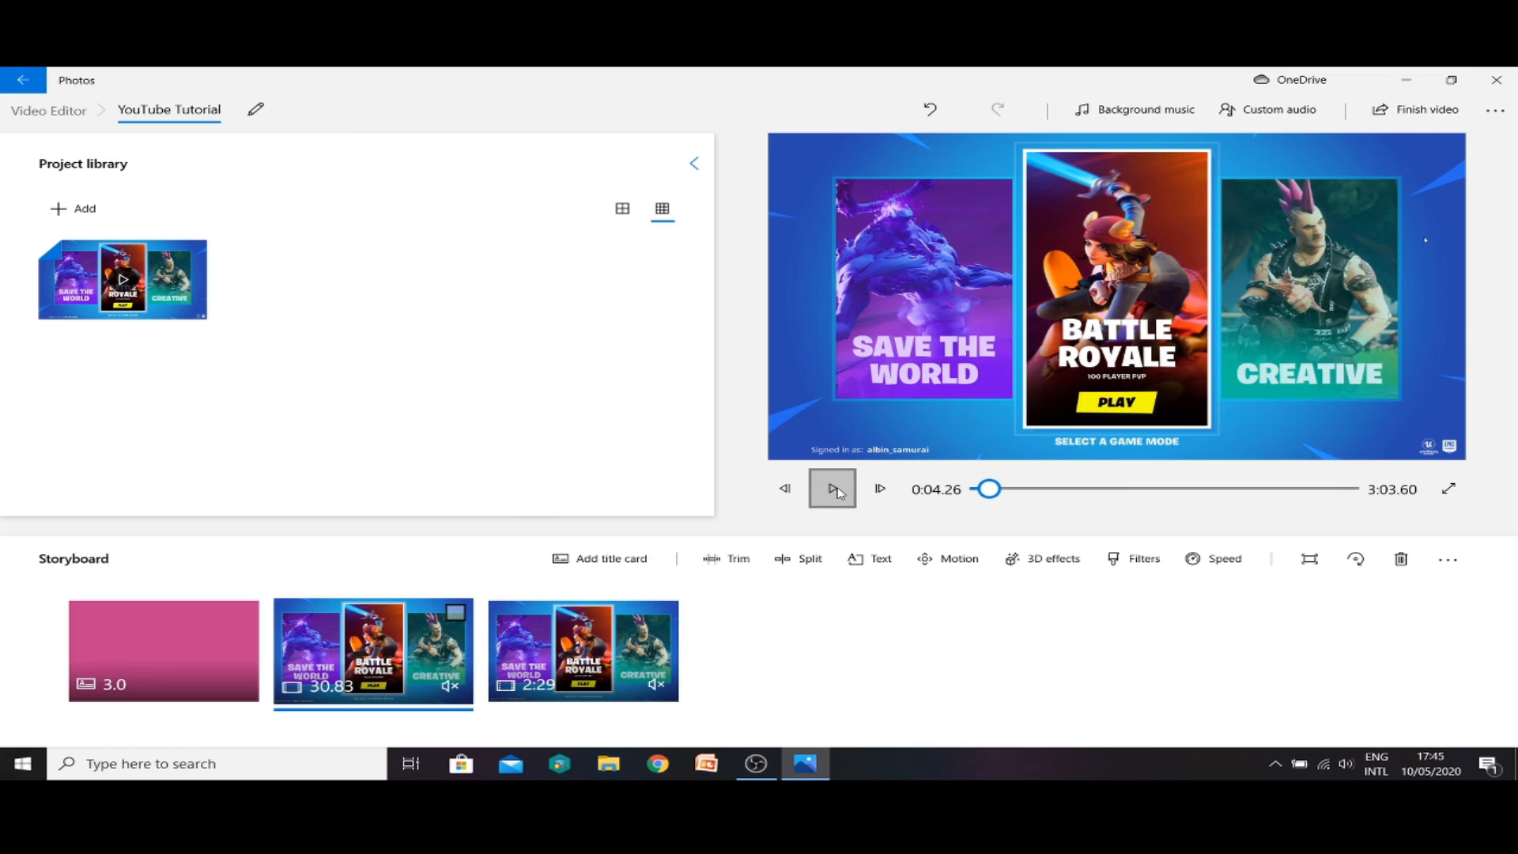
pyautogui.click(835, 490)
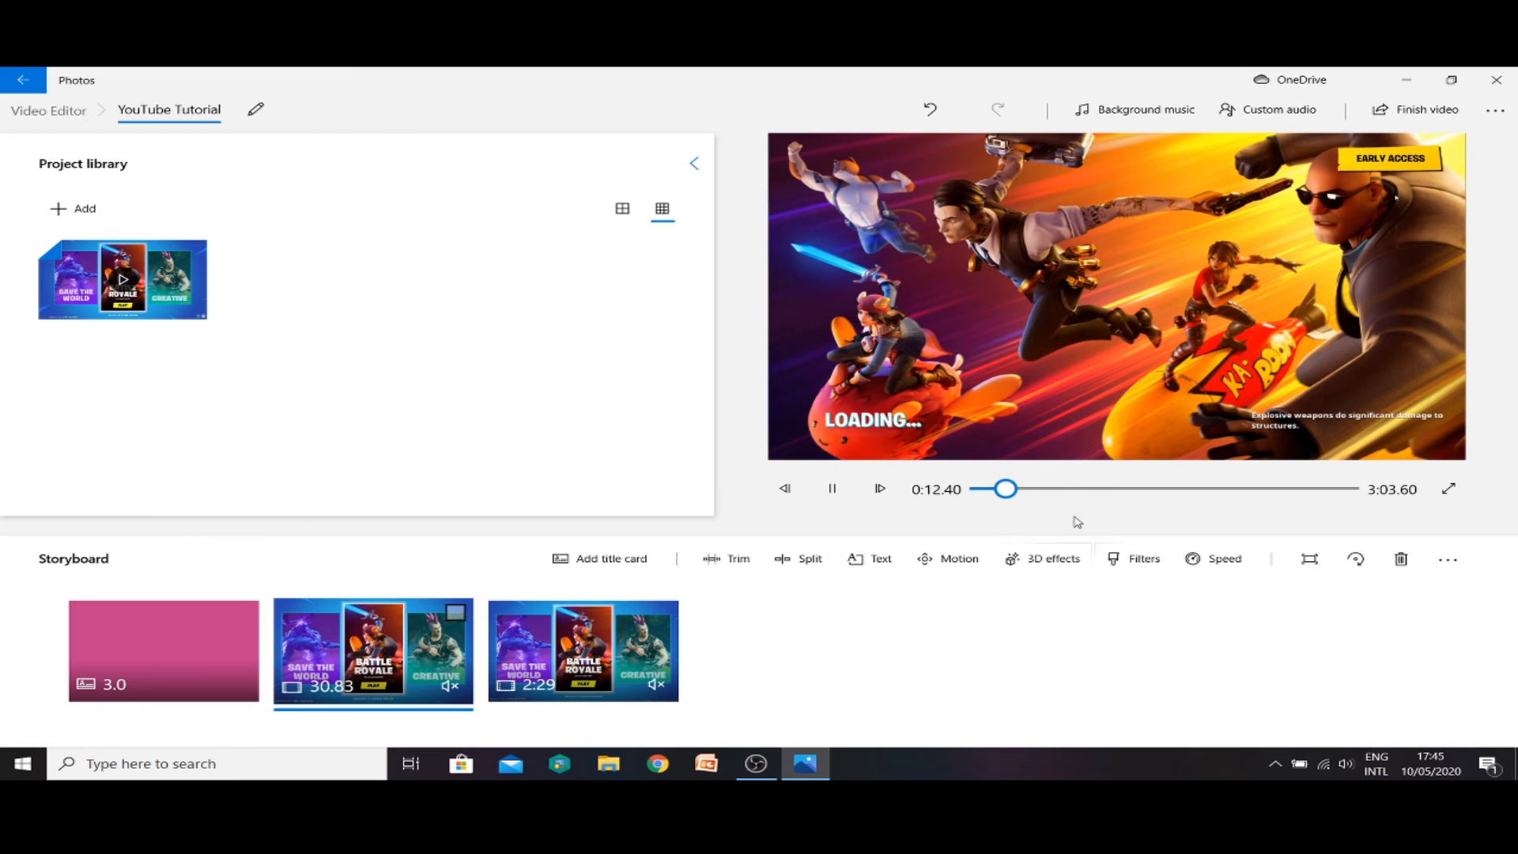
pyautogui.click(1040, 491)
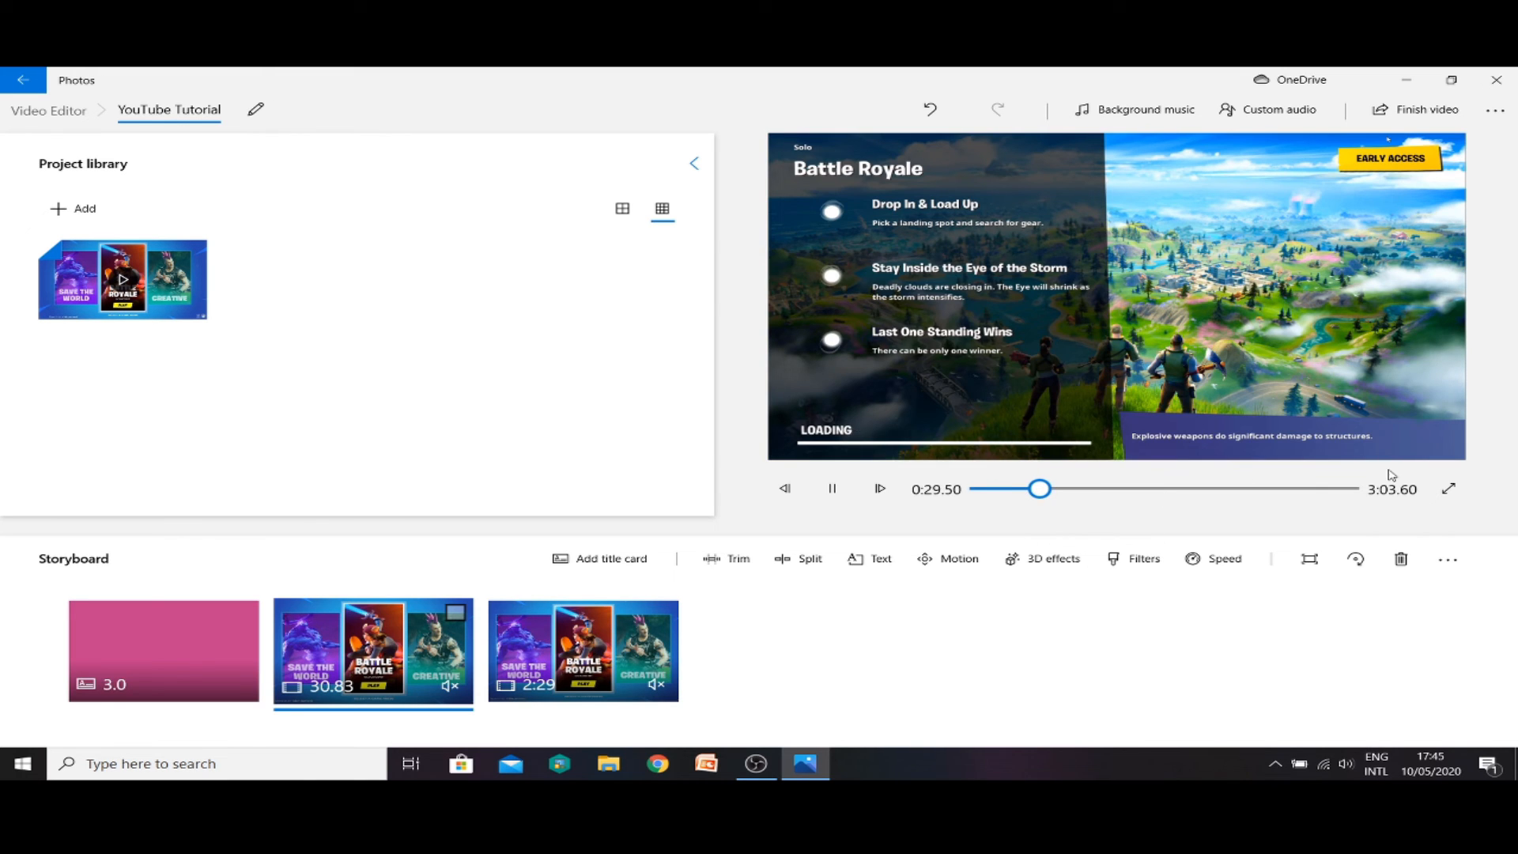
# - Review the project in full screen, skipping through the gameplay until about 1:58, and return to the editor
pyautogui.click(1448, 489)
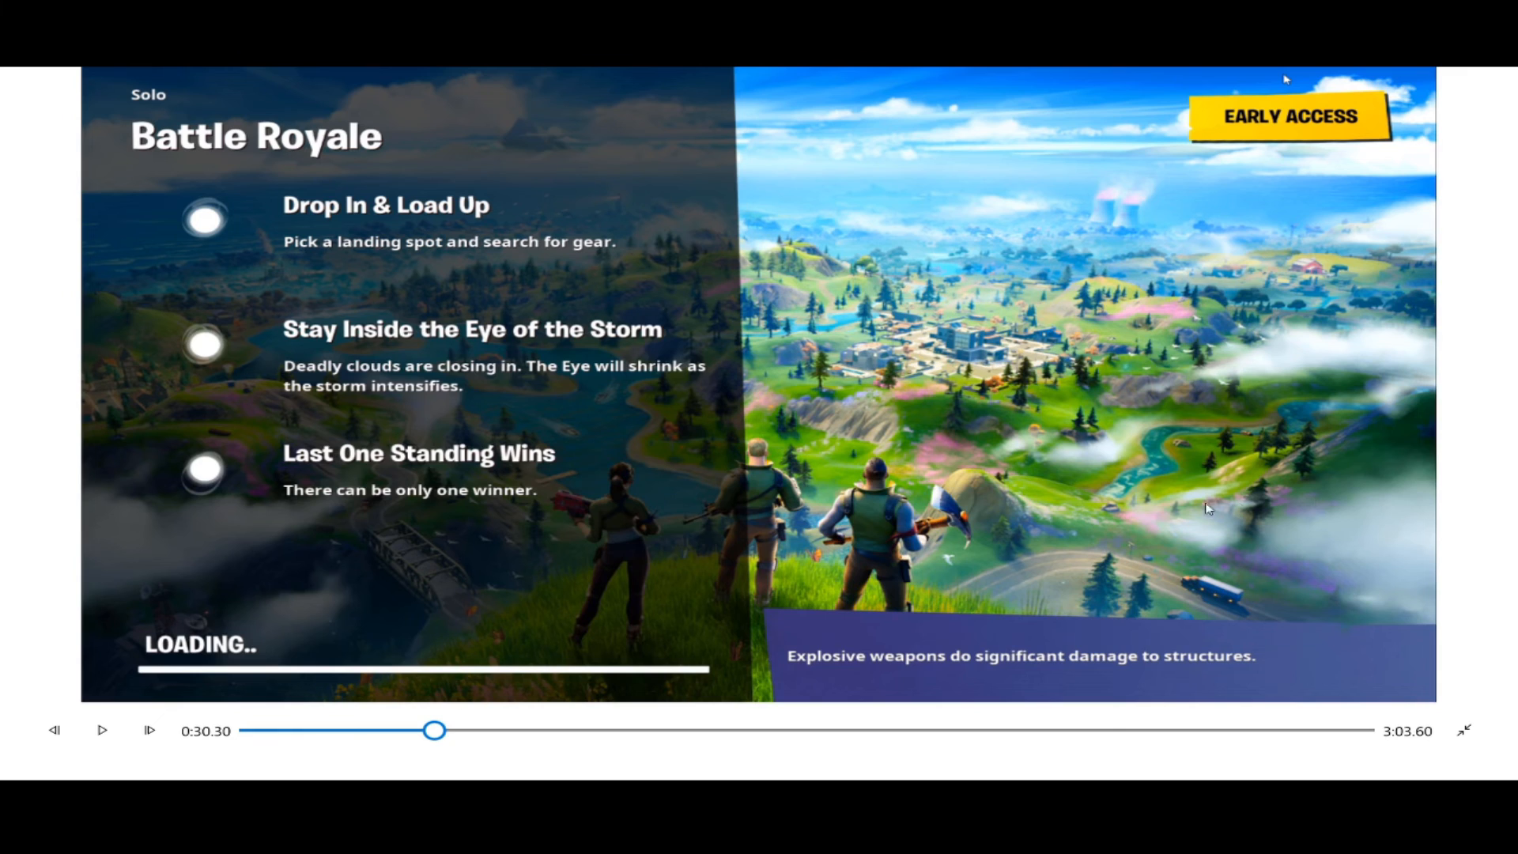
pyautogui.click(102, 729)
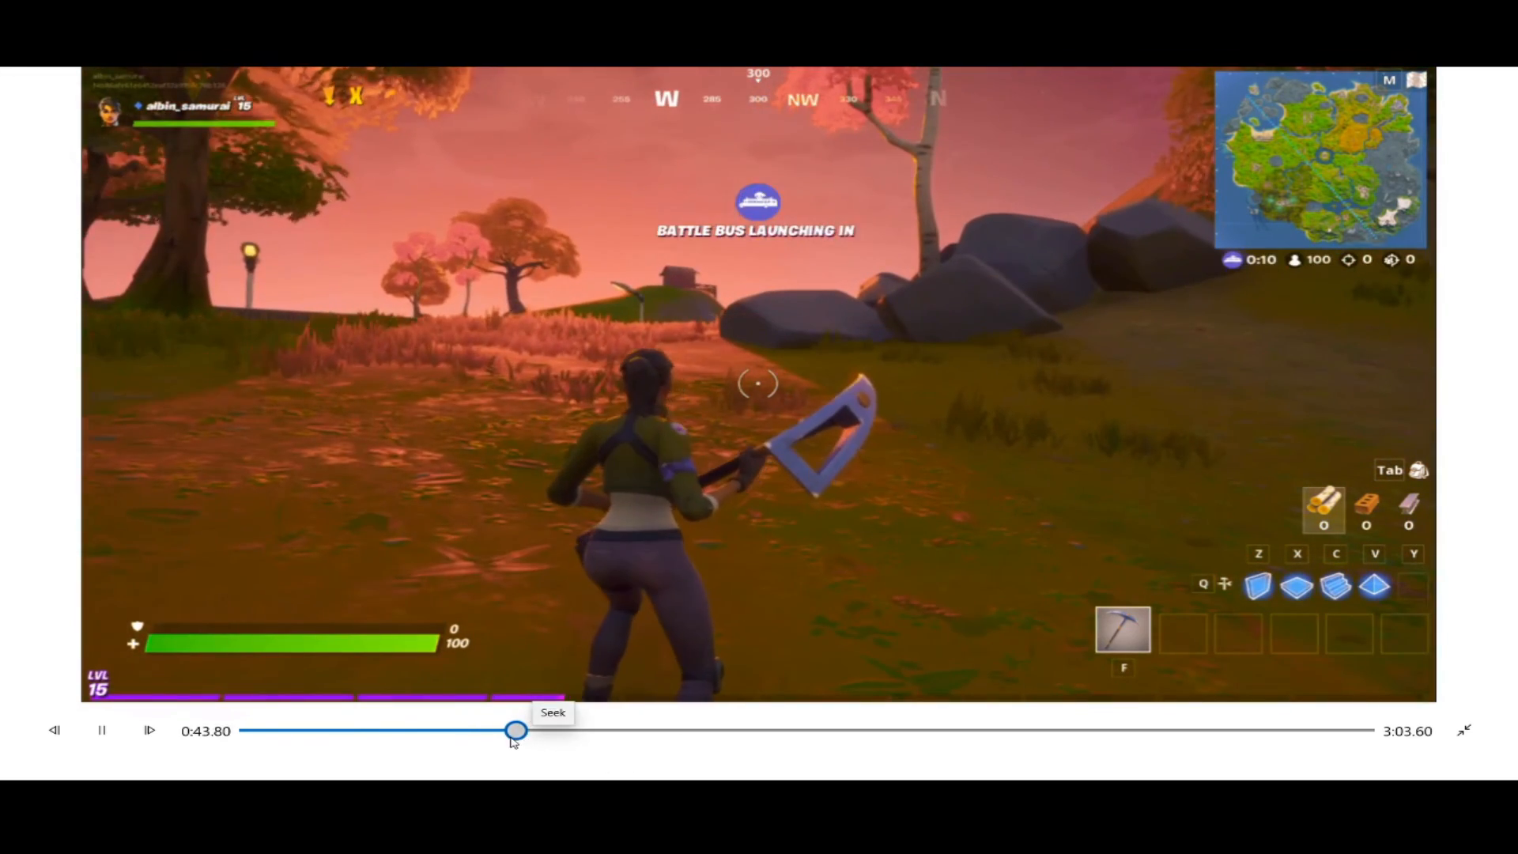
pyautogui.moveTo(514, 735); pyautogui.dragTo(584, 729)
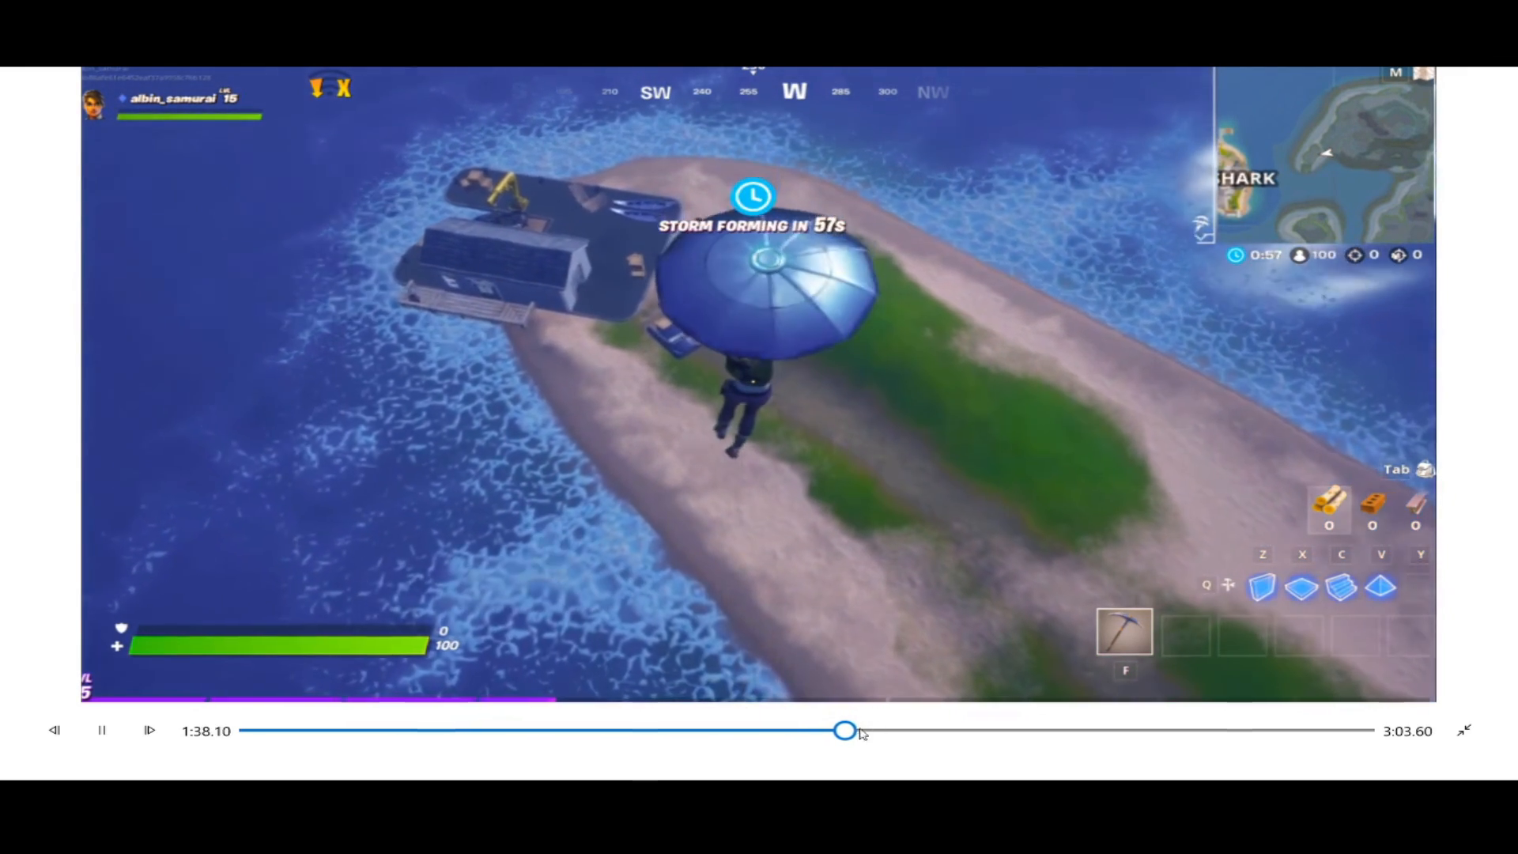
pyautogui.moveTo(843, 729); pyautogui.dragTo(954, 733)
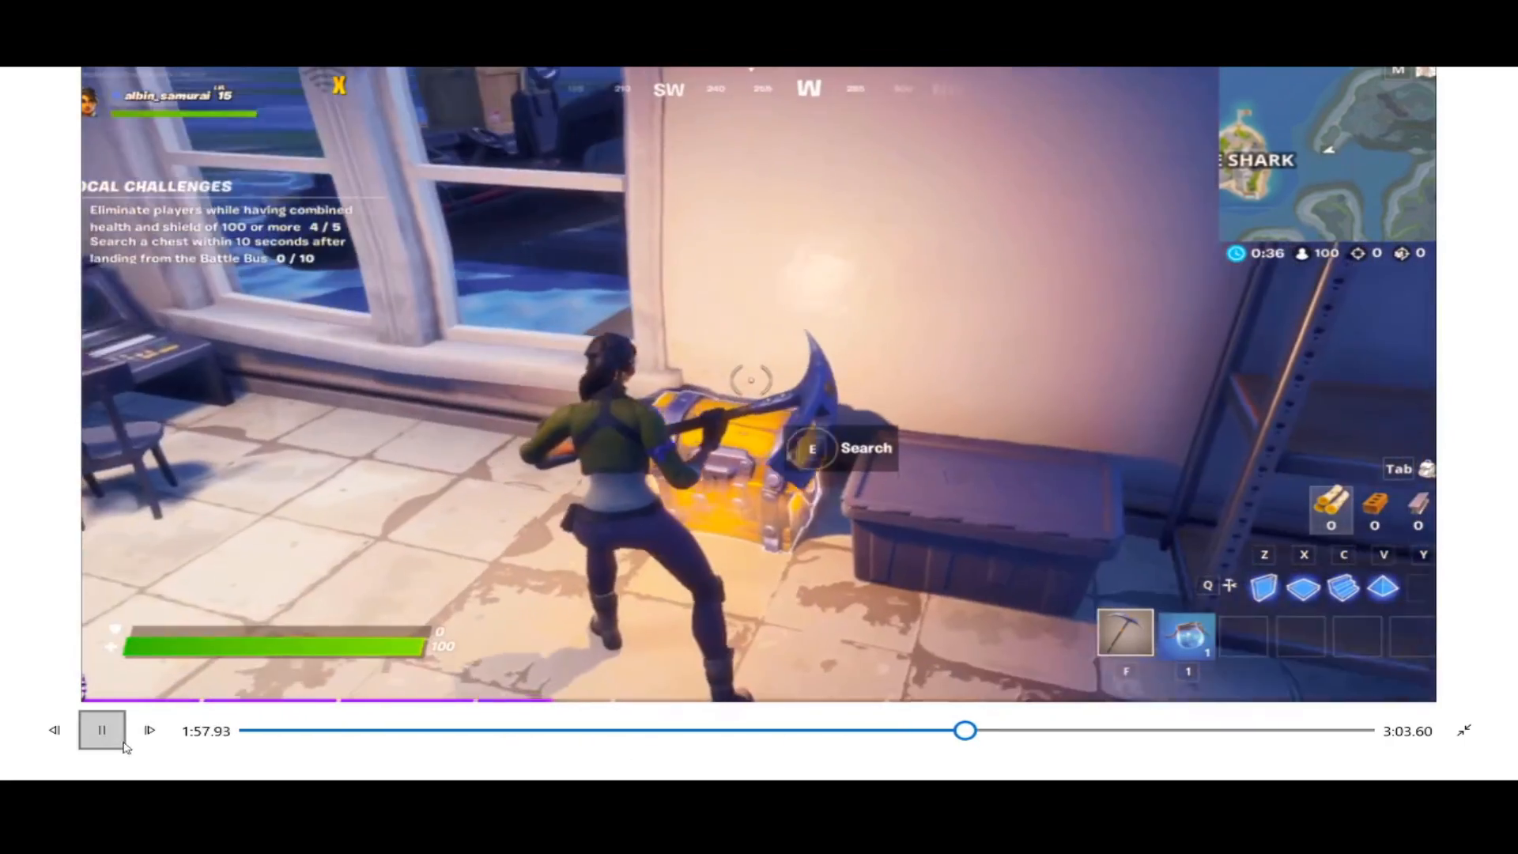
pyautogui.click(101, 729)
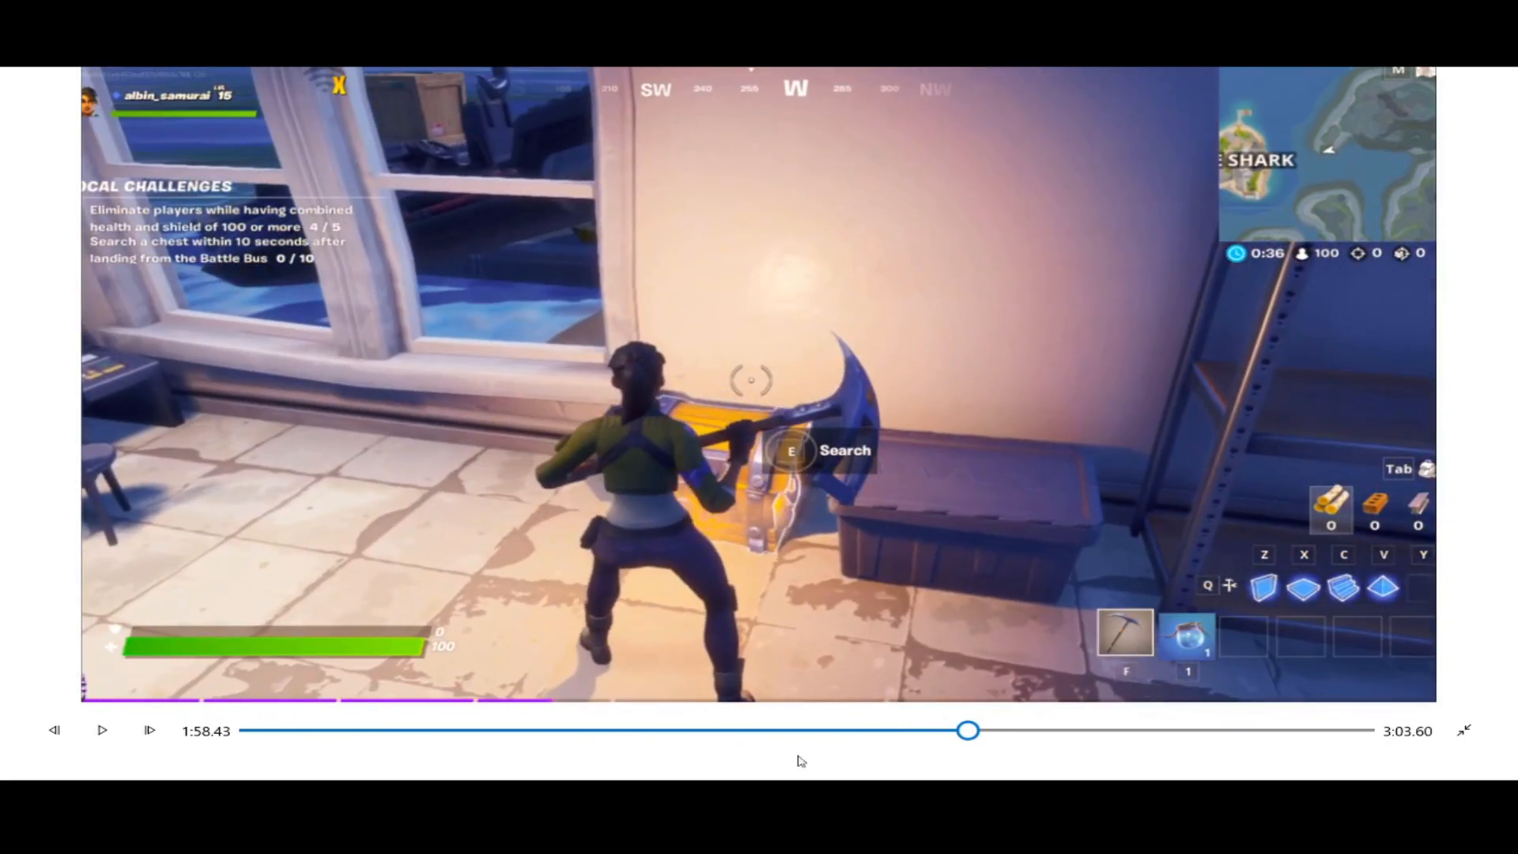
pyautogui.press('Escape')
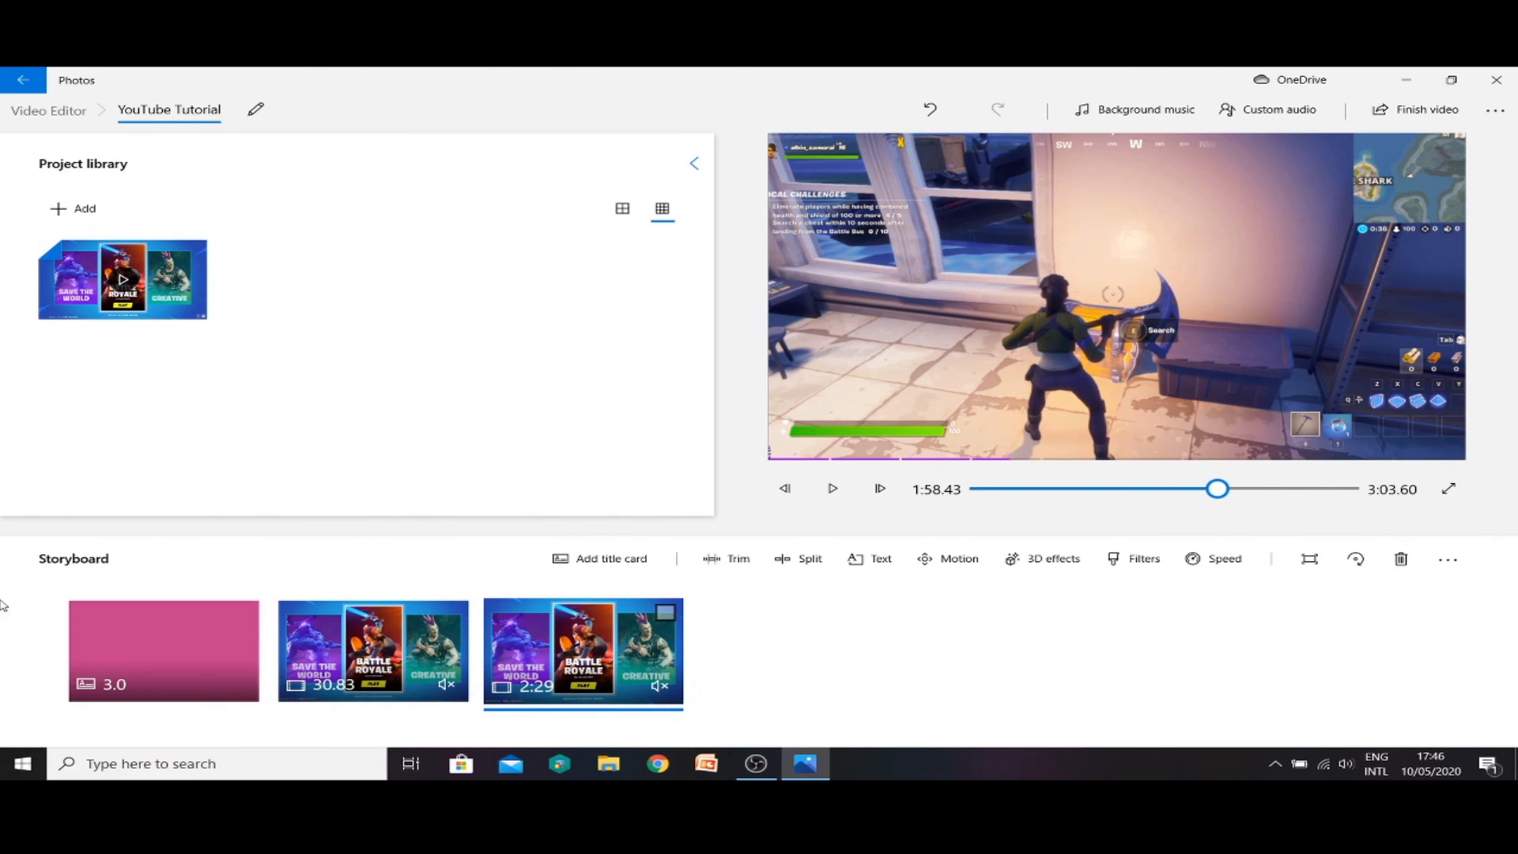
# - Return to the title card and export the finished video at High 1080p quality as YouTube Tutorial
pyautogui.click(166, 648)
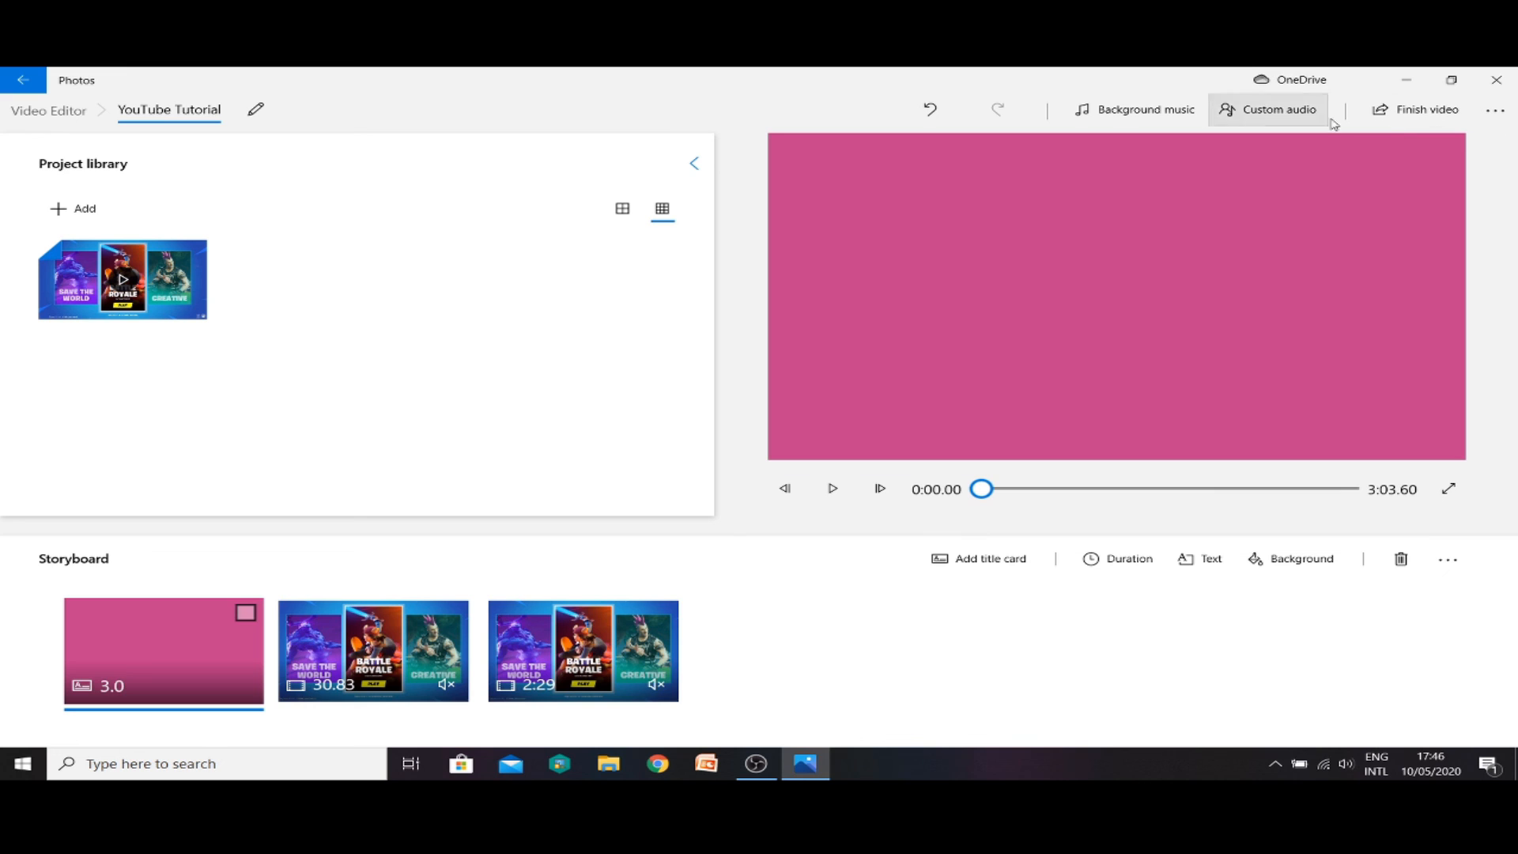
pyautogui.click(1415, 109)
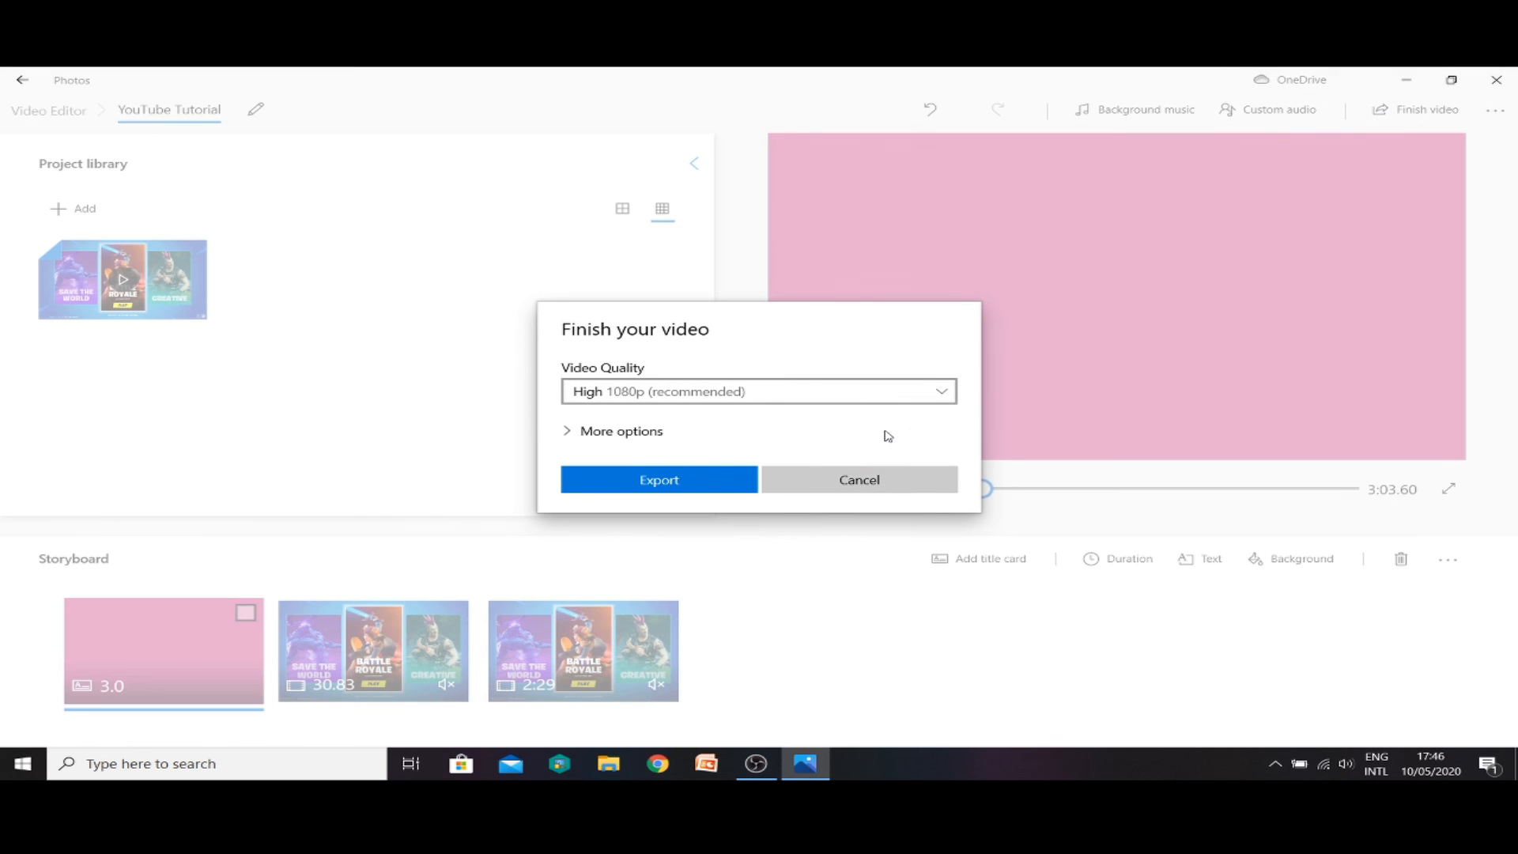
pyautogui.click(921, 395)
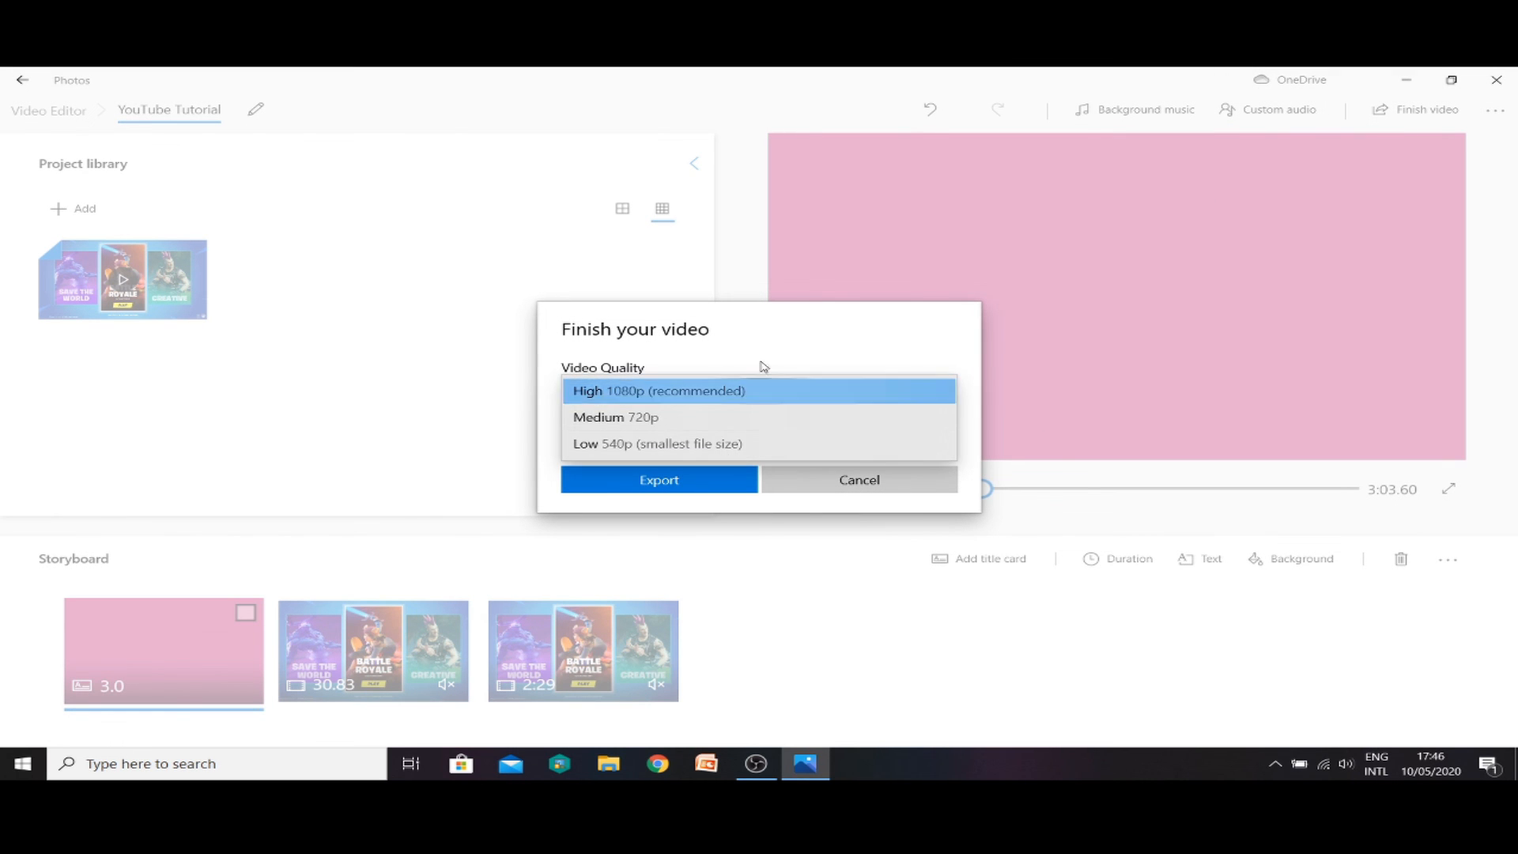
pyautogui.click(738, 407)
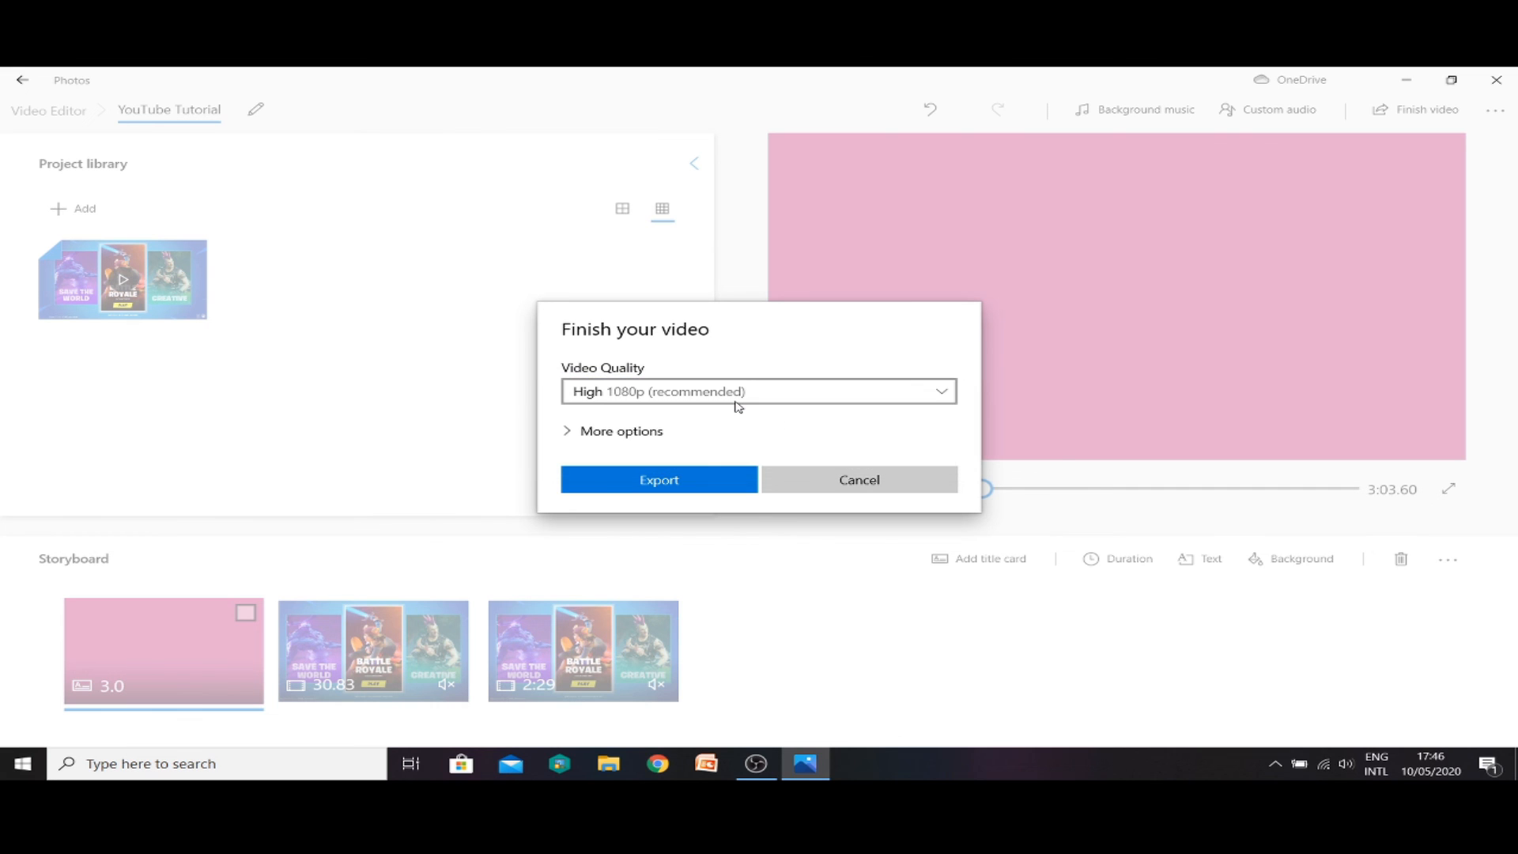
pyautogui.click(604, 481)
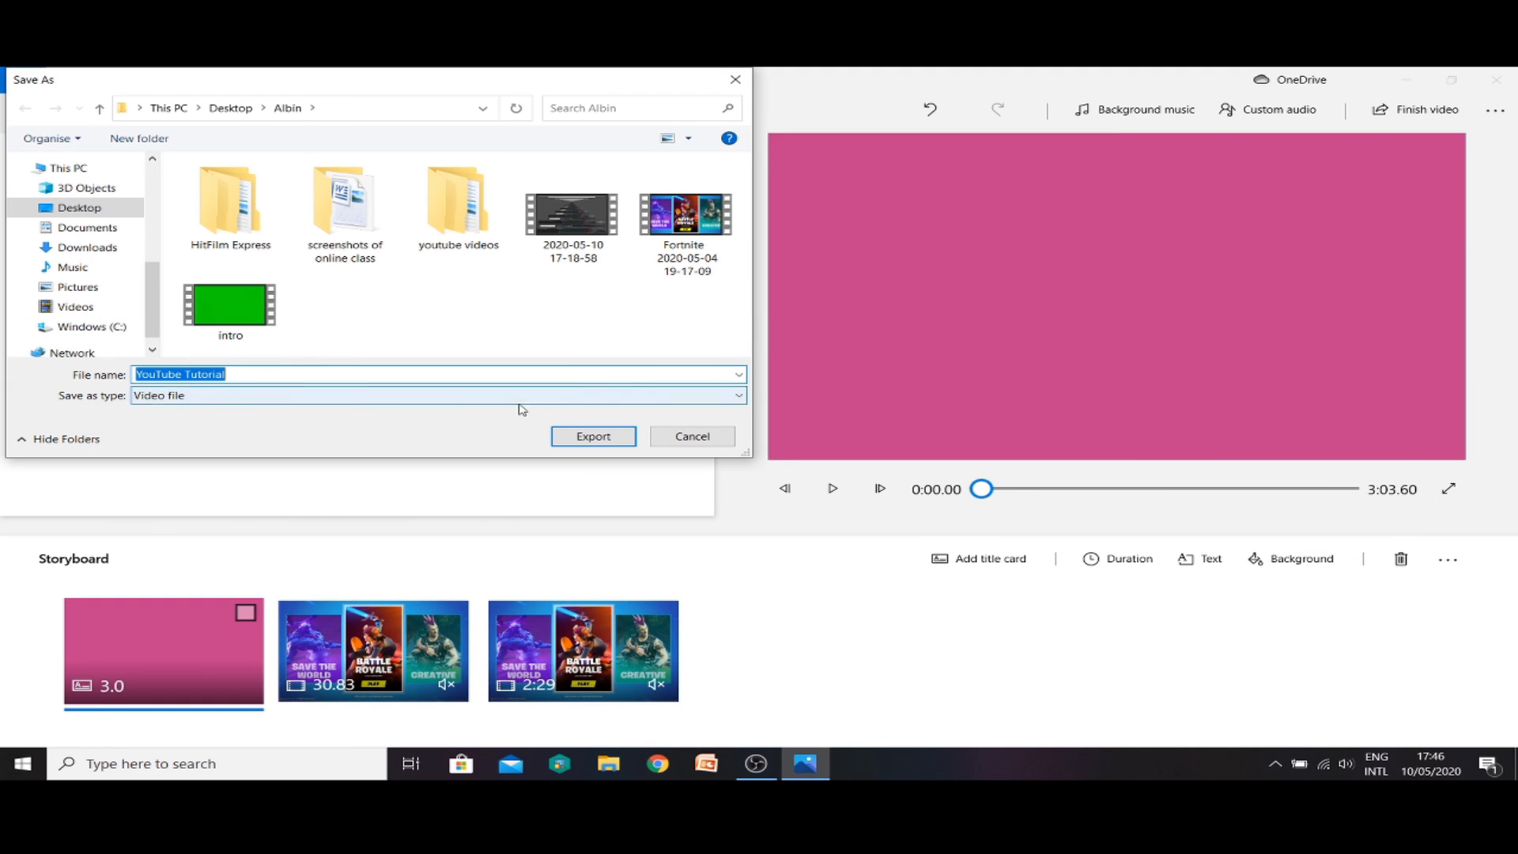
pyautogui.click(589, 443)
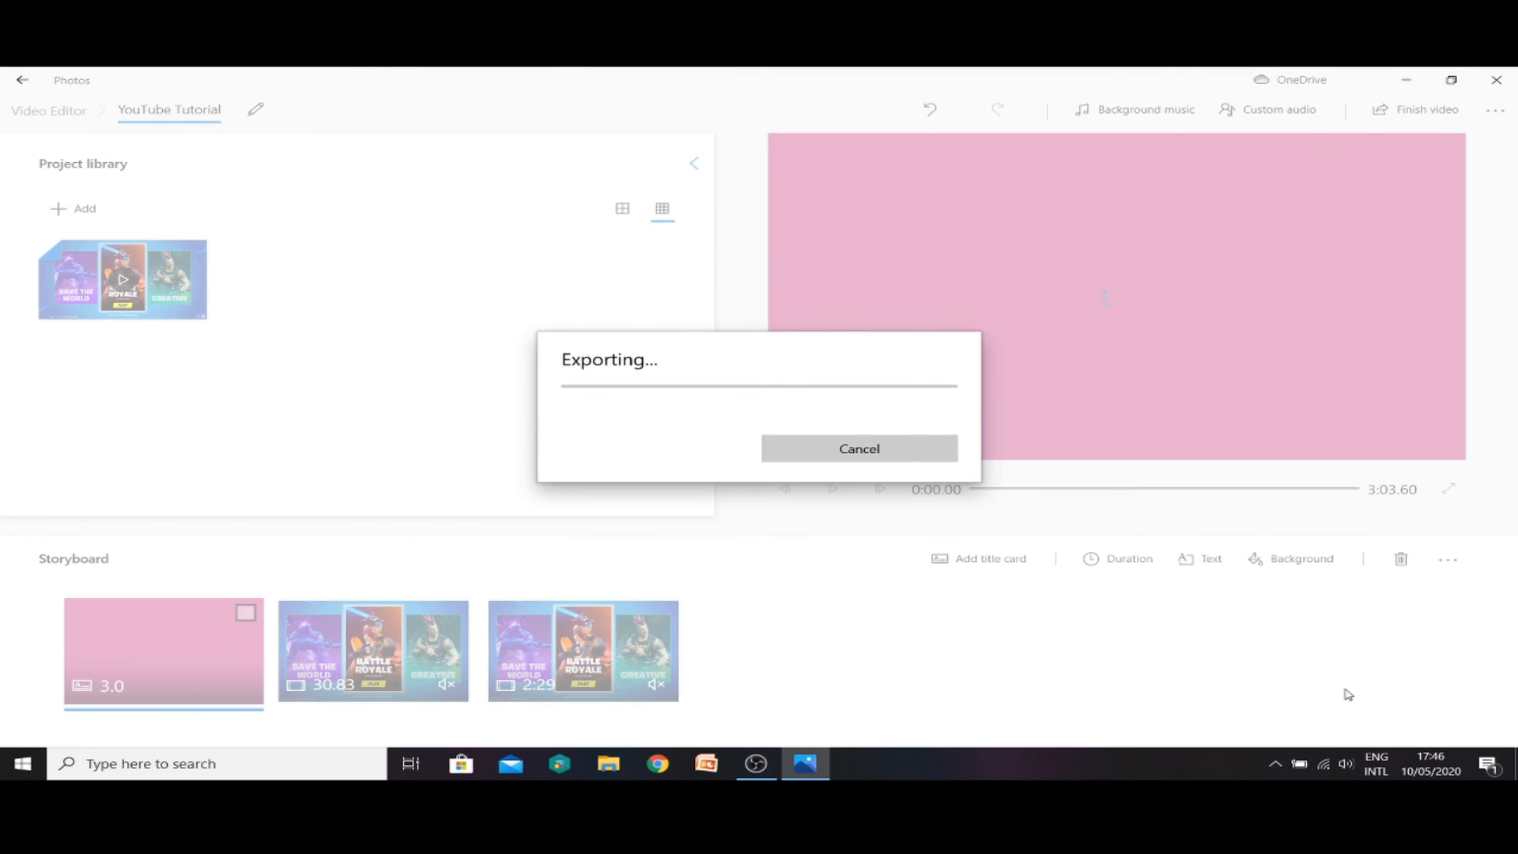